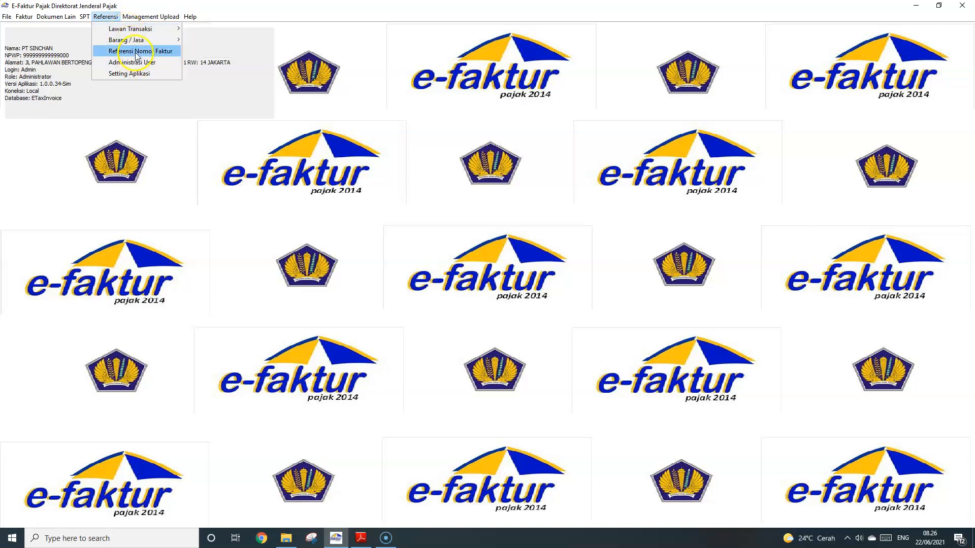
Open the empty Administrasi Barang / Jasa reference list and start a new item entry
click(135, 42)
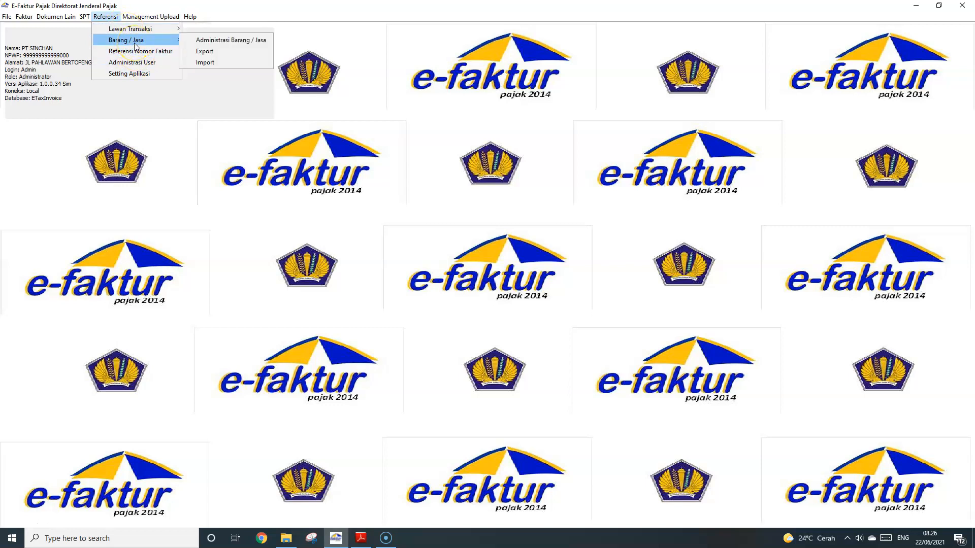
click(235, 41)
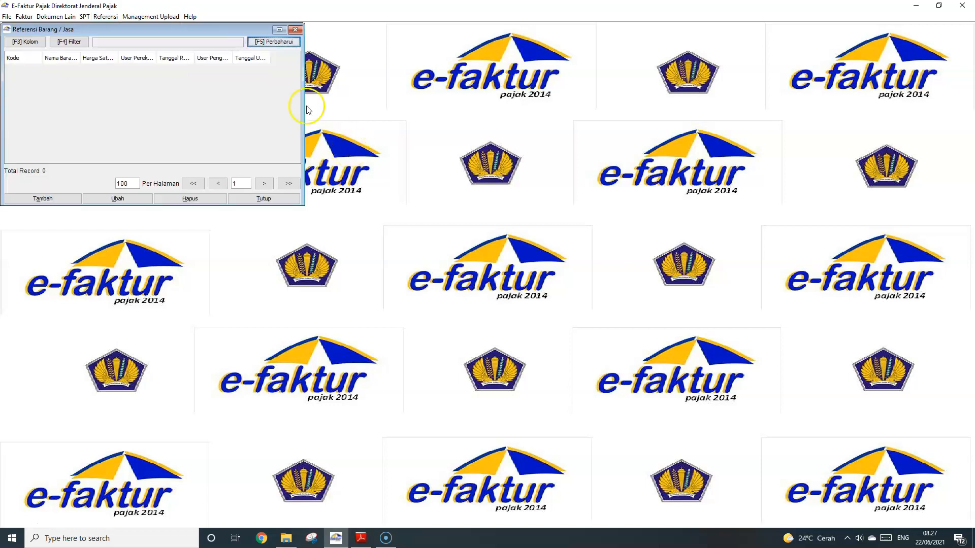
drag(219, 28, 374, 52)
click(204, 224)
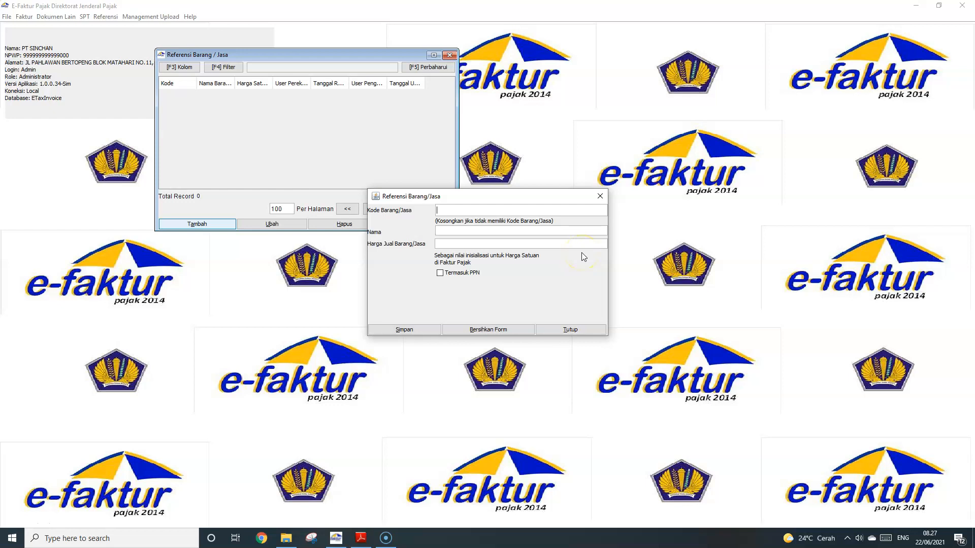
Enter item code BARANG and item name Barang A, correcting typos
text(BA)
text(001)
key(BackSpace)
key(BackSpace)
key(BackSpace)
text(RA)
key(BackSpace)
key(BackSpace)
text(RA)
text(NG)
text(Barang A)
Copy the 15.000.000 price from the 03-Jun PDF row into Harga Jual and save
click(361, 539)
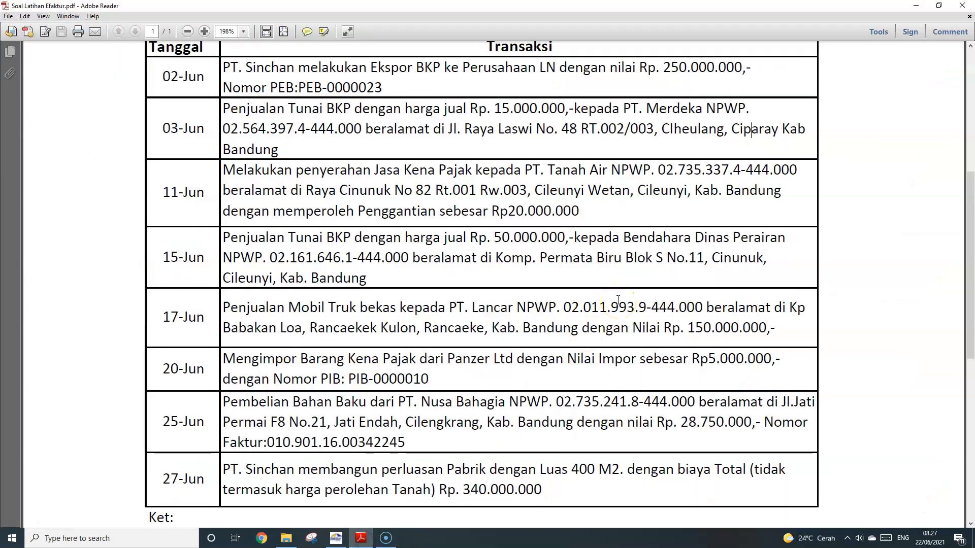
key(alt+Tab)
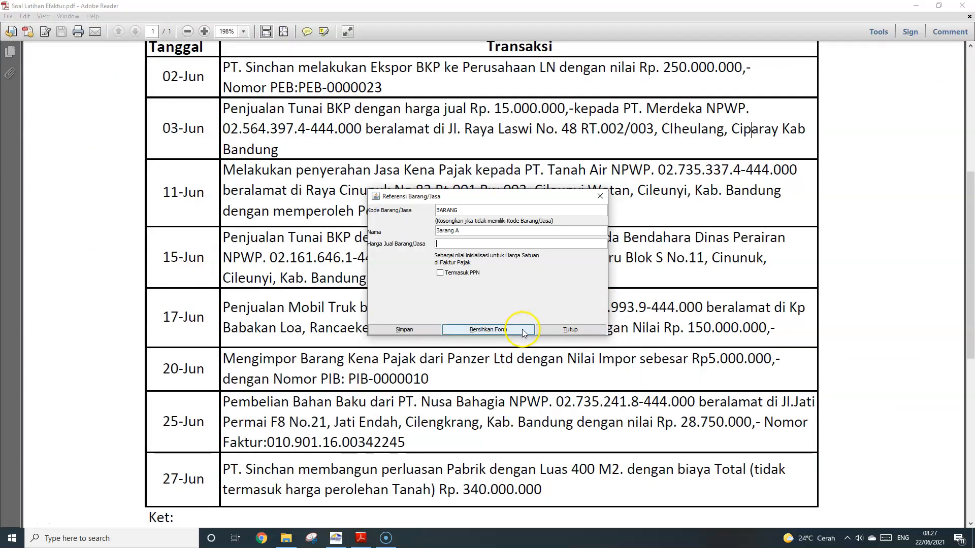
key(alt+Tab)
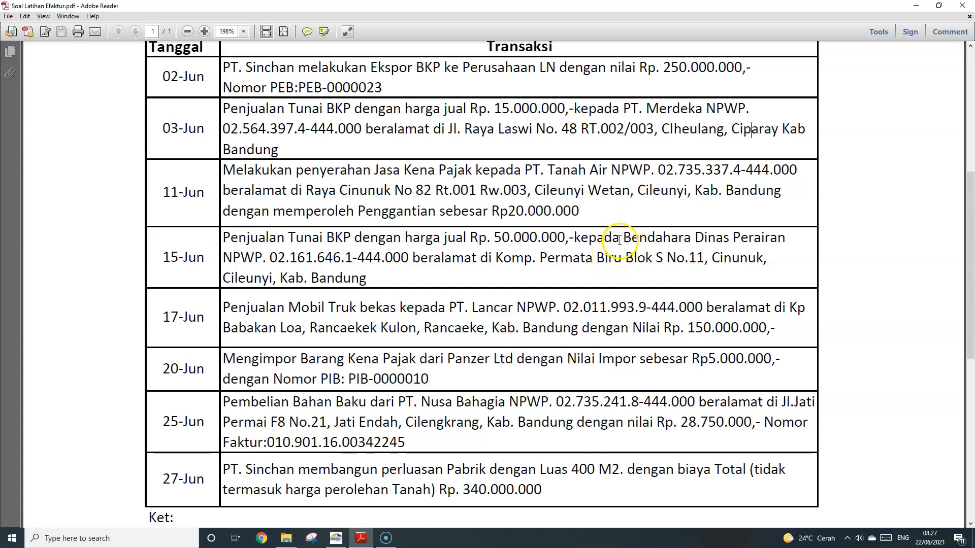
click(387, 109)
drag(488, 120, 565, 112)
key(alt+Tab)
click(489, 246)
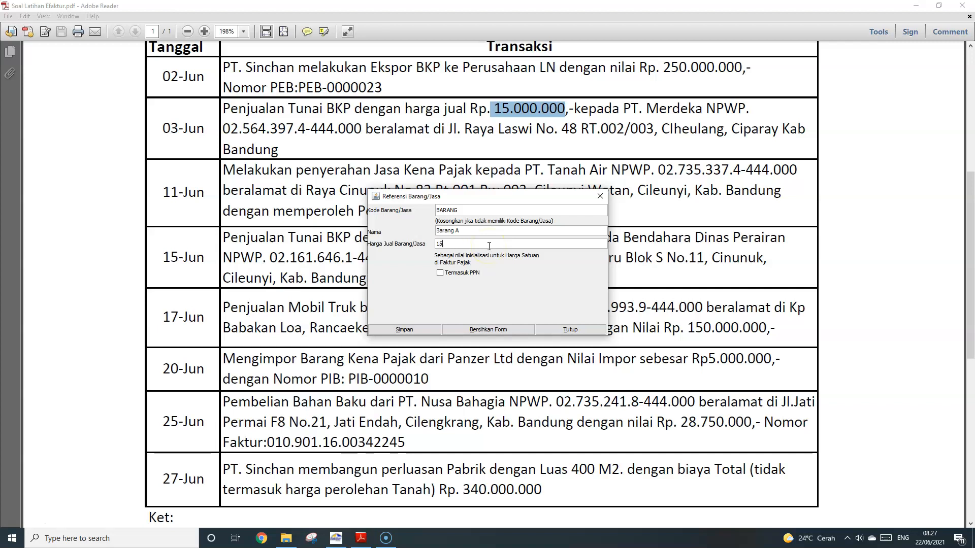
key(Tab)
click(417, 334)
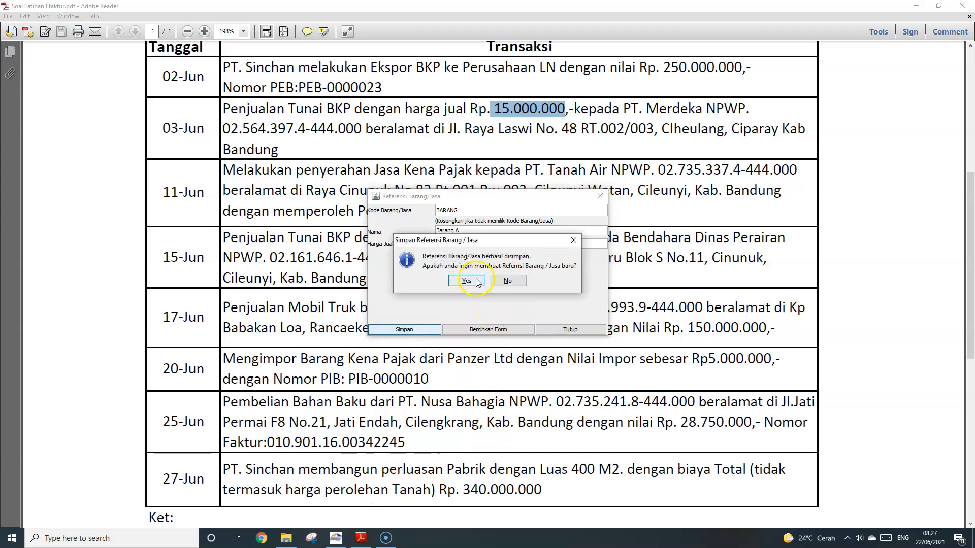
click(475, 278)
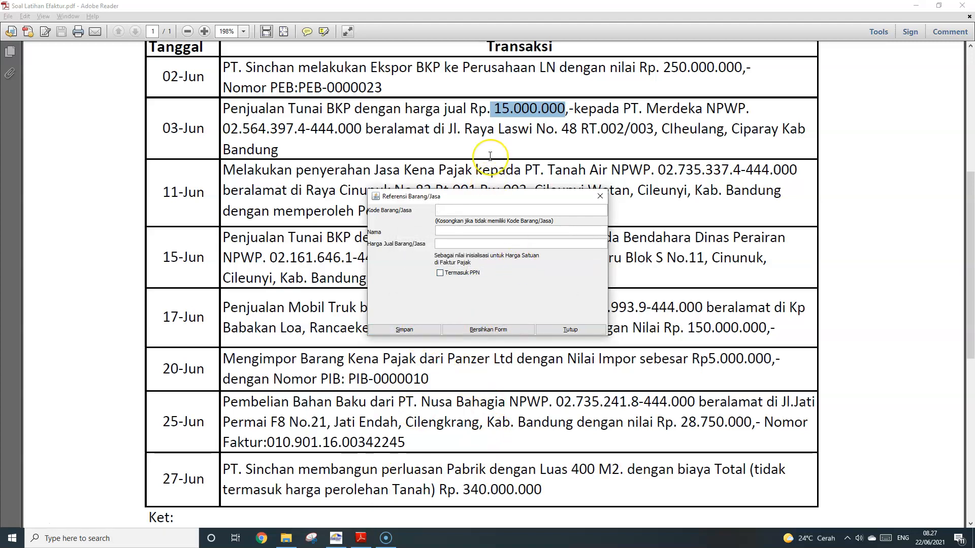
Save service JASA, named JASA A, at 20.000.000, then bring the exercise PDF forward
scroll(490, 156, down, 2)
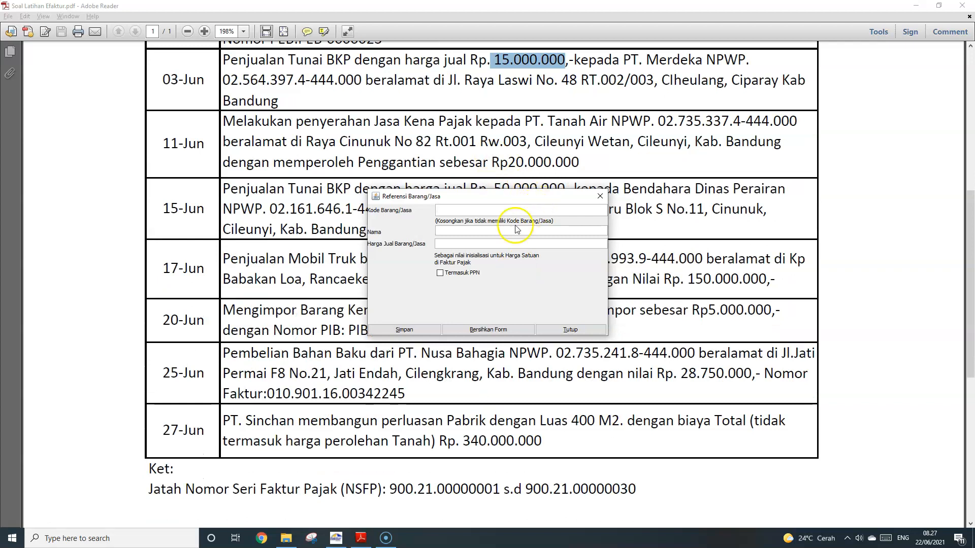
key(Tab)
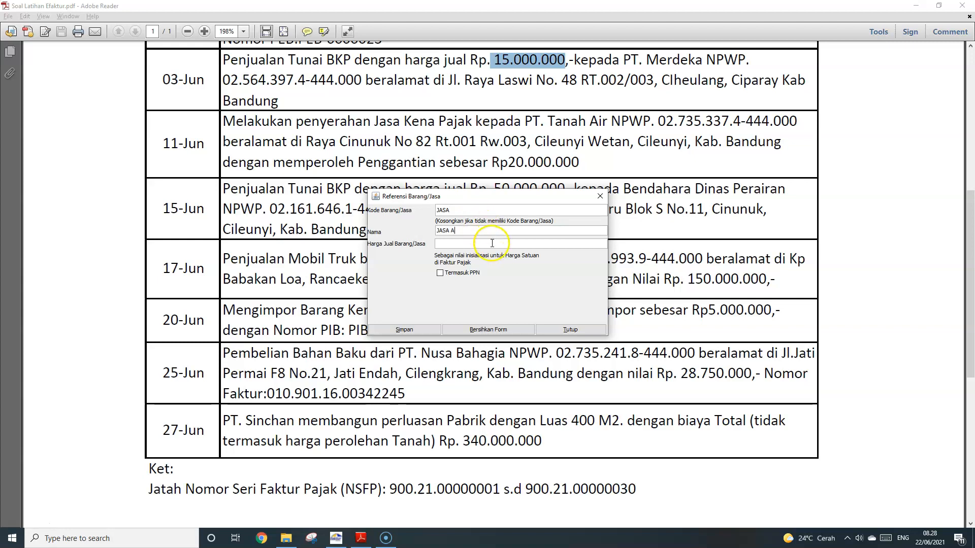
text(20.000.000)
key(Tab)
click(404, 330)
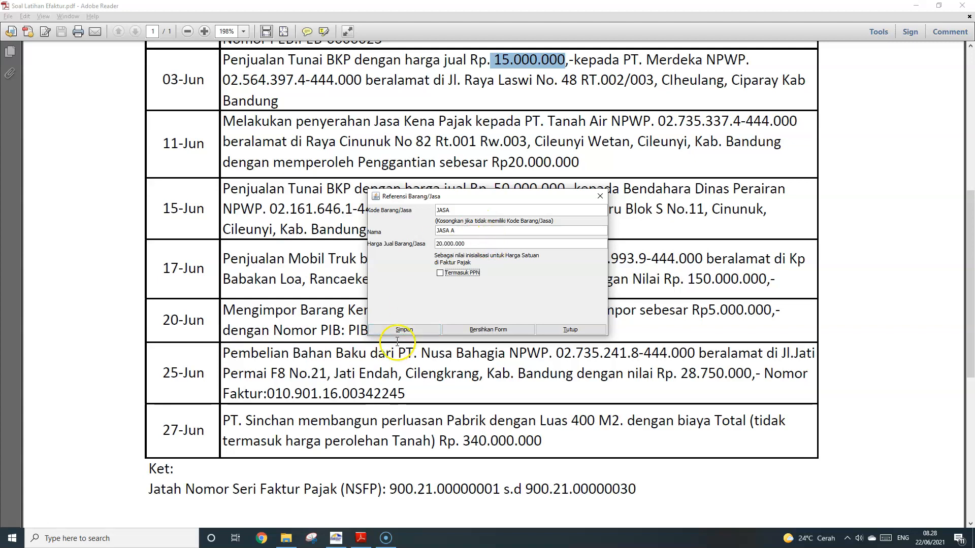
click(467, 282)
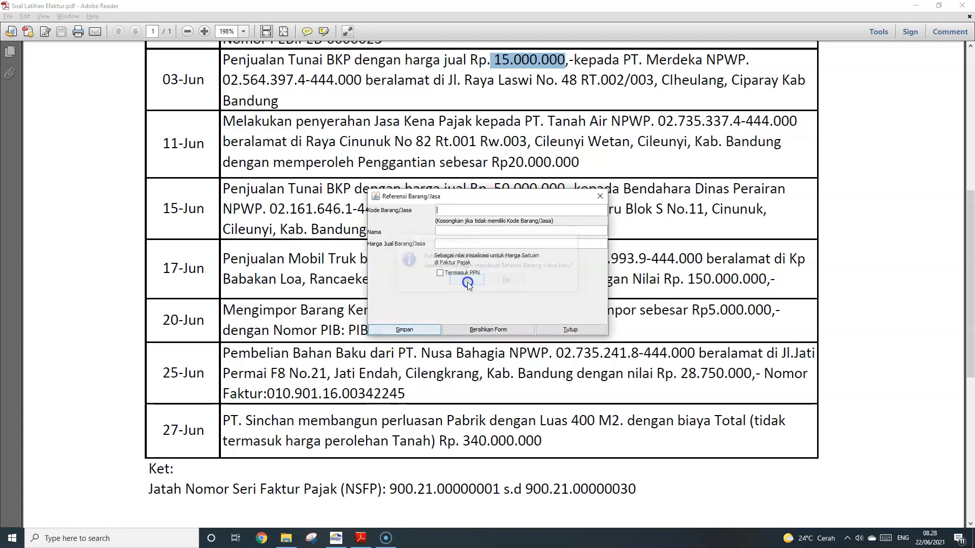
scroll(485, 153, down, 2)
click(484, 154)
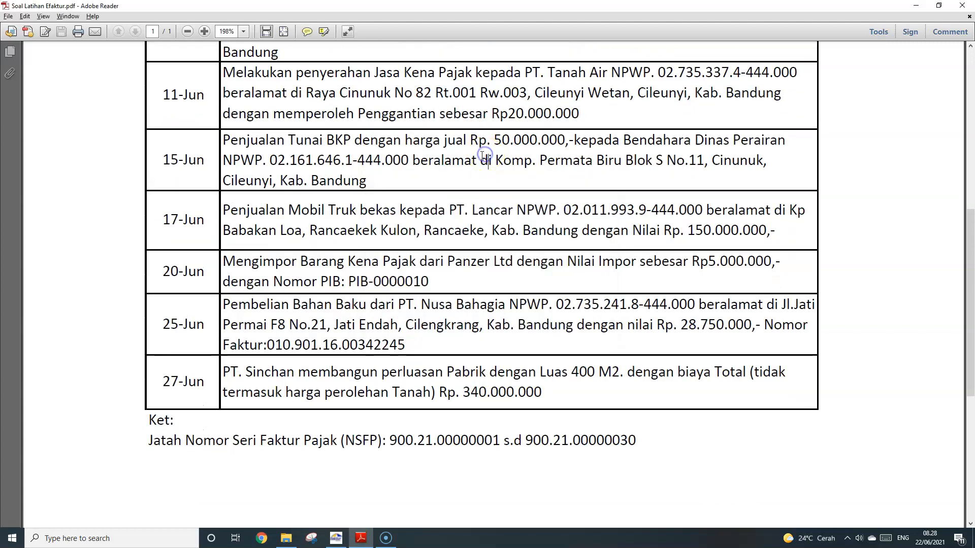
Try saving BARANG B at 50.000.000 under code BARANG and dismiss the duplicate-code error
click(389, 541)
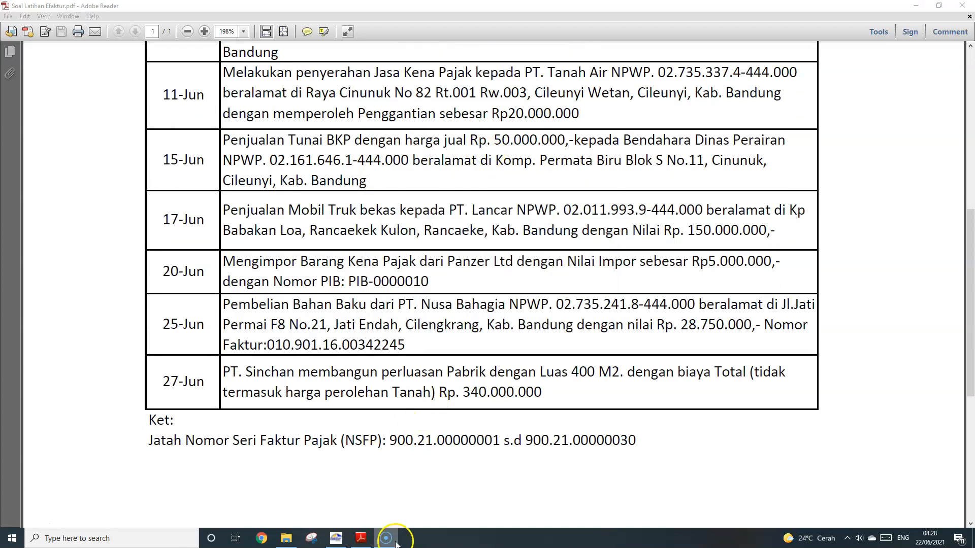
click(346, 539)
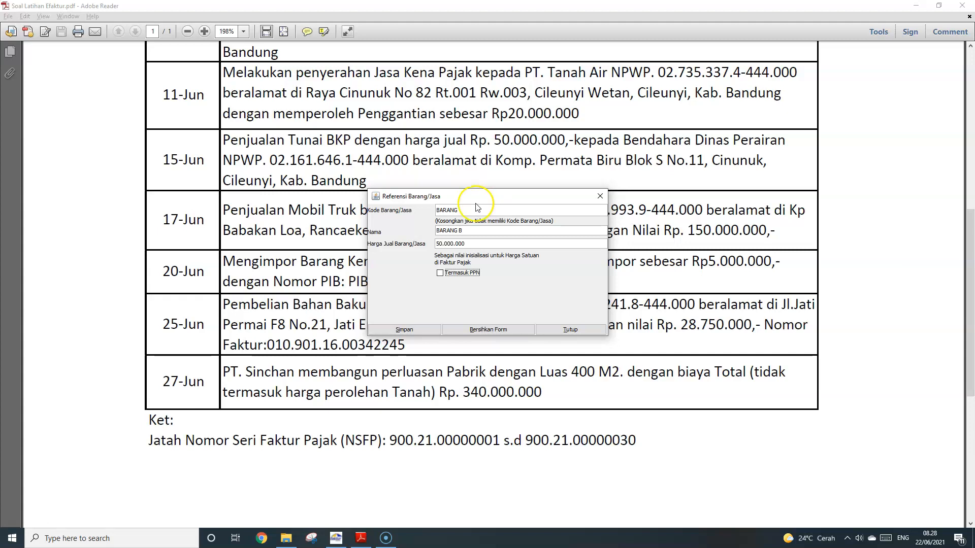
click(421, 332)
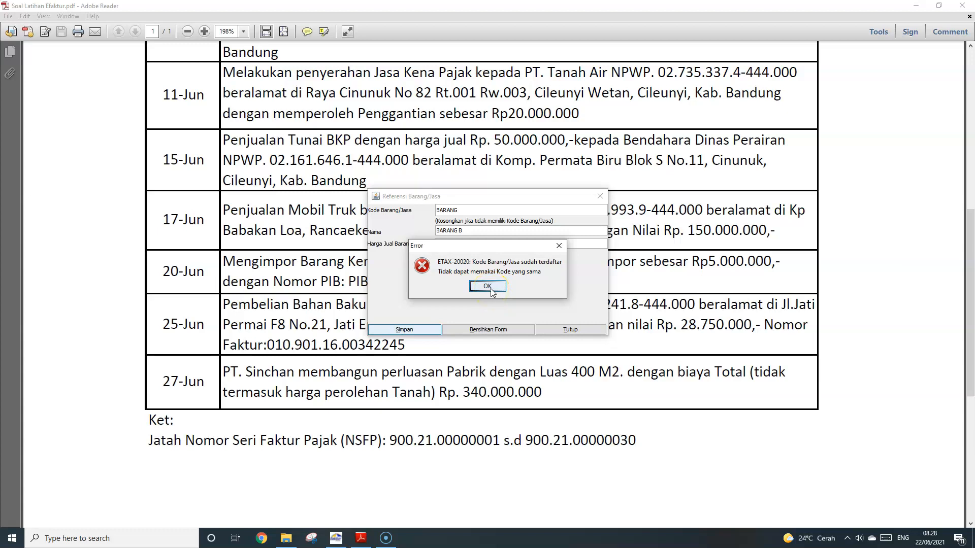
click(487, 286)
Change the item code to BARANG B and save the item
click(474, 211)
click(487, 209)
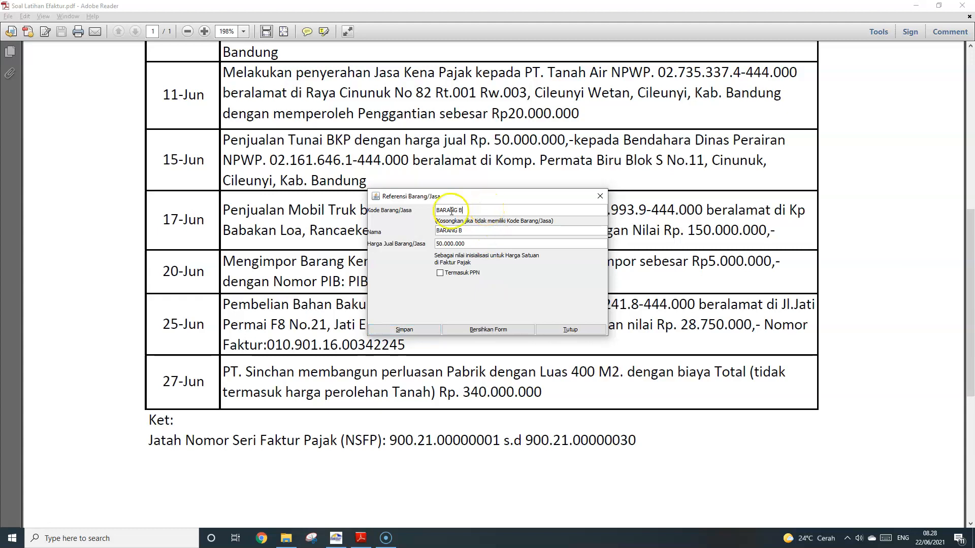
click(428, 330)
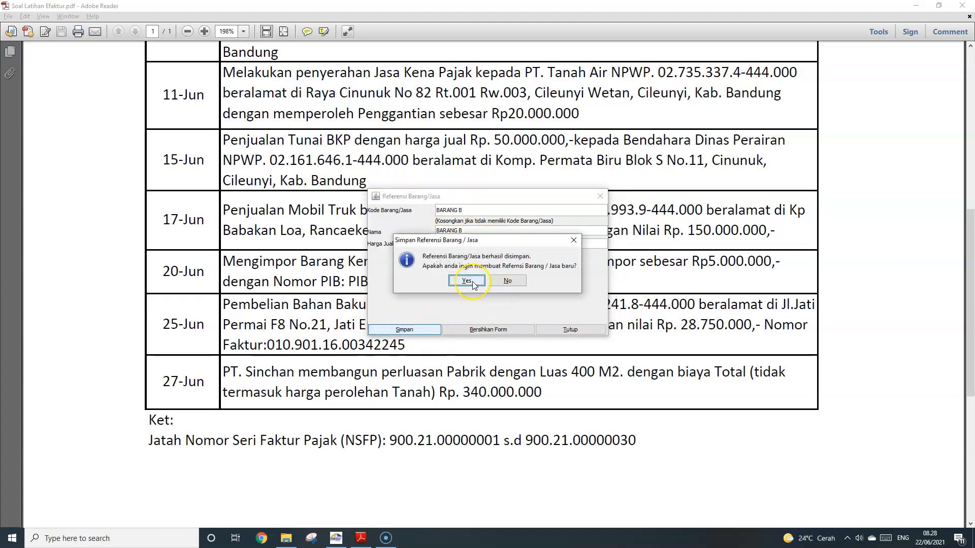
click(466, 281)
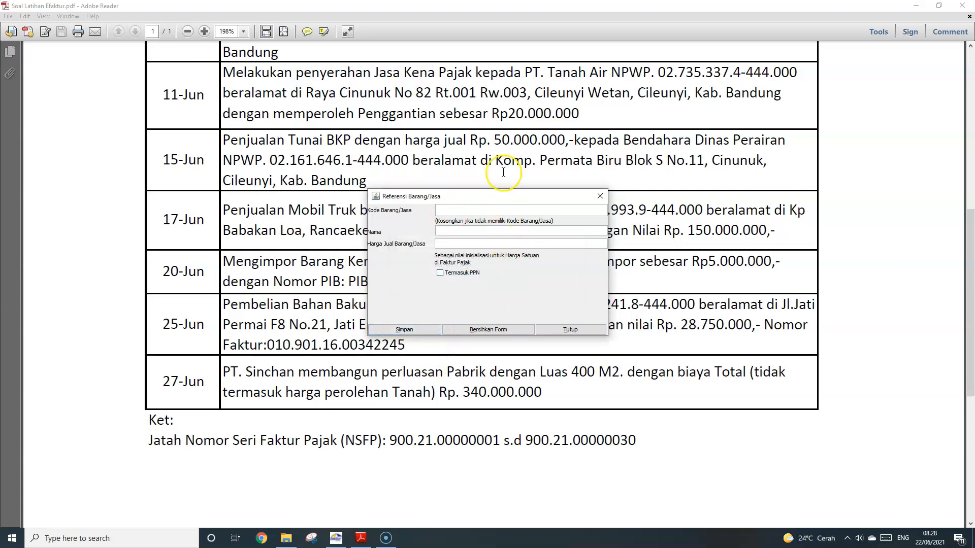
scroll(504, 171, down, 3)
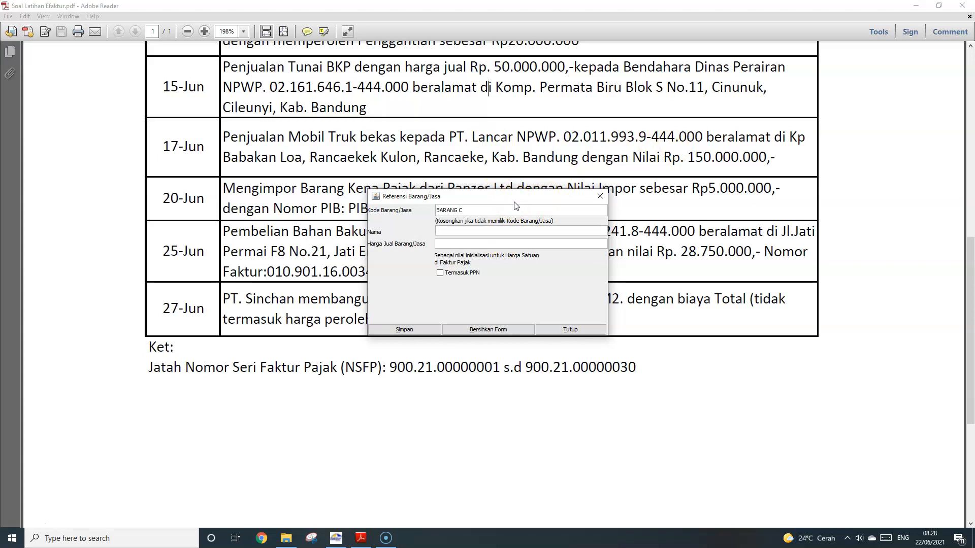
Save item BARANG C, named MOBIL TRUK, priced at 150.000.000
text(MOBIL TRUK)
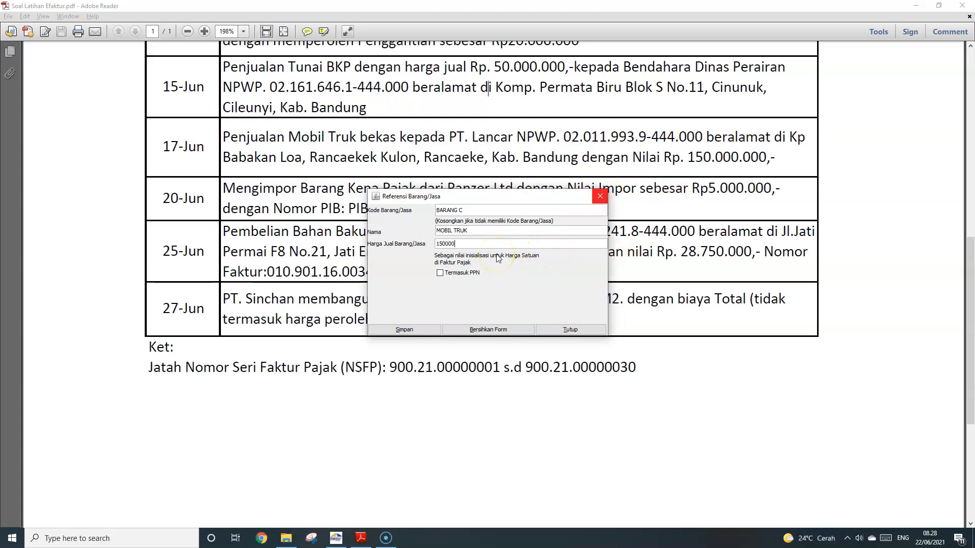
key(Tab)
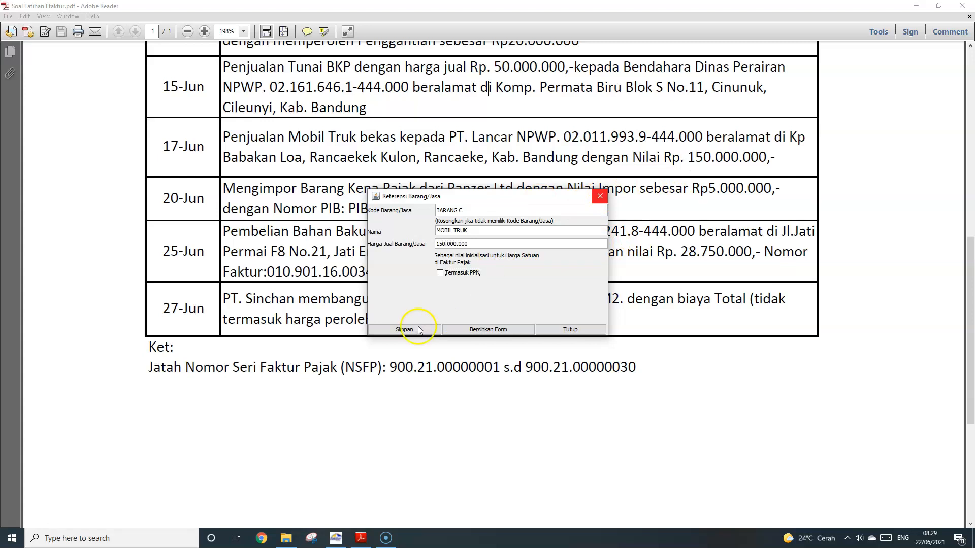
scroll(437, 166, down, 2)
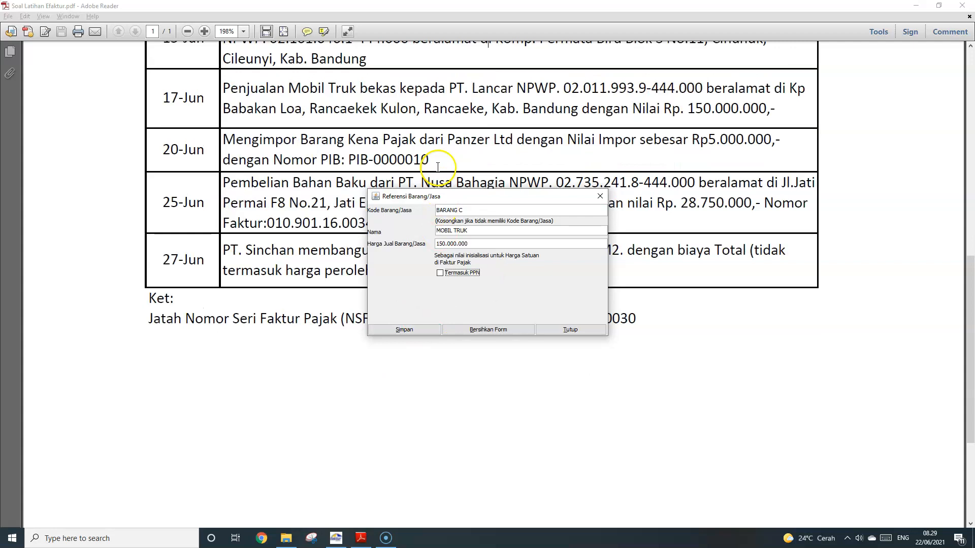
click(433, 329)
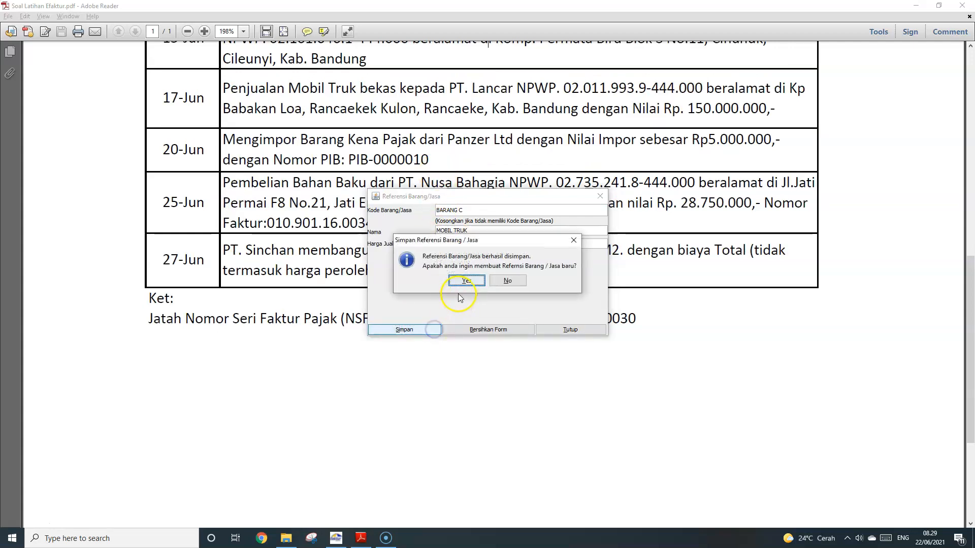
click(463, 286)
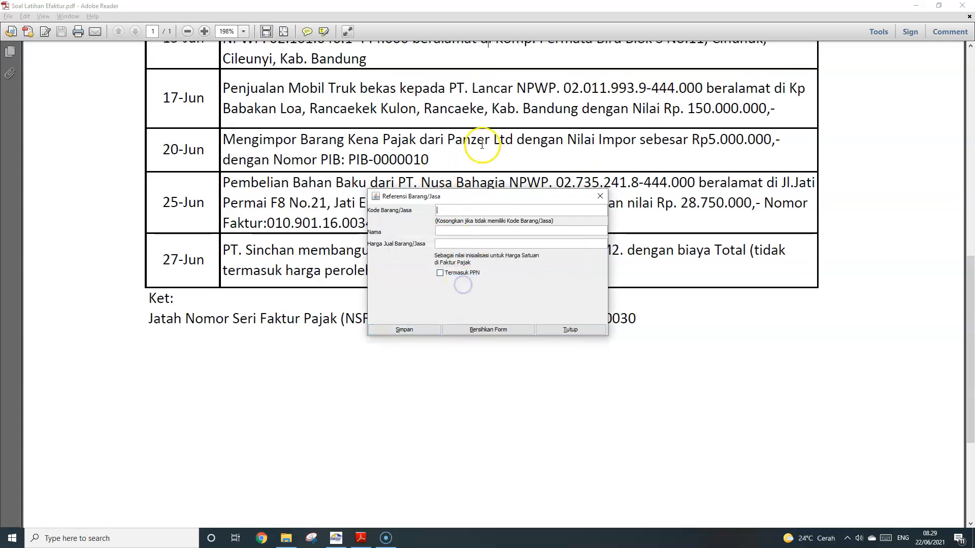
Close the entry form to return to the four-item reference list
scroll(482, 143, down, 1)
scroll(482, 144, down, 1)
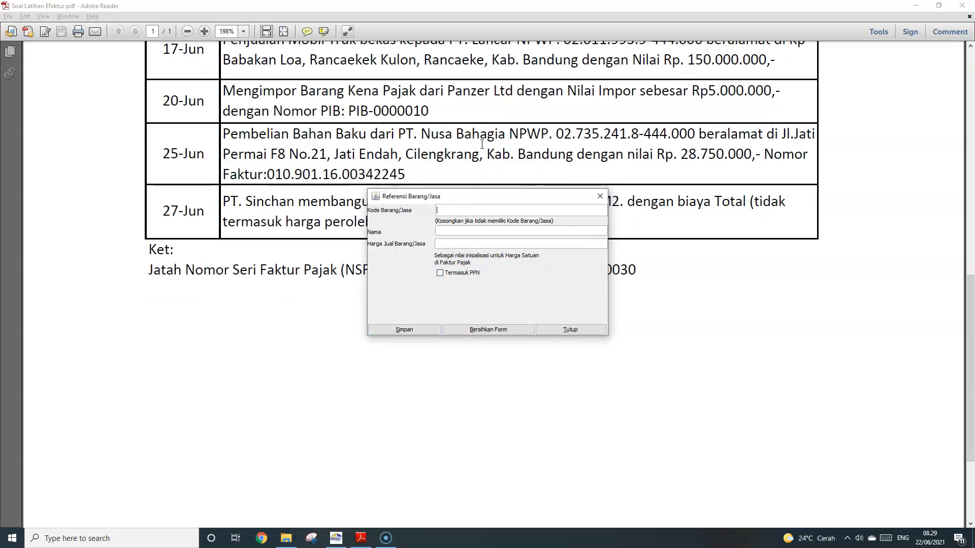
scroll(482, 144, up, 2)
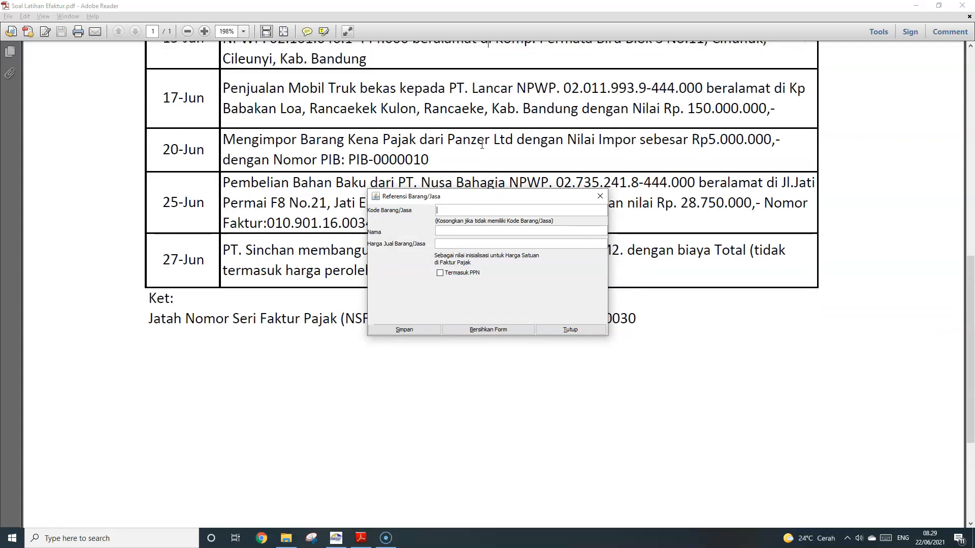
scroll(468, 188, down, 2)
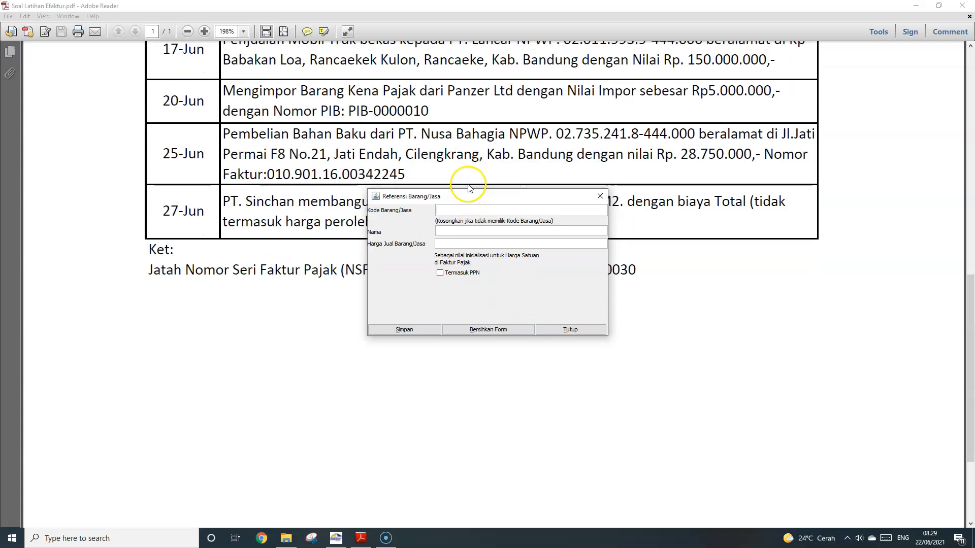
scroll(469, 178, up, 6)
scroll(470, 175, up, 3)
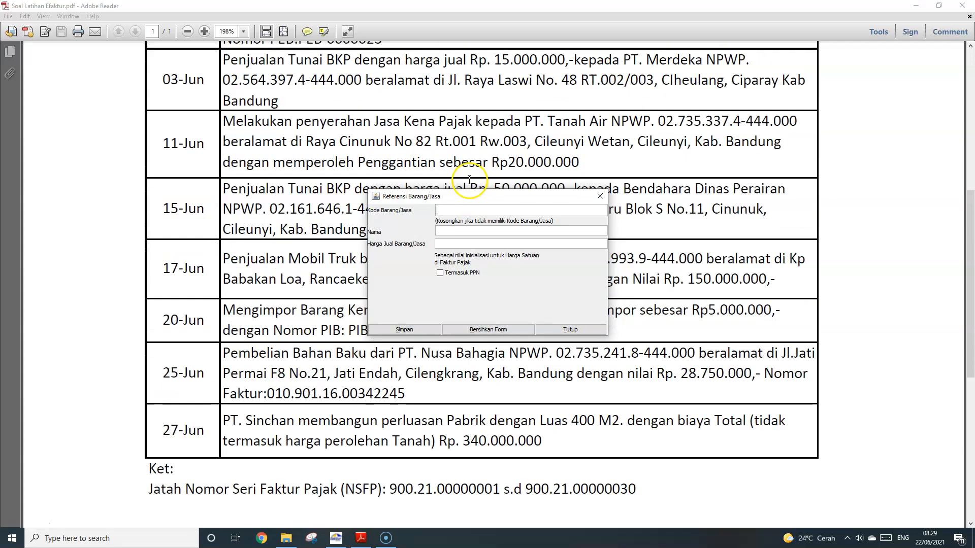
click(574, 330)
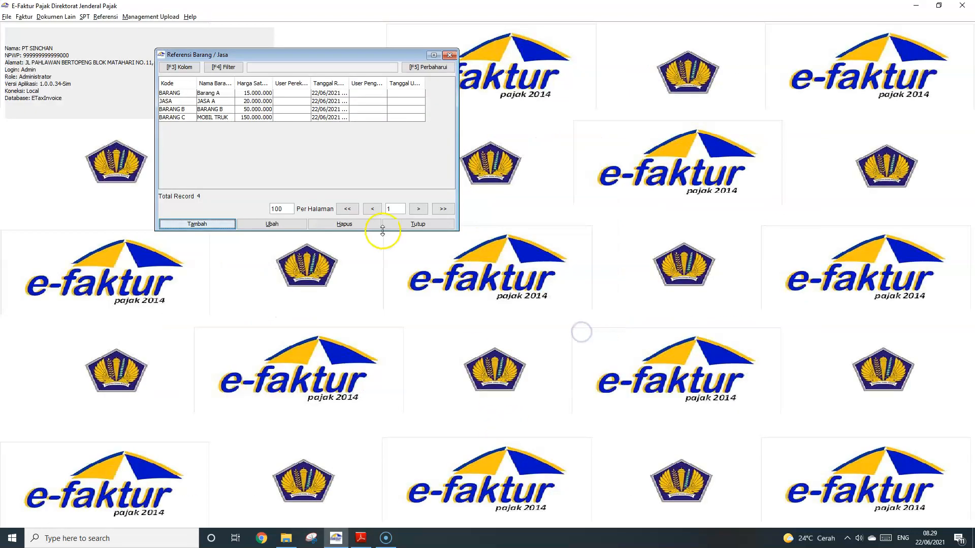
Widen the Kode, Harga Satuan and Tanggal Rekam columns, close the list, and open the Faktur menu
drag(197, 84, 324, 83)
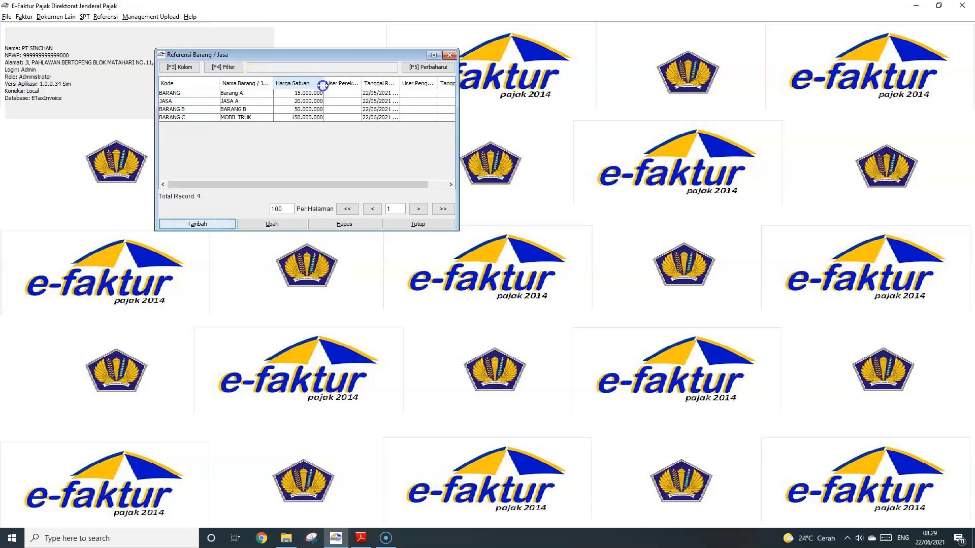
drag(400, 83, 415, 84)
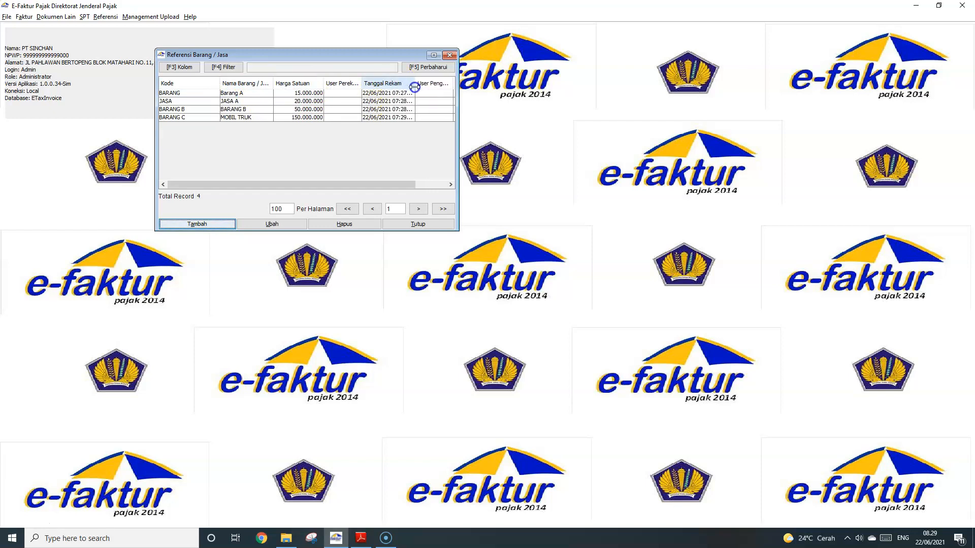
click(429, 224)
click(25, 17)
Open the Pajak Keluaran invoice list and review the 03-Jun sale in the exercise PDF
mouse_move(71, 29)
click(108, 30)
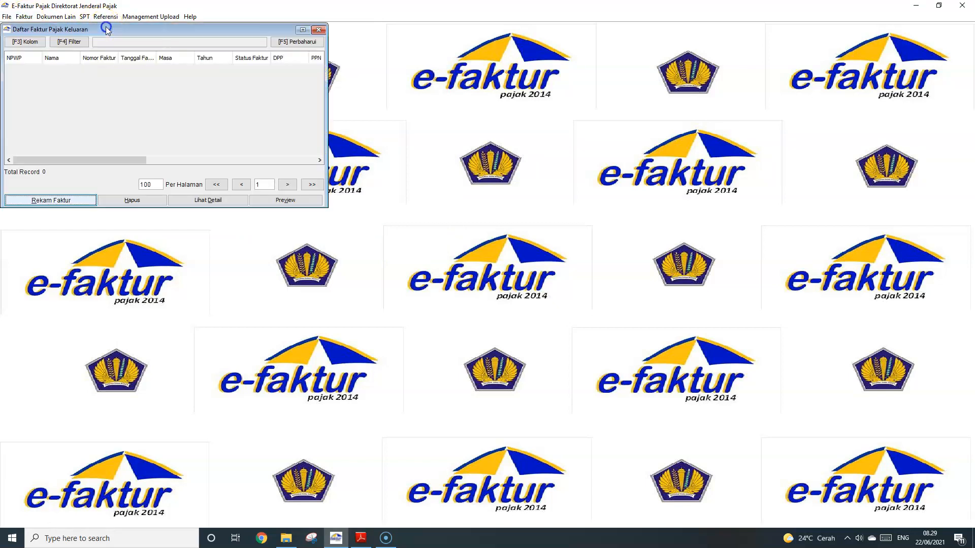
click(362, 537)
scroll(234, 213, up, 5)
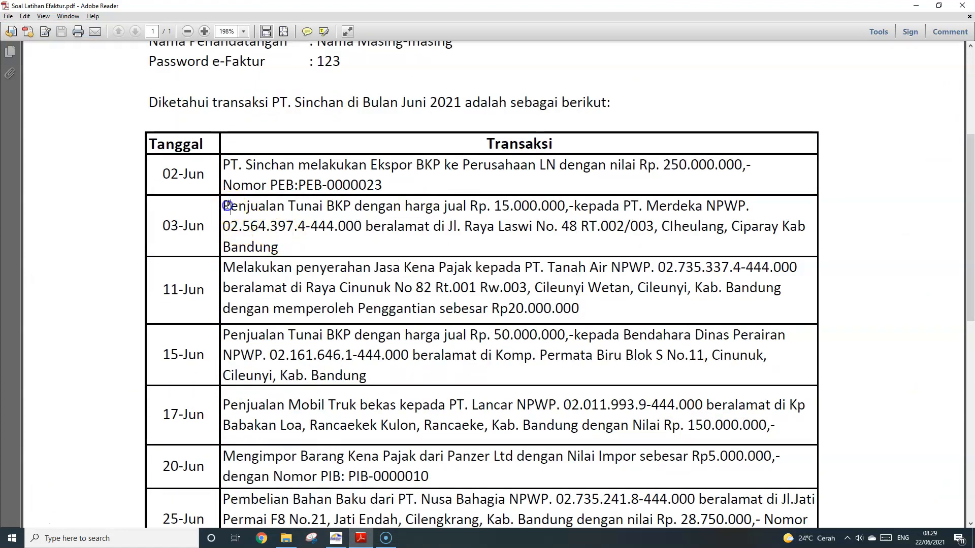
drag(223, 204, 361, 227)
click(279, 247)
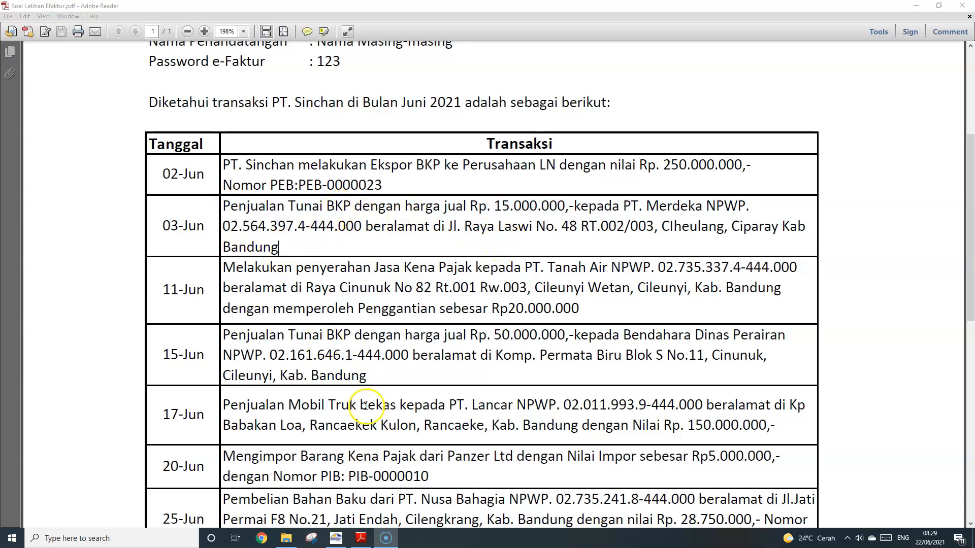
click(336, 537)
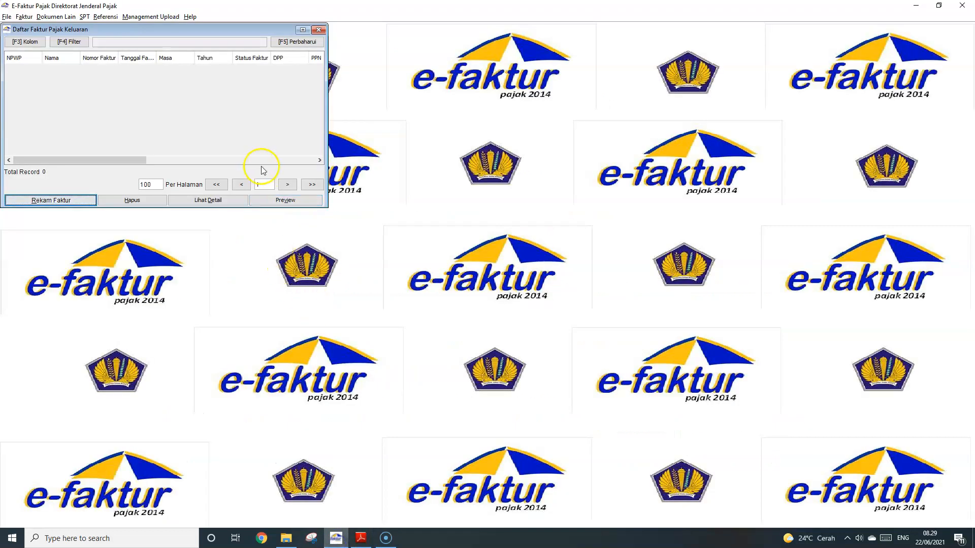
Record a new invoice with document date 03/06/2021 and continue to counterparty details
click(66, 202)
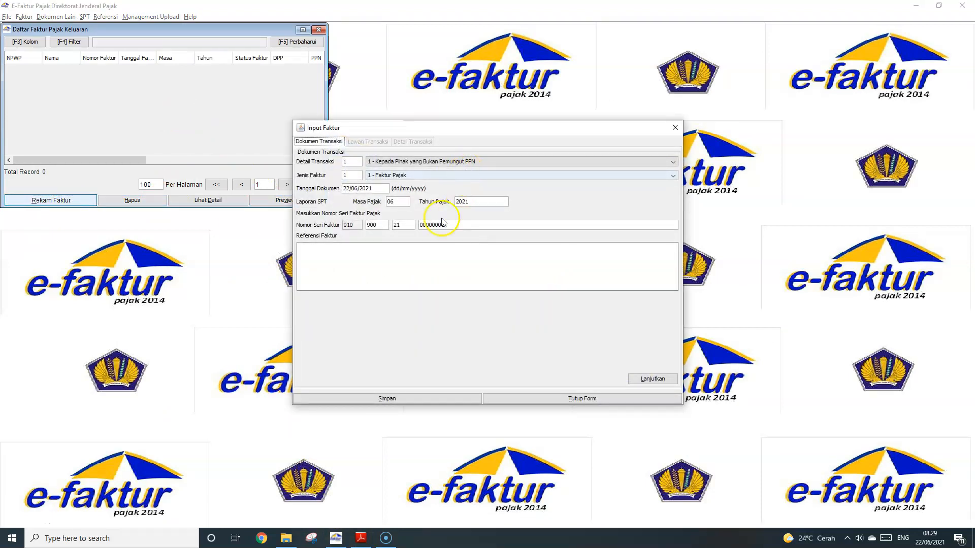
click(361, 538)
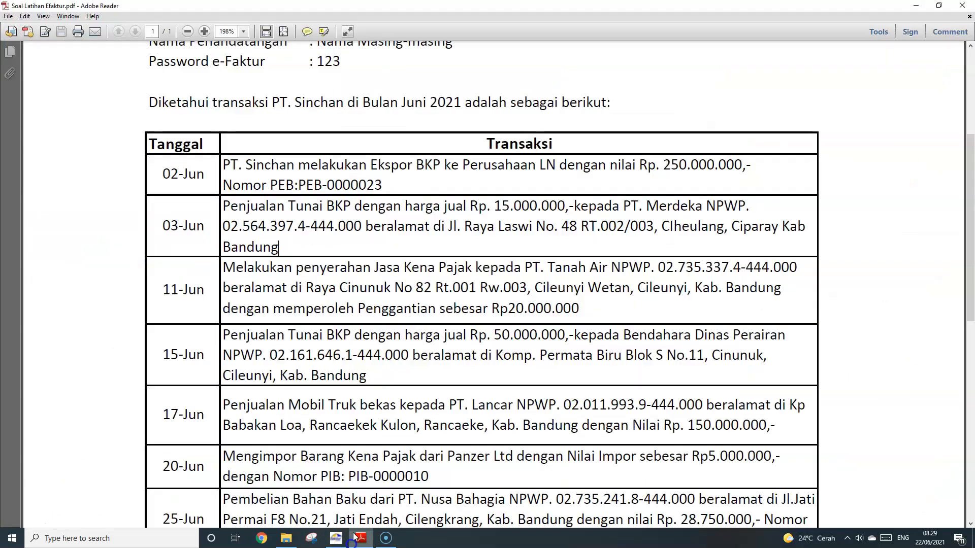
drag(205, 227, 138, 227)
click(197, 228)
key(alt+Tab)
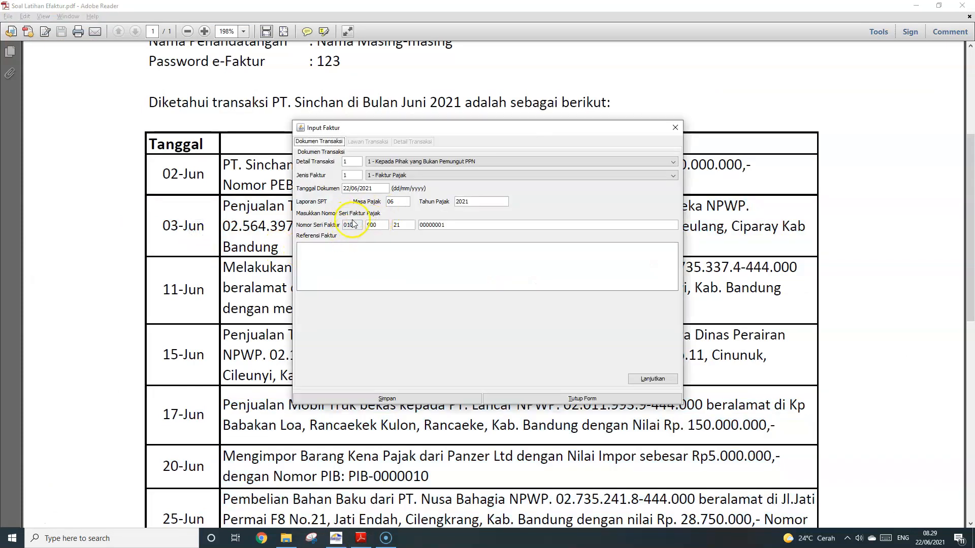
click(347, 188)
key(BackSpace)
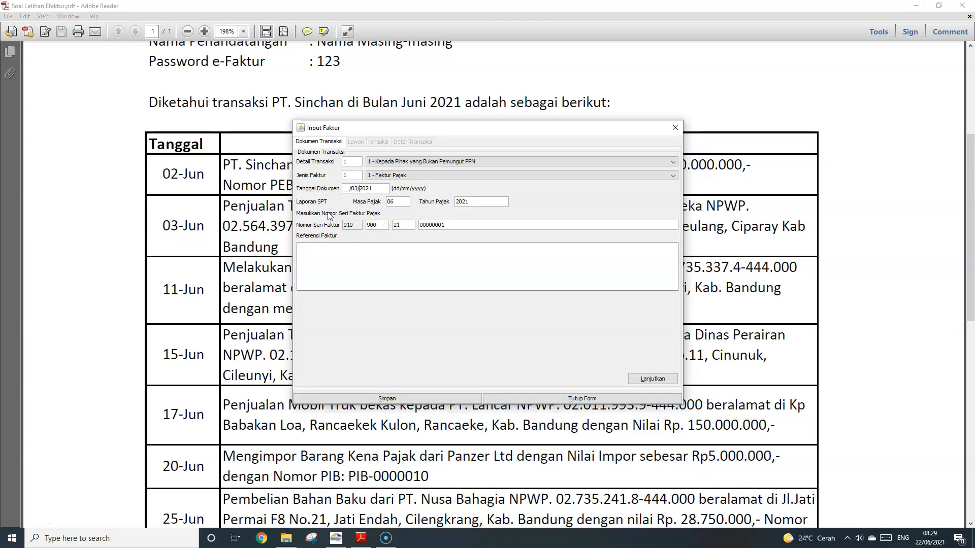
click(313, 216)
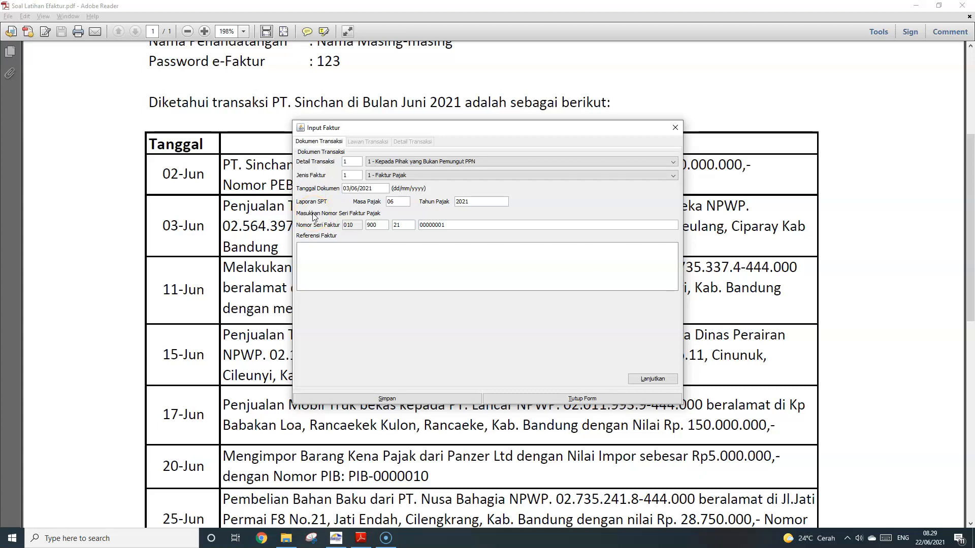
click(653, 378)
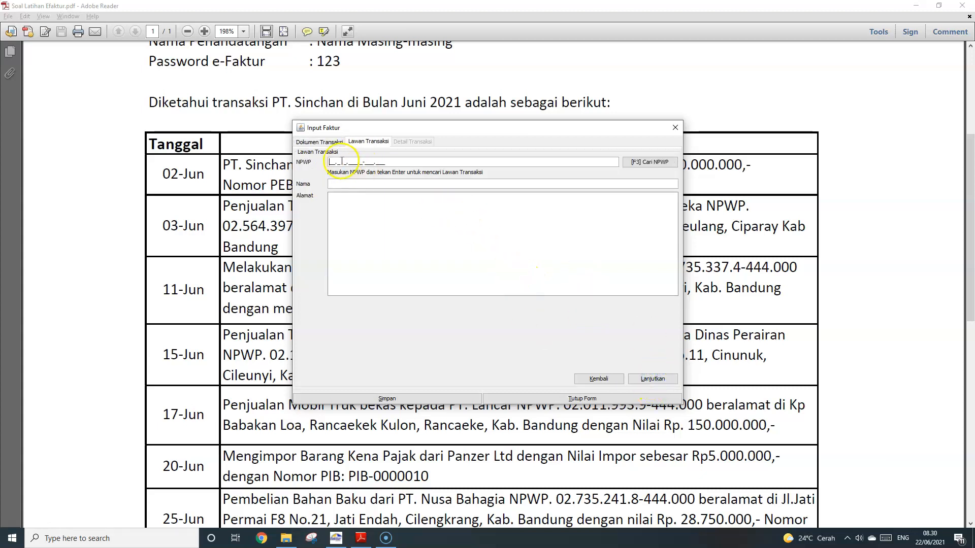
Search counterparties by name for MER, select PT. Merdeka, and continue to transaction details
click(650, 162)
click(413, 202)
click(407, 222)
click(474, 203)
text(MERDEKA)
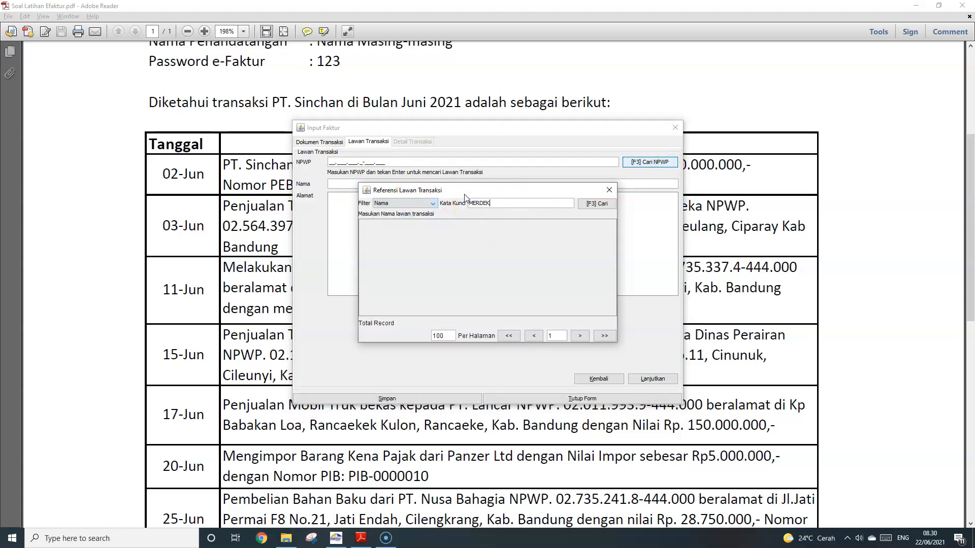
click(602, 205)
double_click(422, 235)
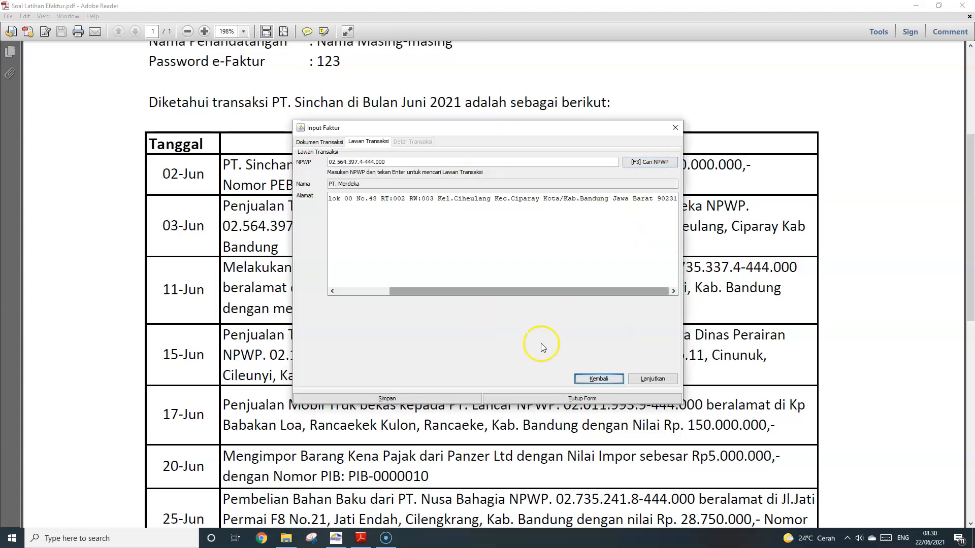
click(659, 380)
drag(521, 128, 600, 160)
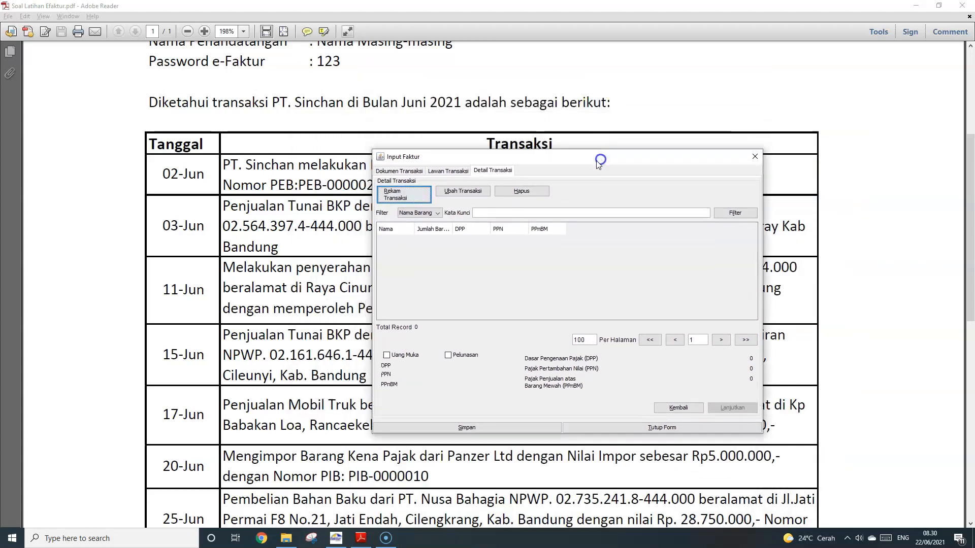
Filter transaction lines by keyword BARANG, first by item name, then by item code
click(493, 213)
text(BARANG)
key(Tab)
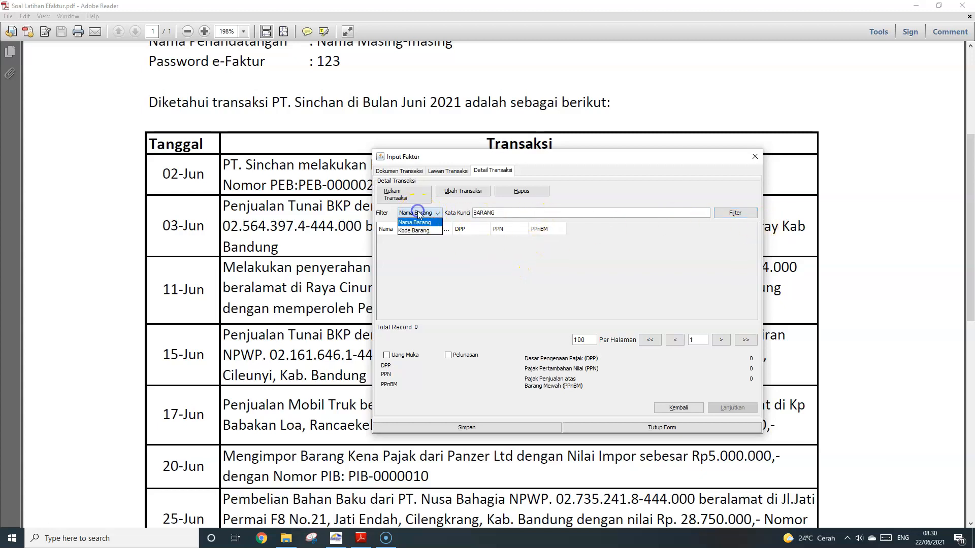
click(541, 214)
click(733, 216)
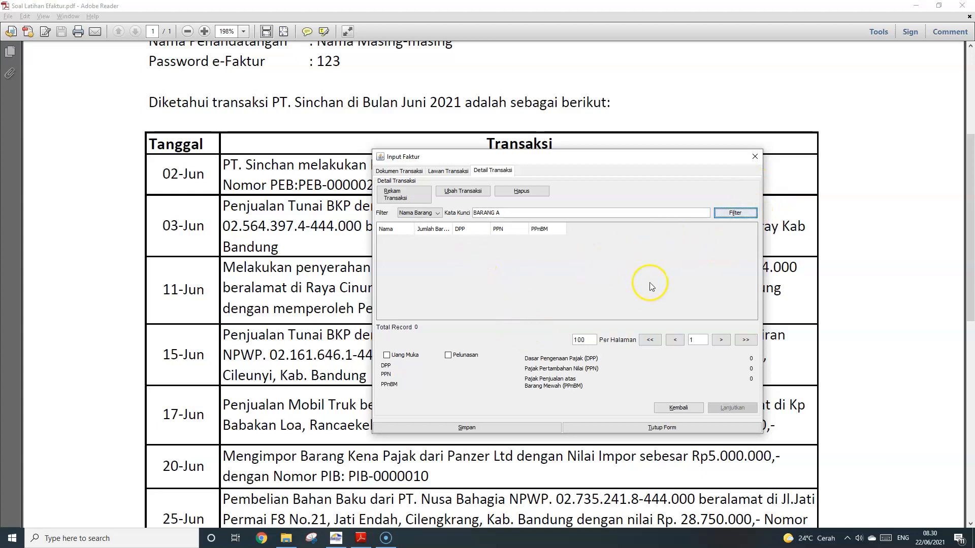
click(435, 212)
click(425, 228)
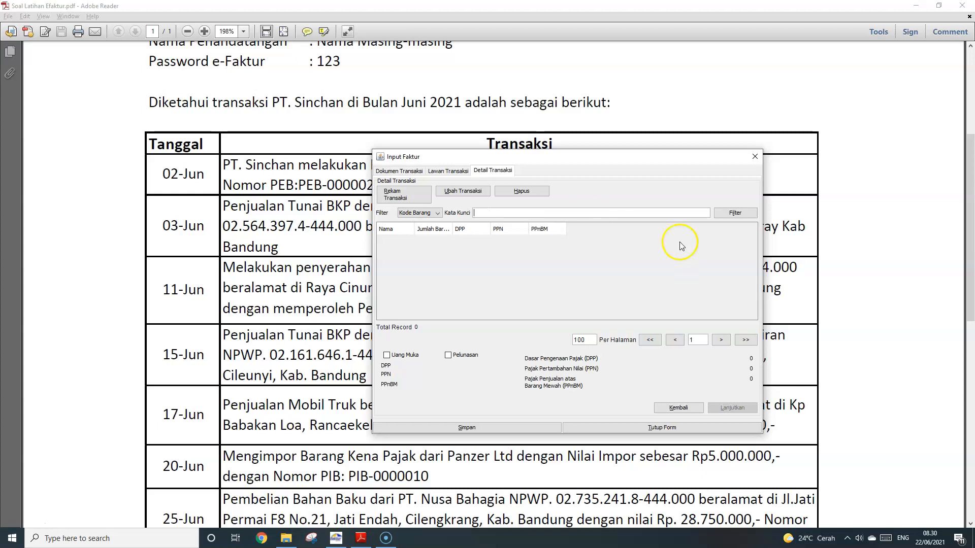
click(736, 213)
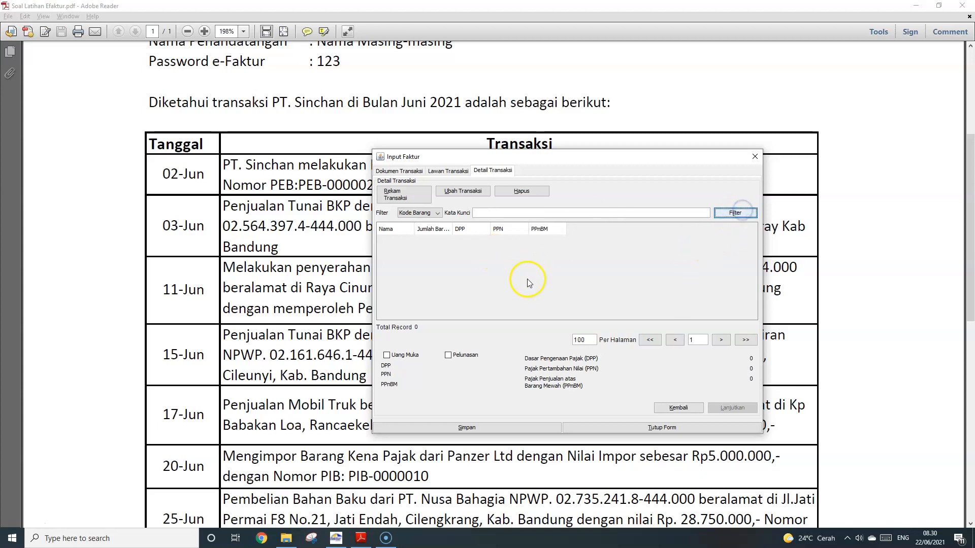
Switch the filter back to item name and return to the counterparty page
click(429, 212)
click(423, 223)
click(525, 209)
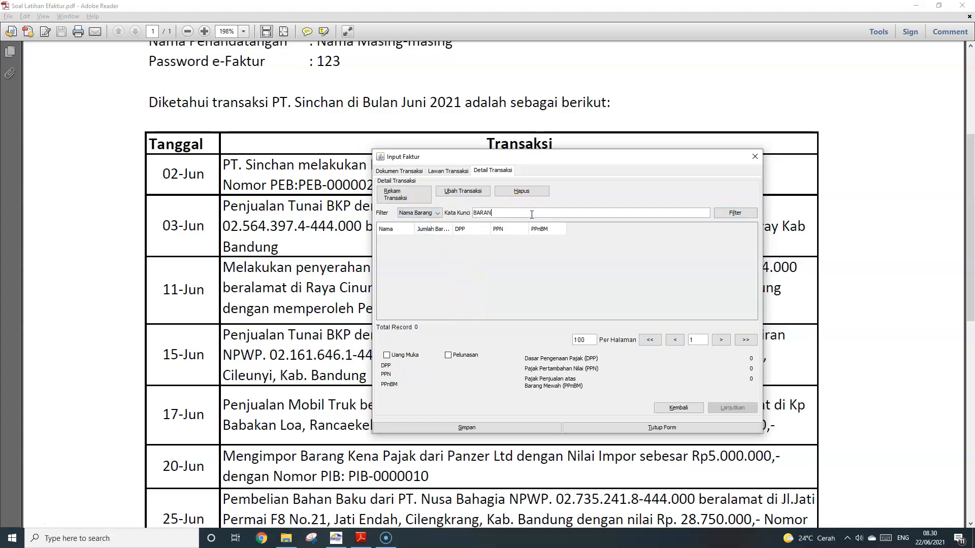
key(Tab)
click(472, 191)
click(421, 214)
click(603, 306)
click(458, 174)
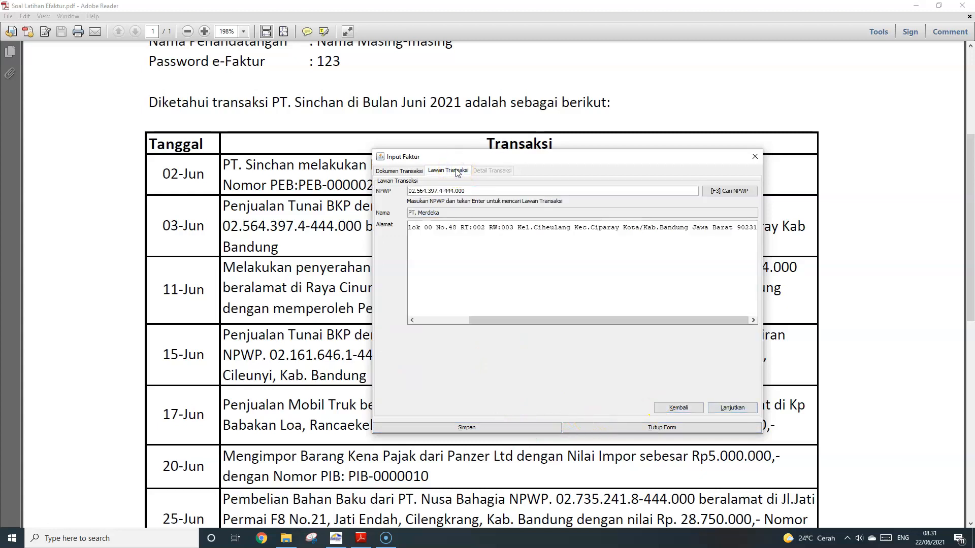
Filter transactions by Kode Barang, decline the delete prompt, and open Rekam Transaksi
click(733, 409)
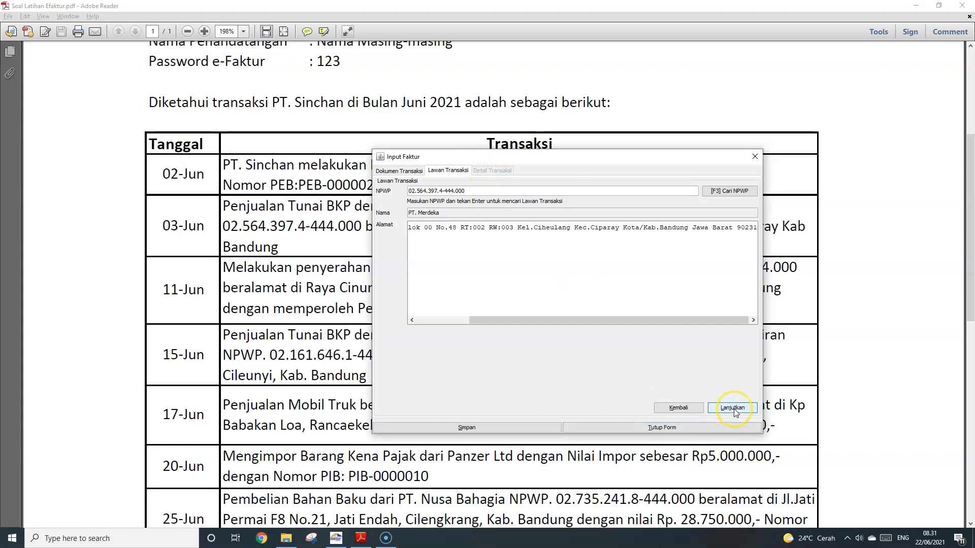
click(415, 197)
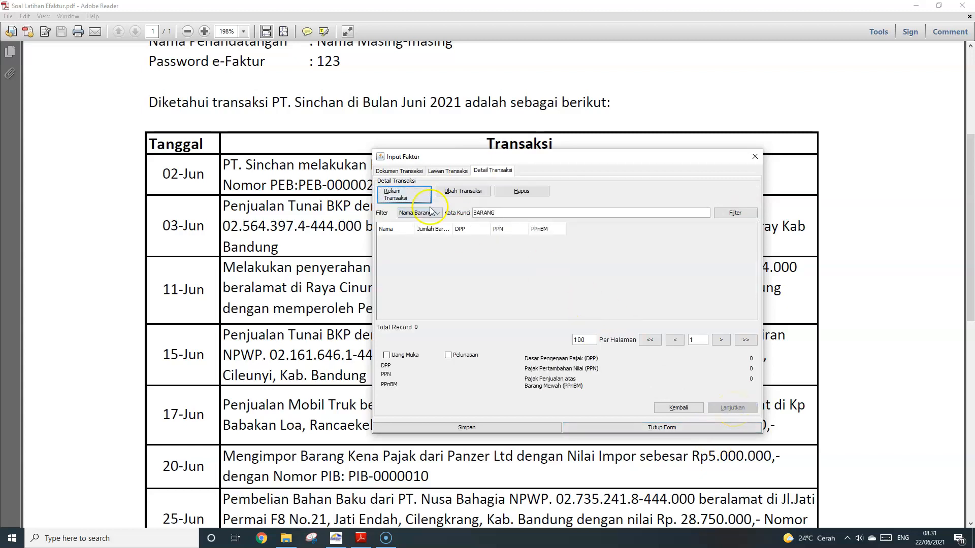
click(421, 214)
click(425, 232)
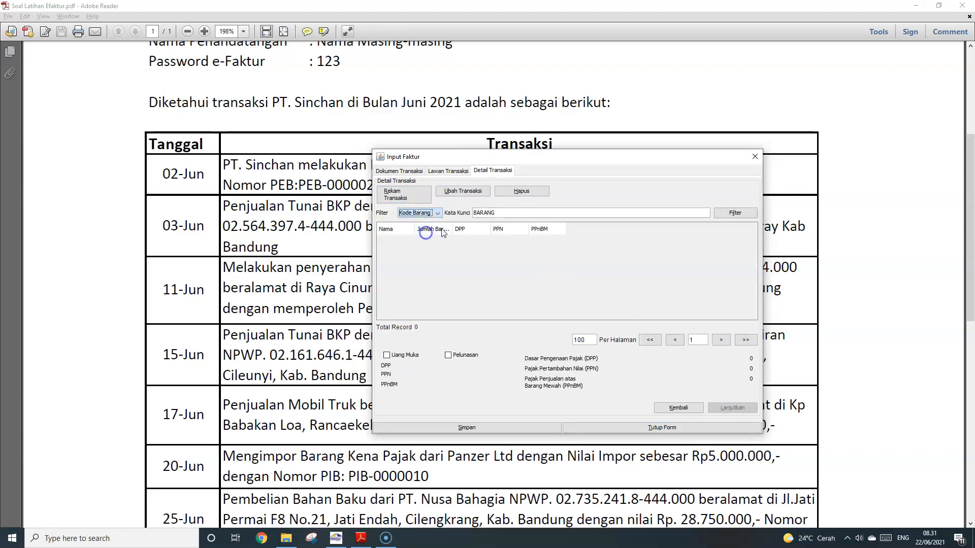
click(735, 213)
click(522, 194)
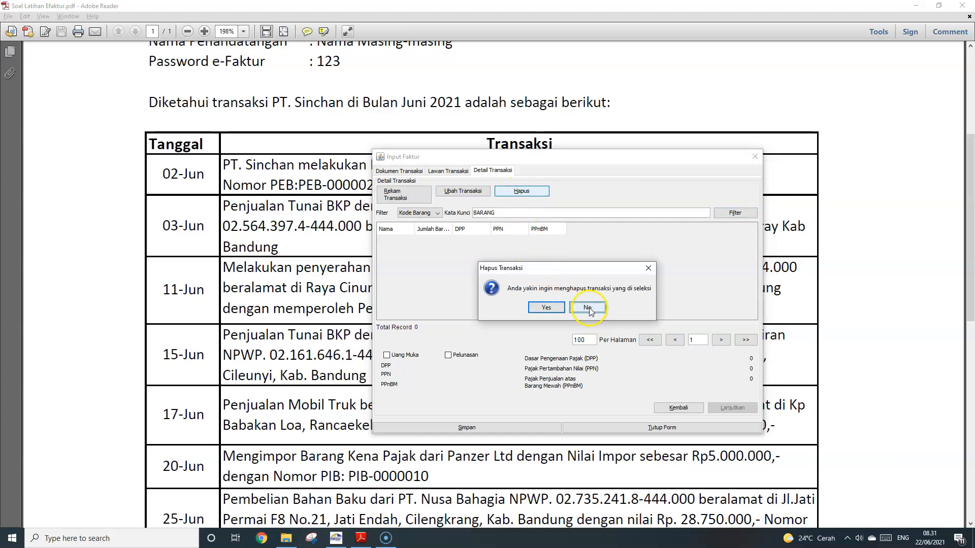
click(588, 309)
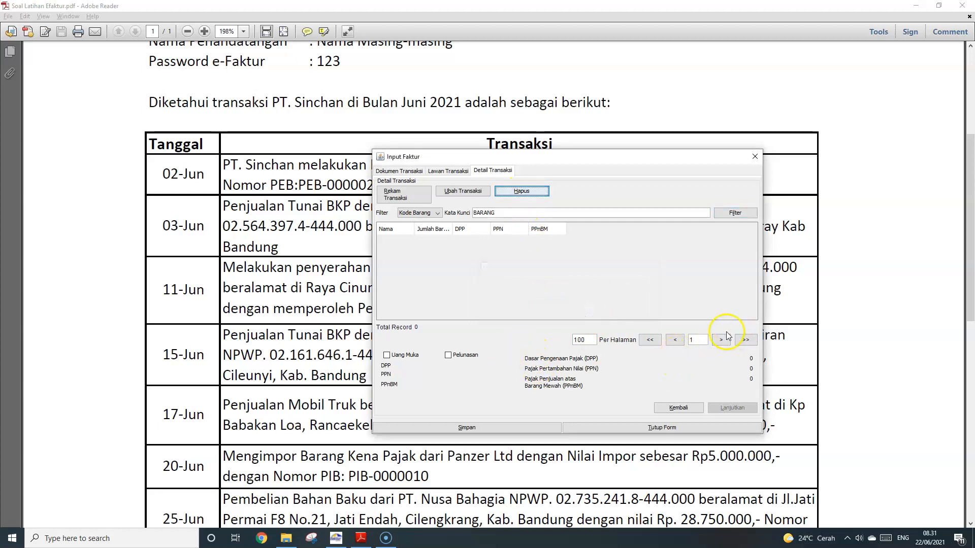
click(427, 216)
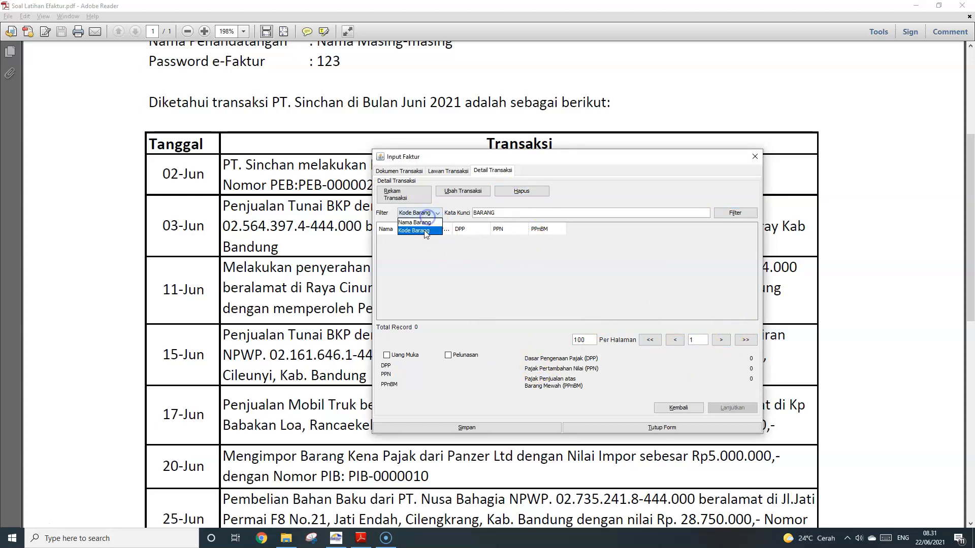
click(425, 231)
click(417, 193)
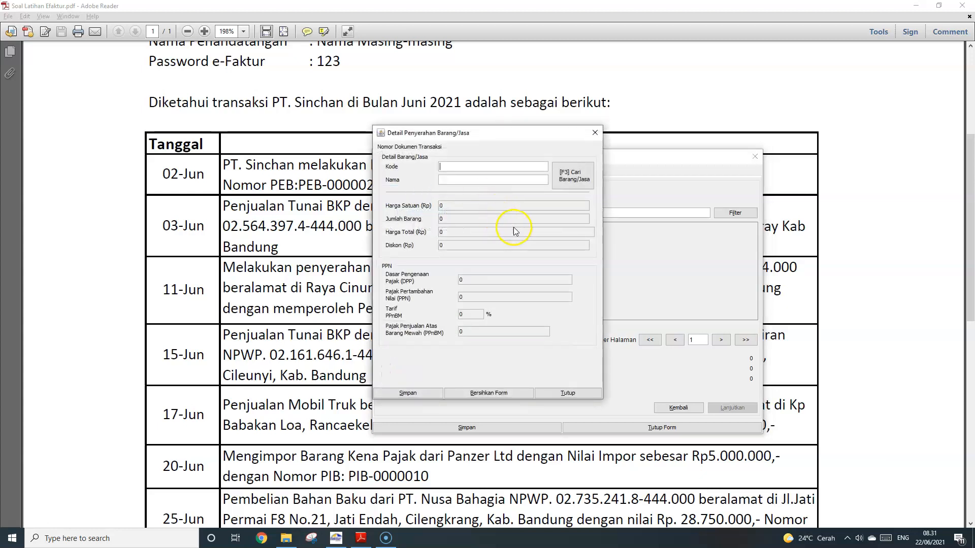
Start a transaction line and browse the goods list, then close it without choosing an item
click(595, 133)
click(405, 194)
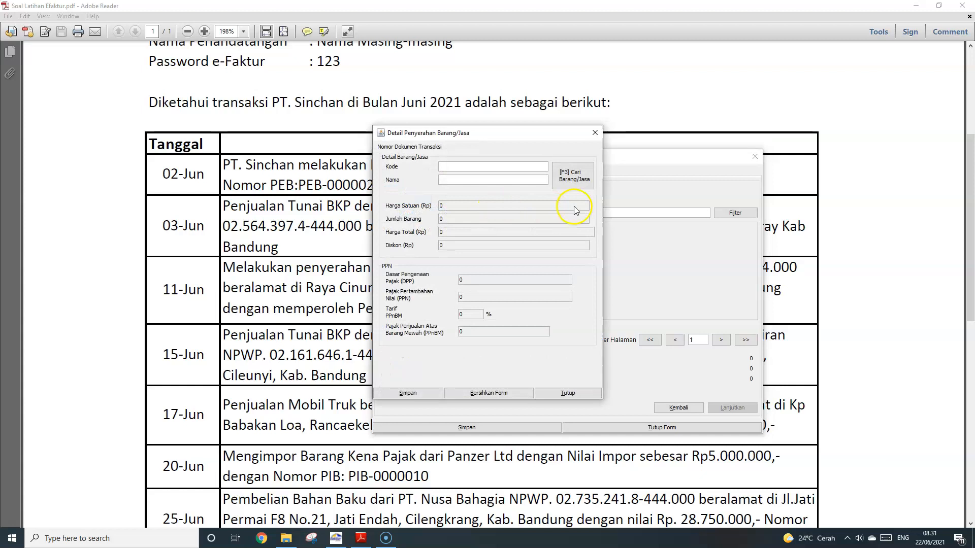
click(576, 180)
click(587, 199)
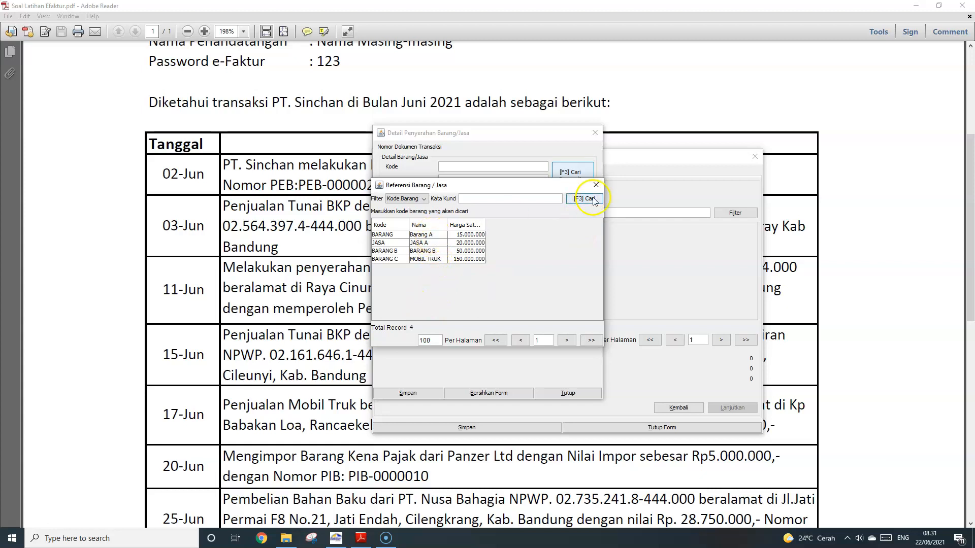
click(597, 185)
click(595, 133)
Add Barang A as the invoice line, quantity 1, DPP 15.000.000 and PPN 1.500.000
click(412, 200)
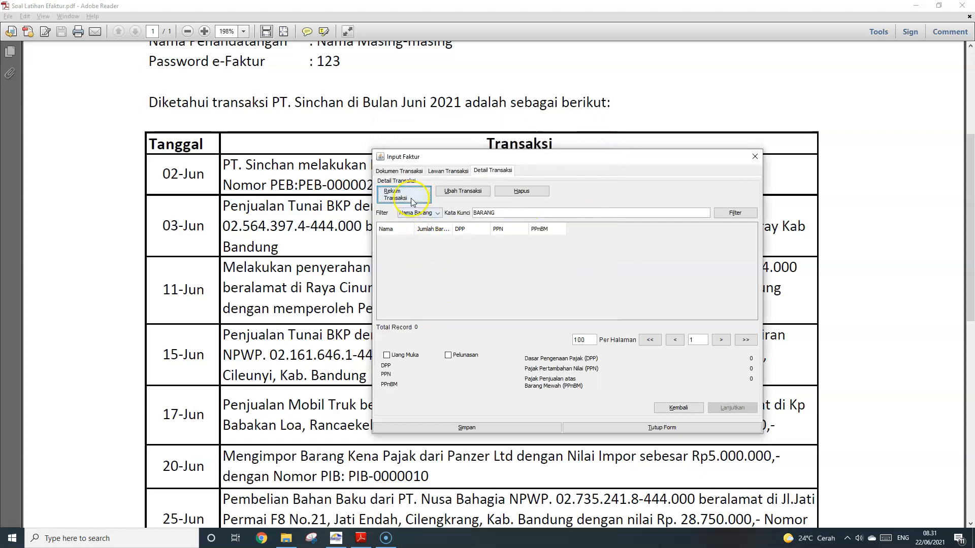
click(578, 181)
click(590, 199)
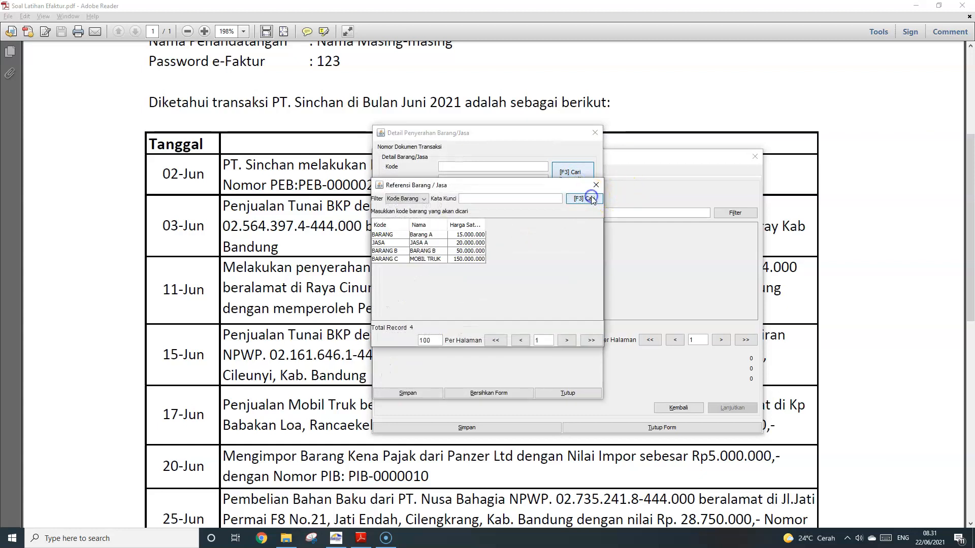
double_click(429, 237)
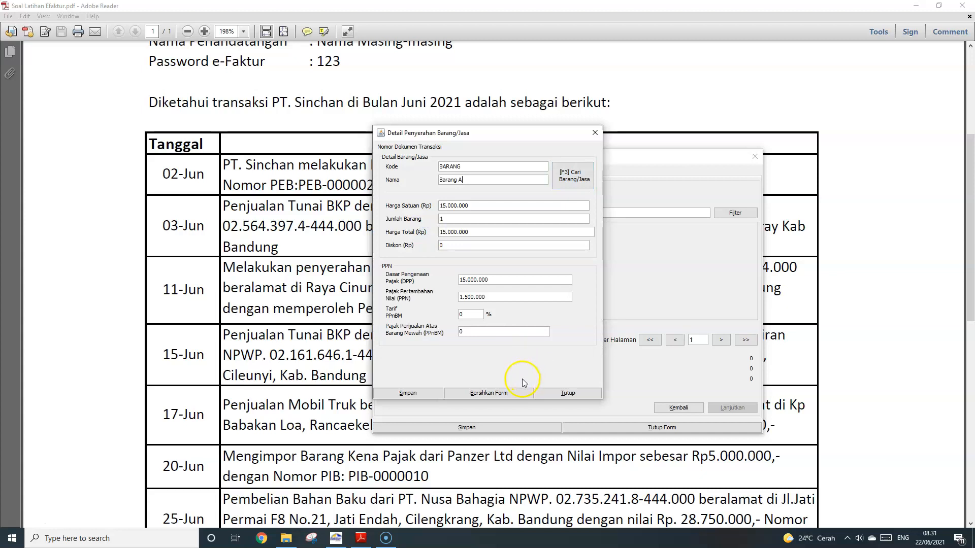
click(407, 393)
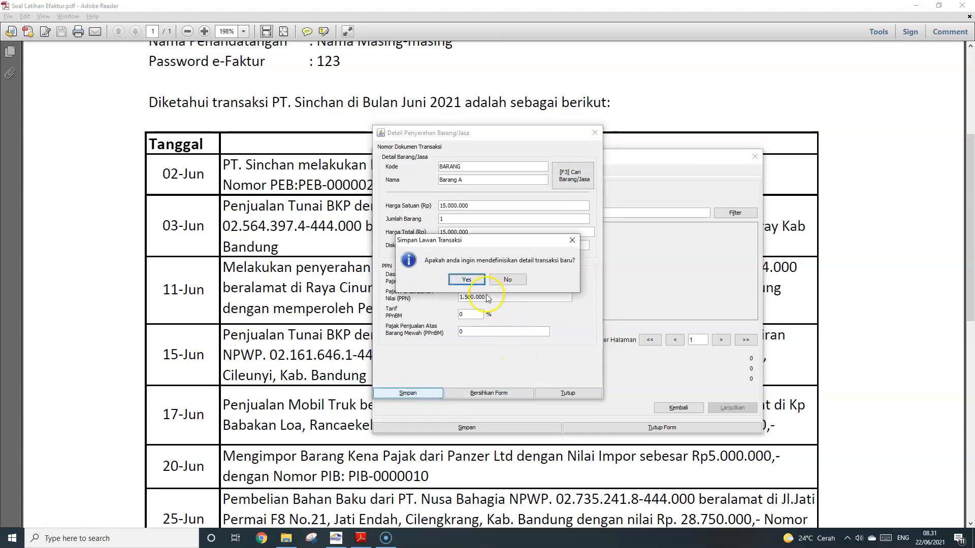
click(467, 280)
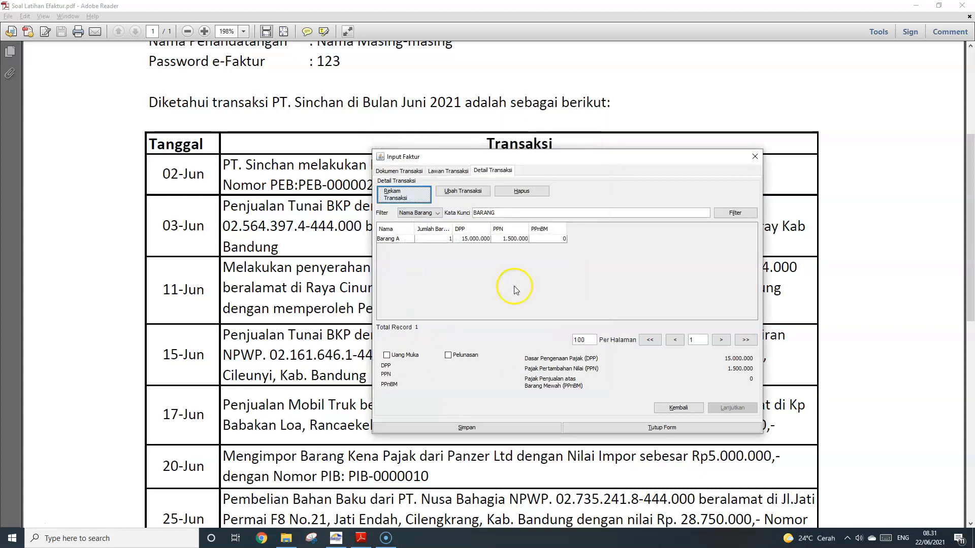
Check the transaction list in the PDF and bring the invoice window back into place
drag(682, 162, 608, 253)
click(530, 206)
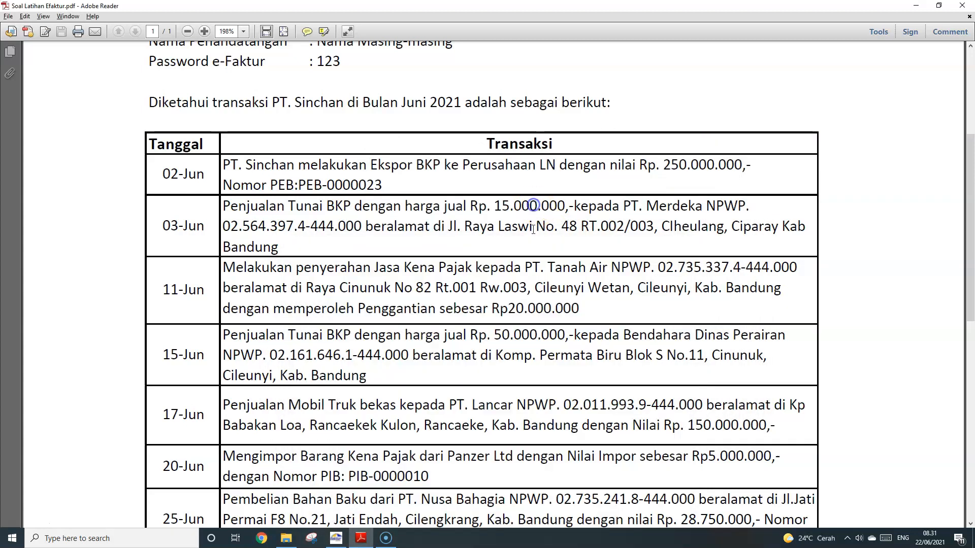
key(alt+Tab)
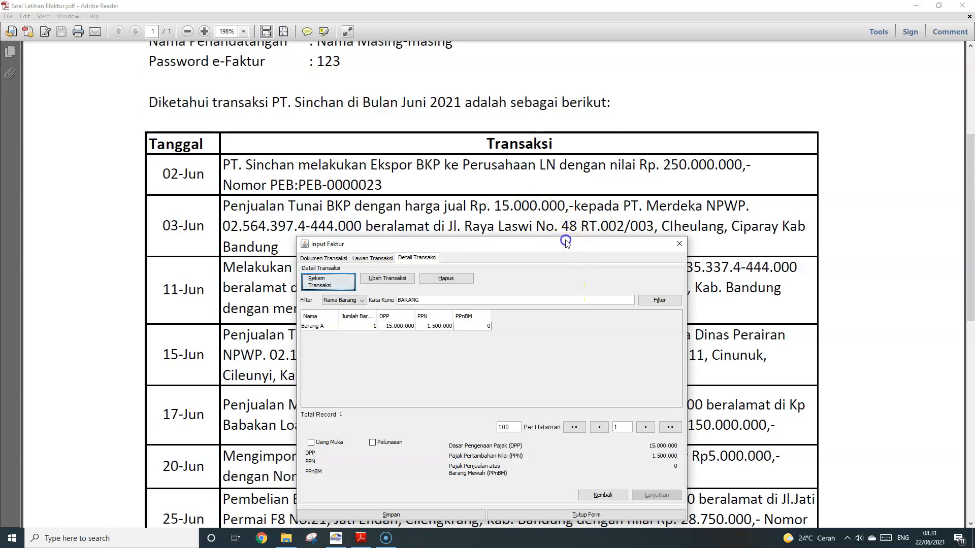
drag(565, 242, 590, 143)
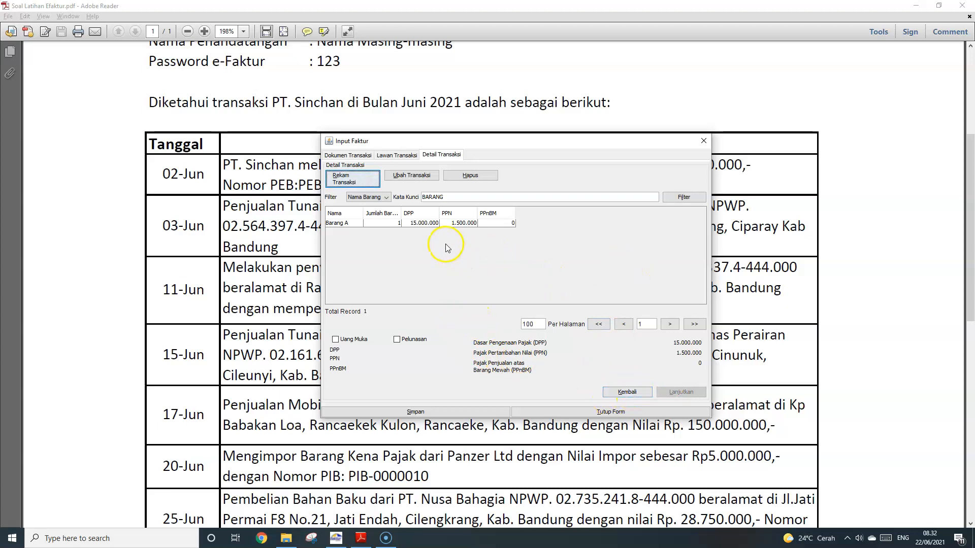
Save the PT. Merdeka invoice and start a new one, serial 010.900-21.00000002
click(427, 223)
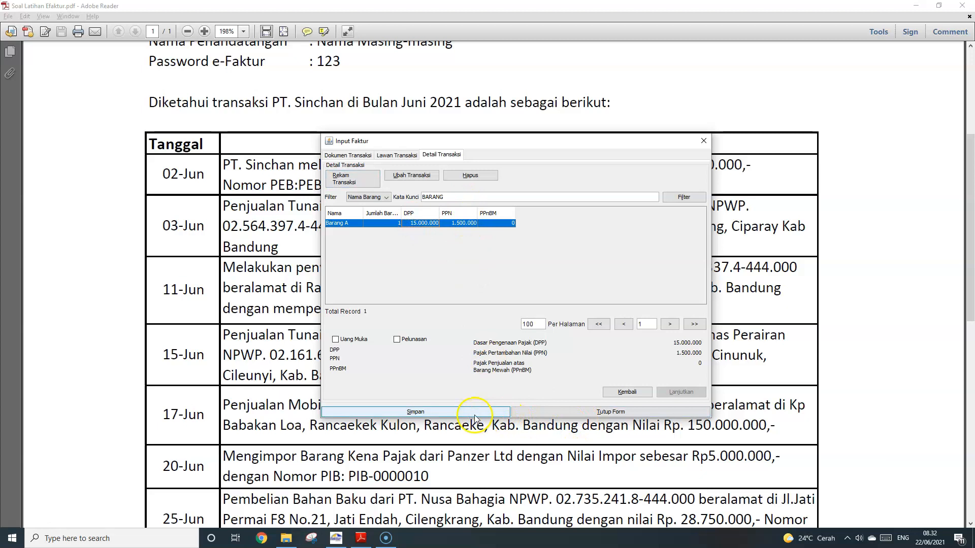
click(679, 389)
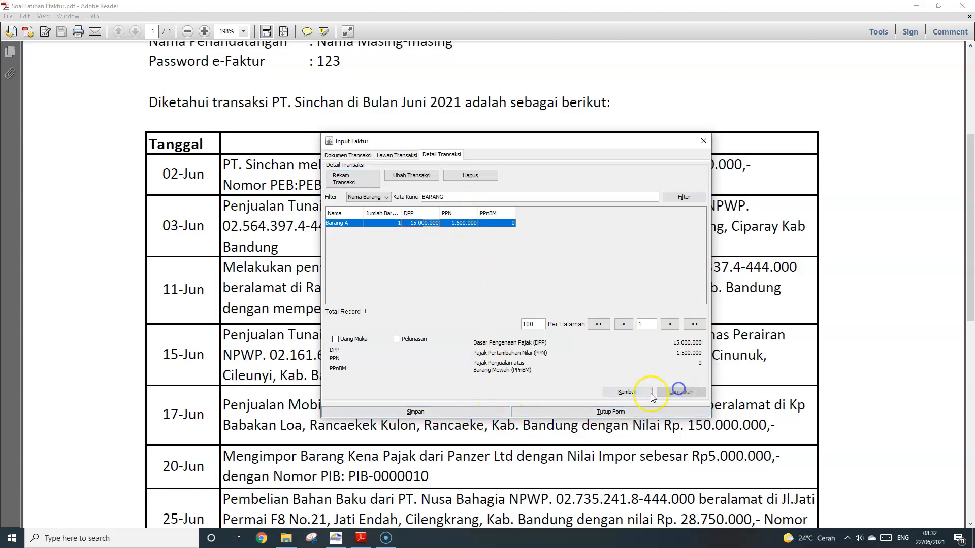
click(447, 413)
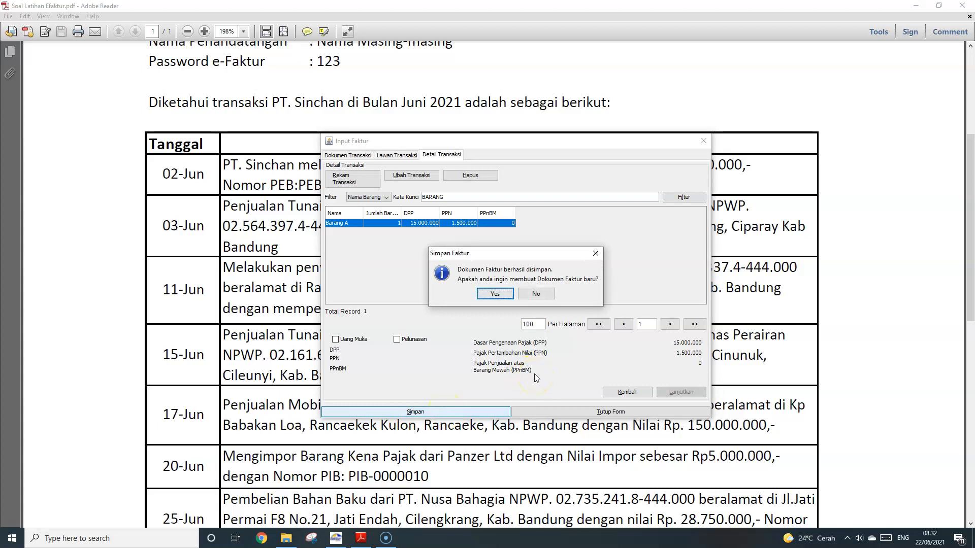
click(495, 293)
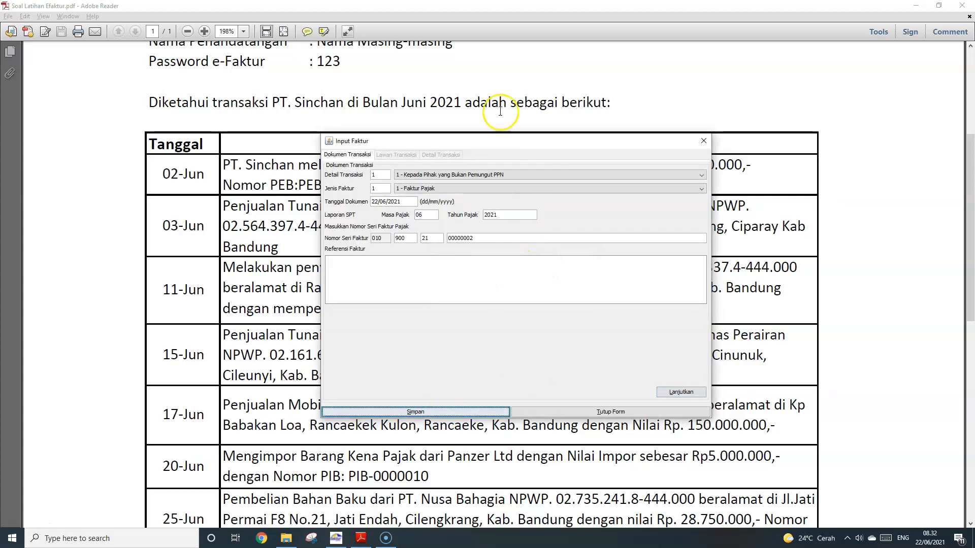
Date the new invoice 11/06/2021 and pick PT. Tanah Air from the NPWP lookup as counterpart
scroll(498, 89, down, 3)
drag(452, 140, 420, 220)
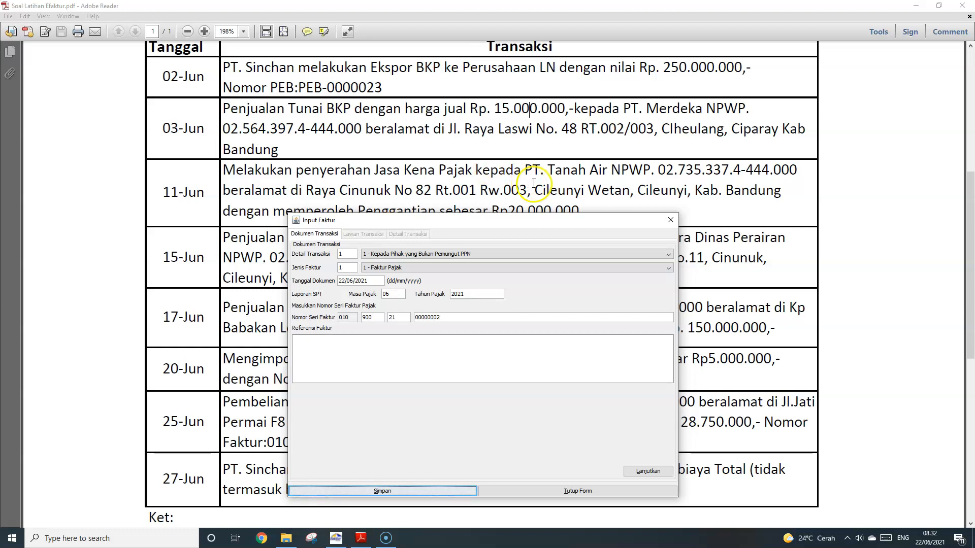
click(336, 282)
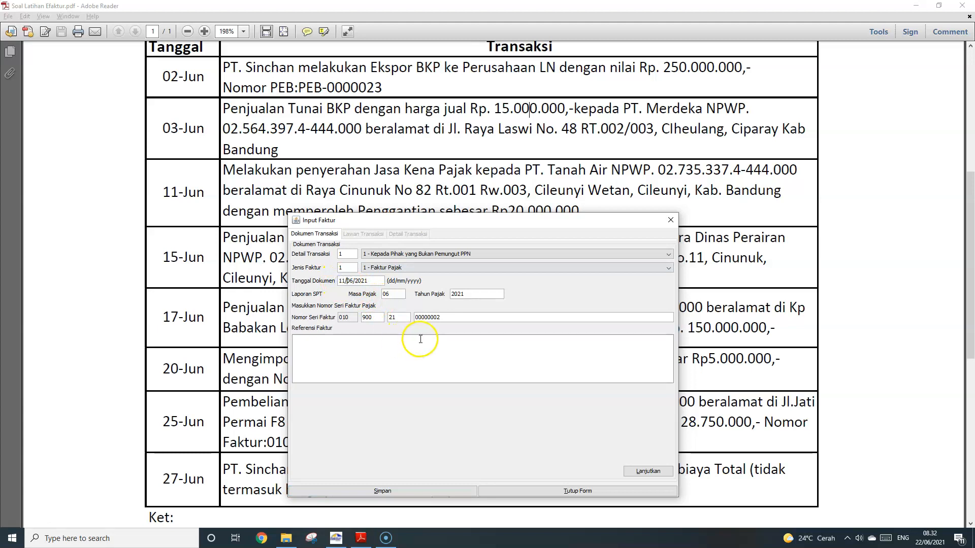
click(655, 471)
click(643, 255)
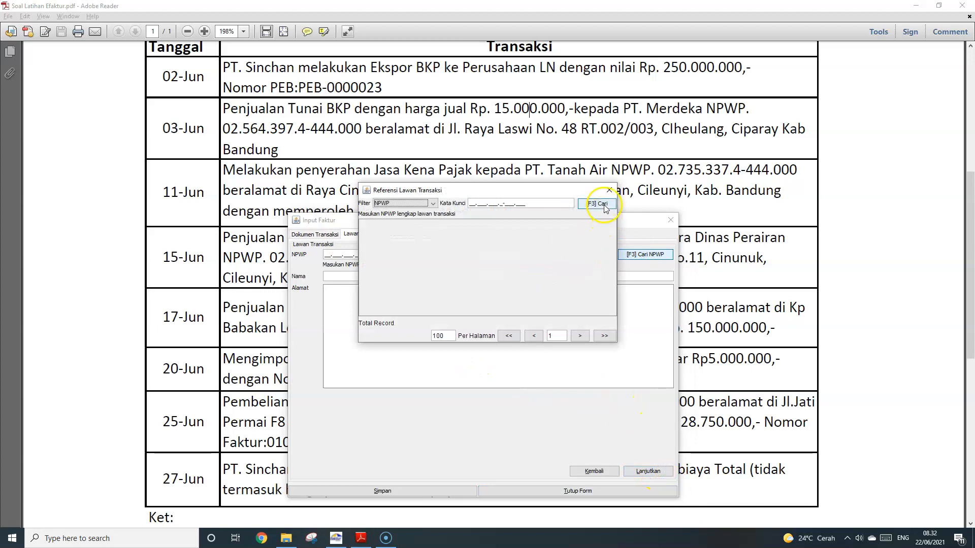
click(604, 205)
double_click(421, 254)
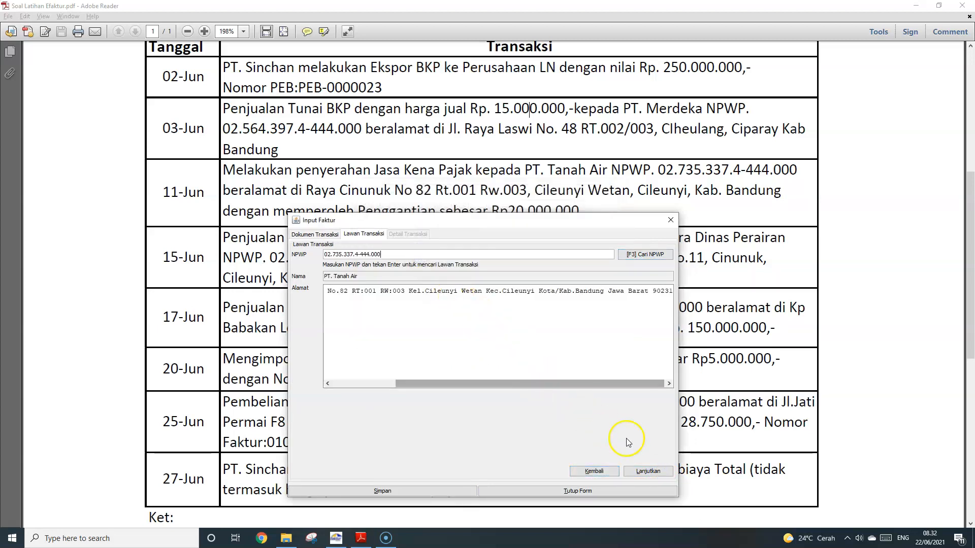
Add a JASA A line (DPP 20.000.000, PPN 2.000.000) to the PT. Tanah Air invoice and save it
click(660, 472)
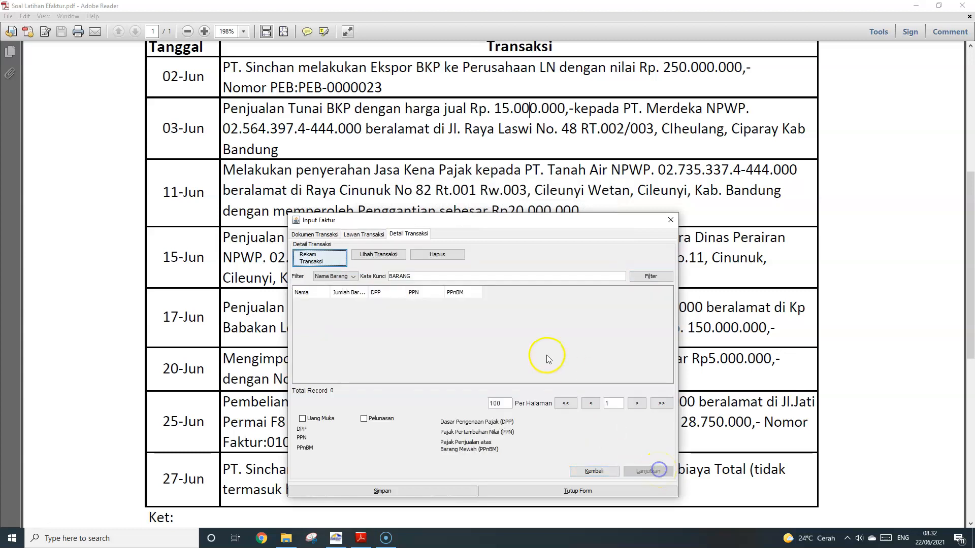
click(317, 258)
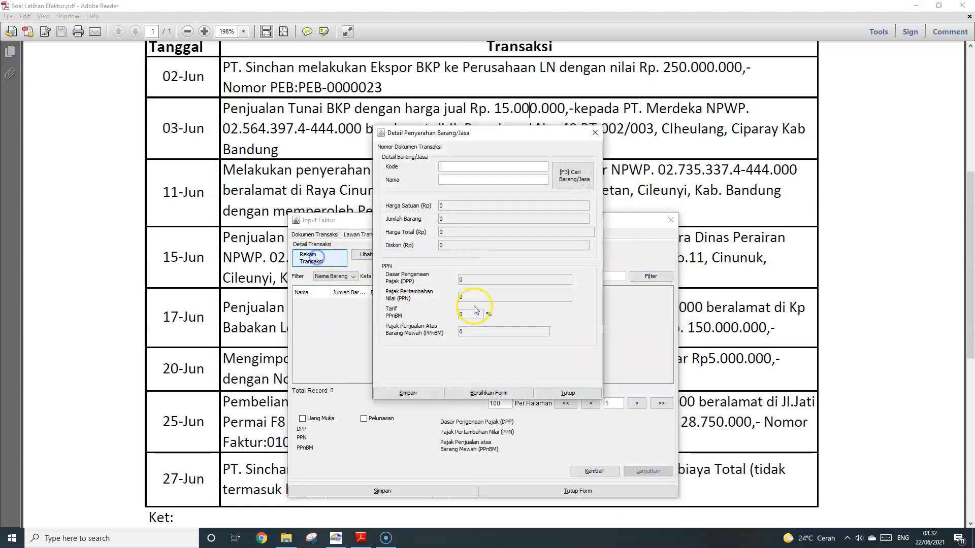
drag(548, 136, 546, 169)
click(561, 208)
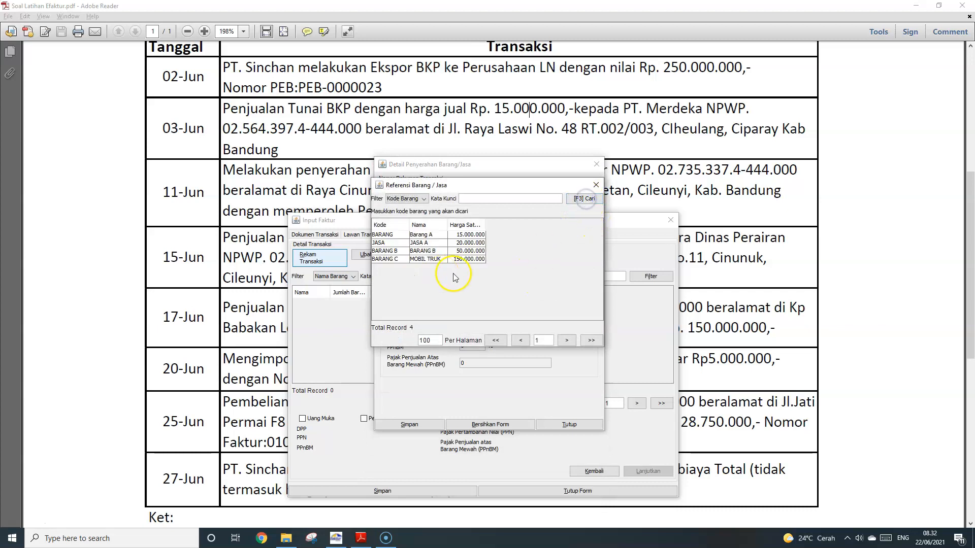
double_click(431, 243)
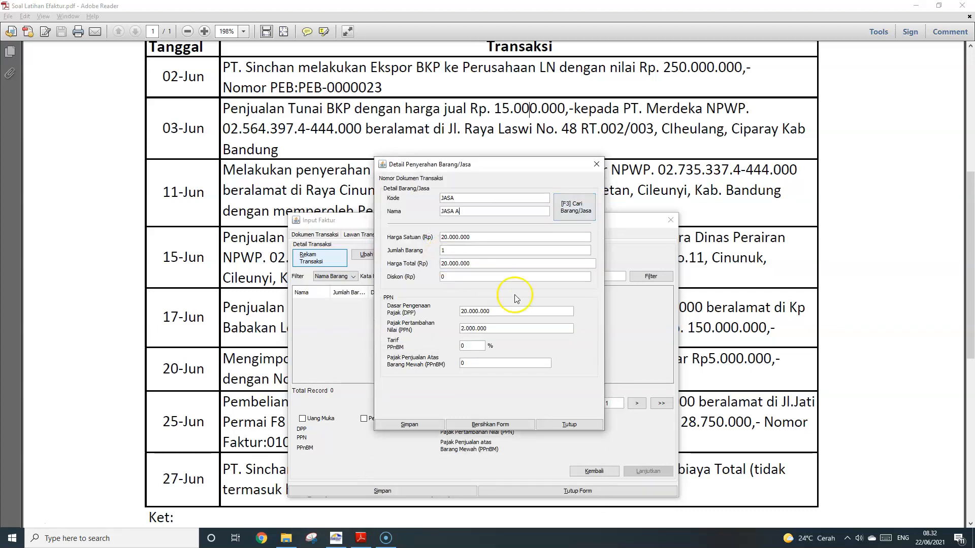
click(421, 427)
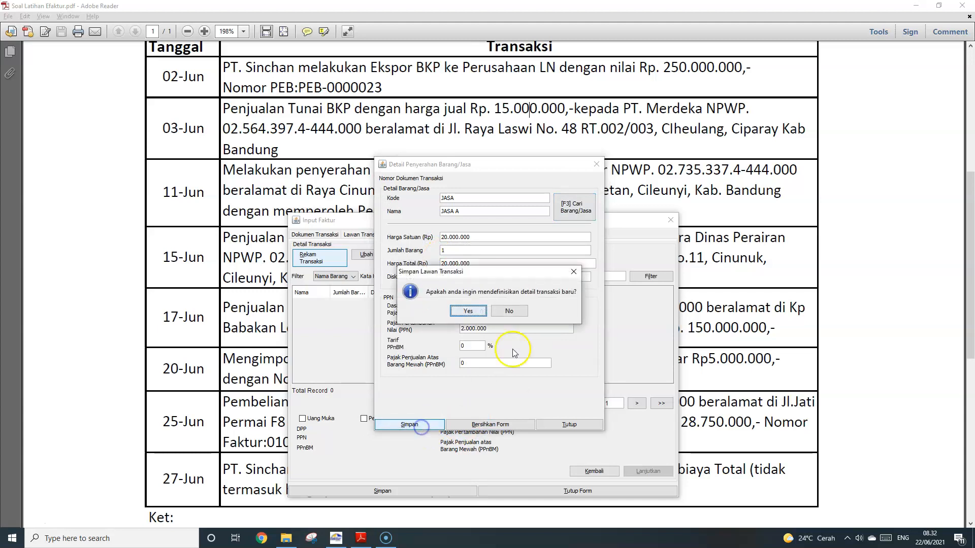
click(510, 311)
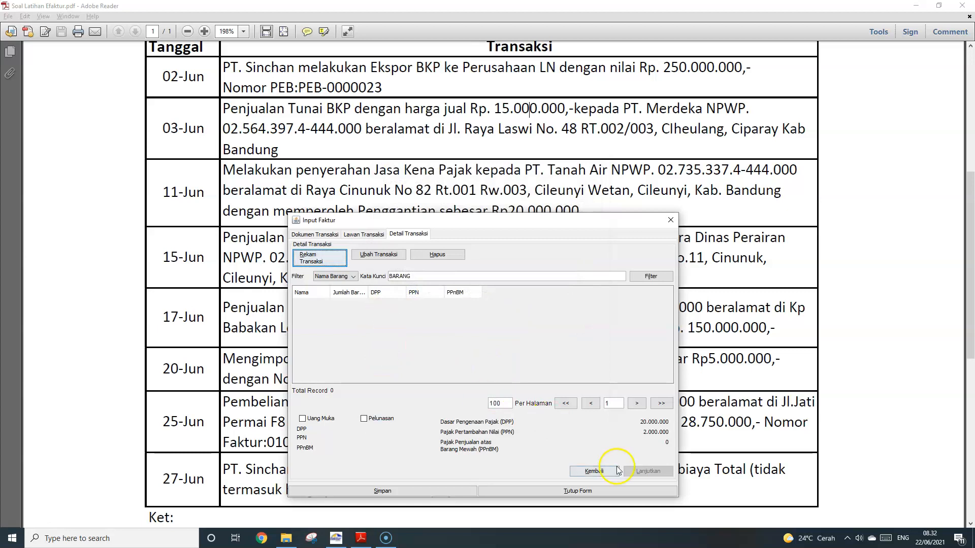
click(428, 492)
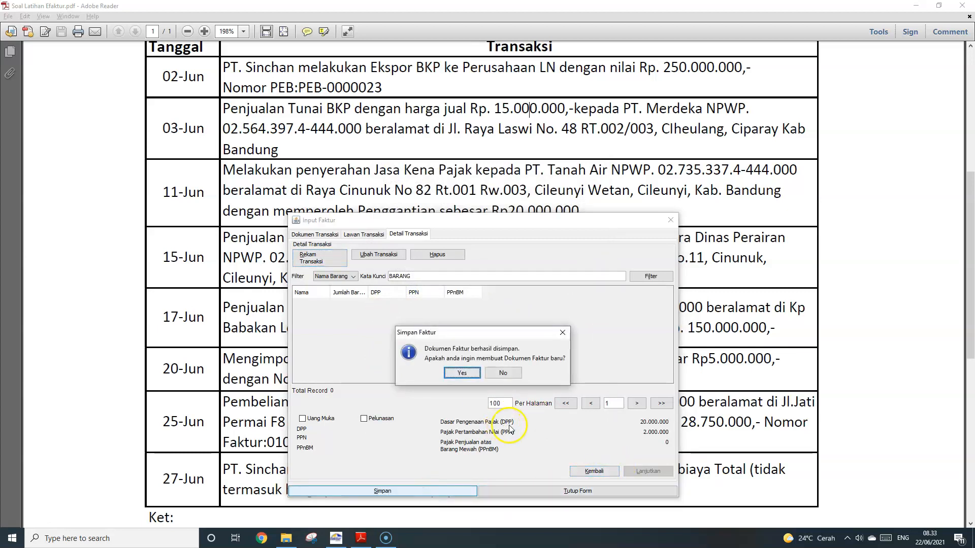
Start another invoice with code 2 - Kepada Pemungut Bendaharawan, then open the Arti Kode guide PDF
click(462, 373)
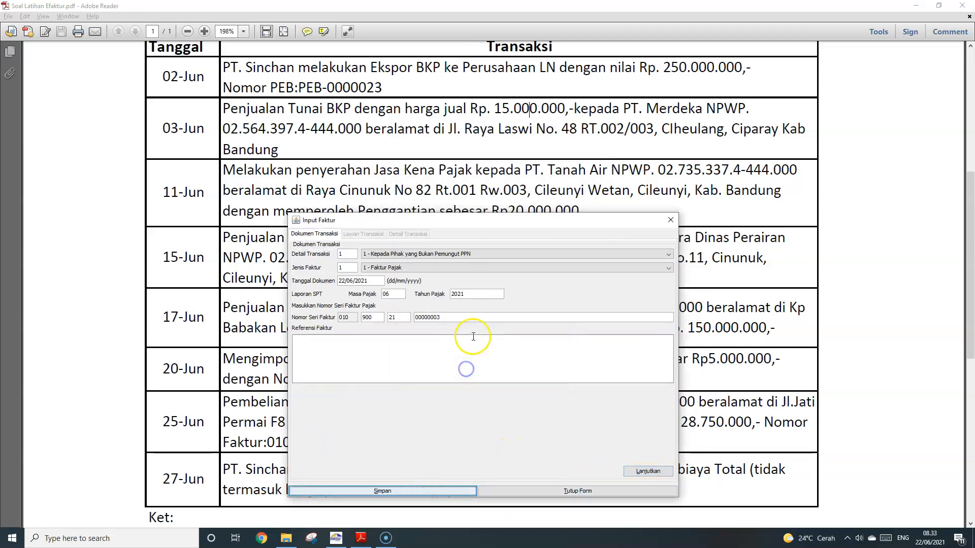
scroll(494, 153, down, 3)
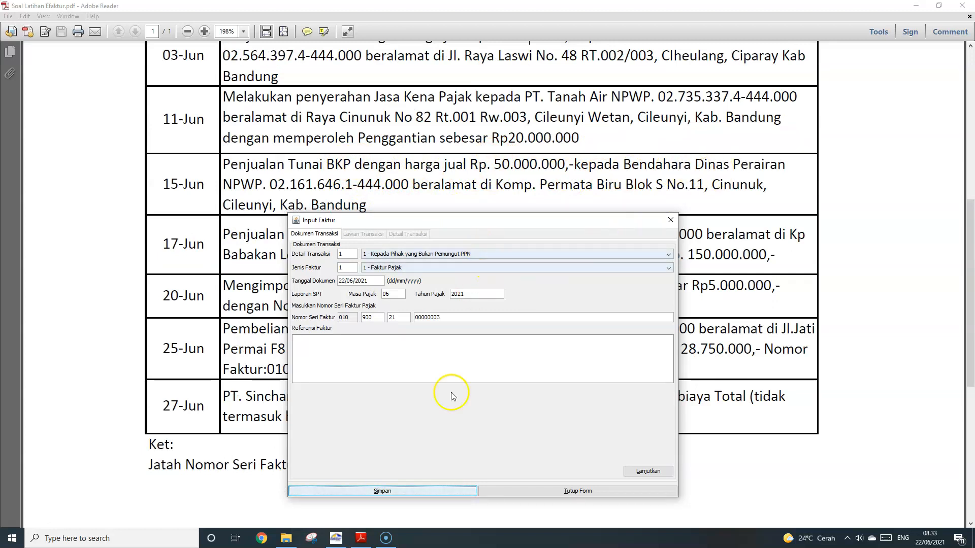
click(411, 254)
click(409, 272)
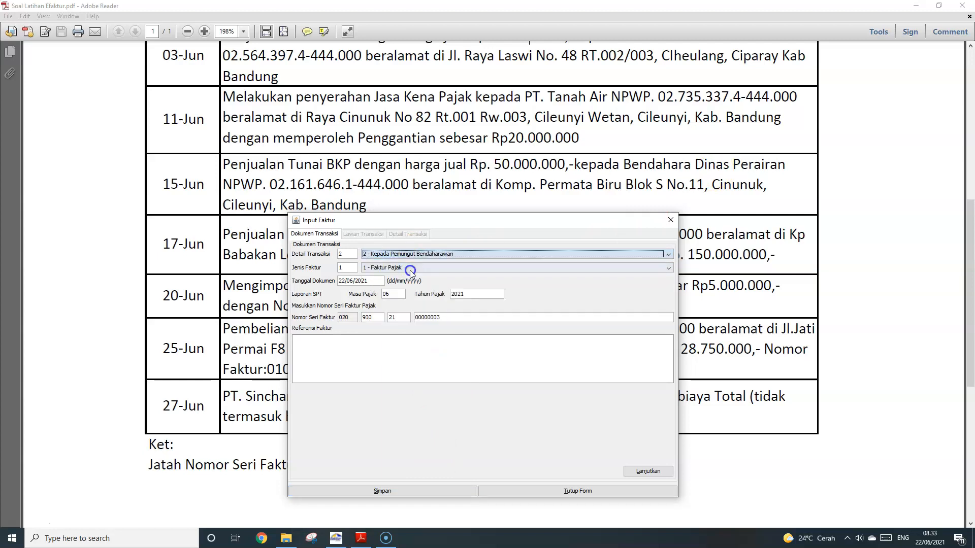
click(408, 254)
click(403, 272)
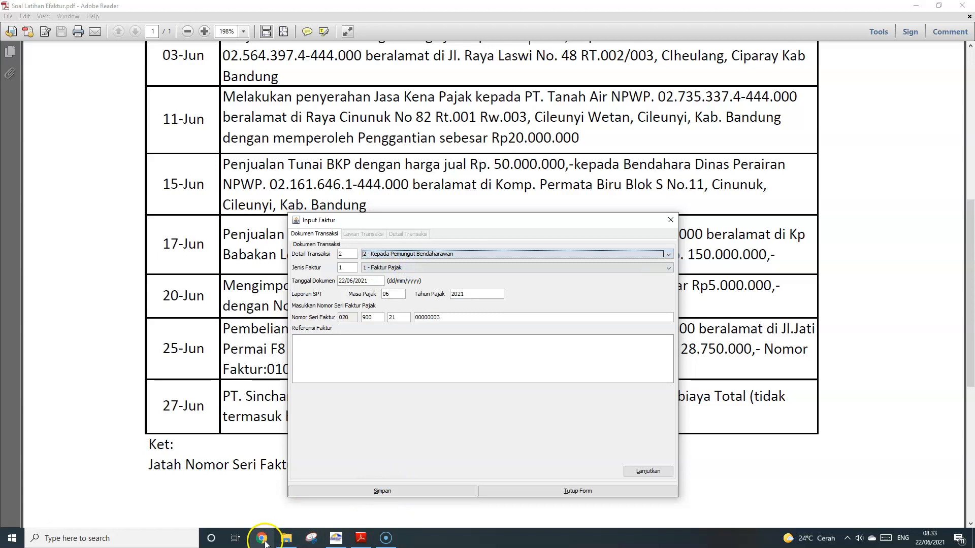
click(285, 538)
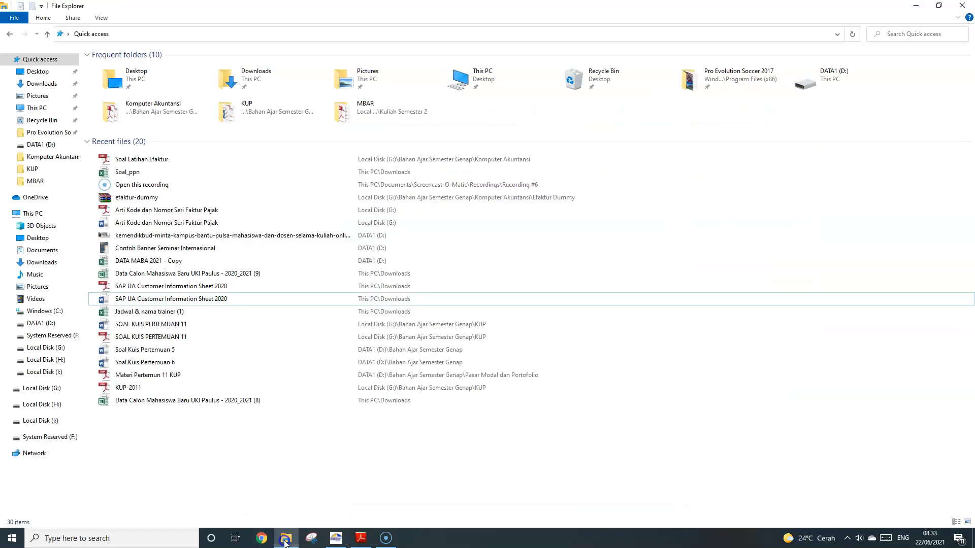
click(203, 210)
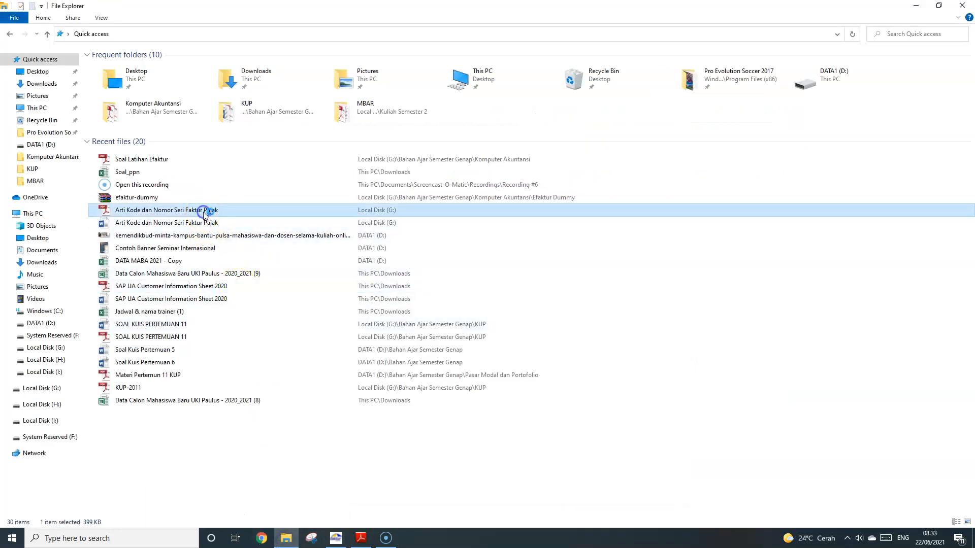
Zoom the code guide out to 125% and confirm the invoice keeps code 2
scroll(464, 326, down, 5)
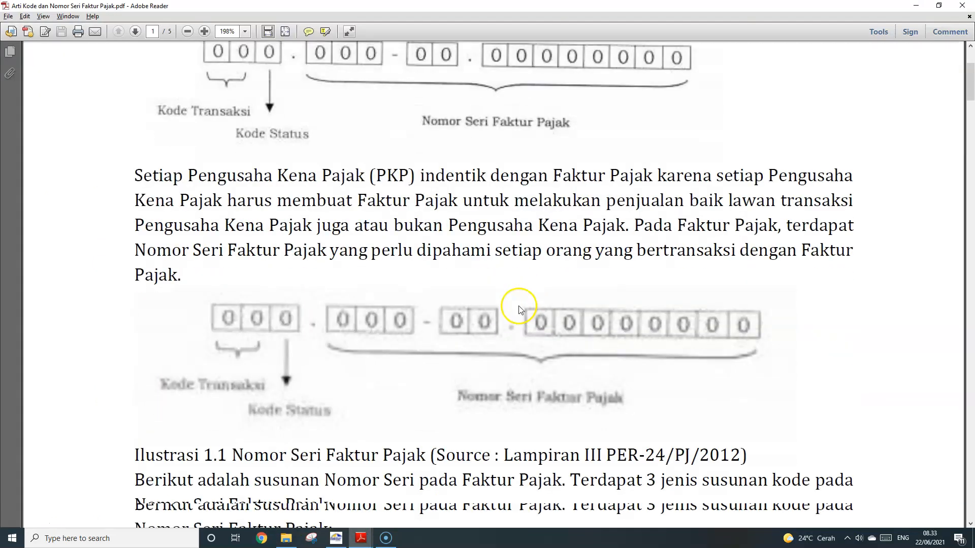
click(188, 31)
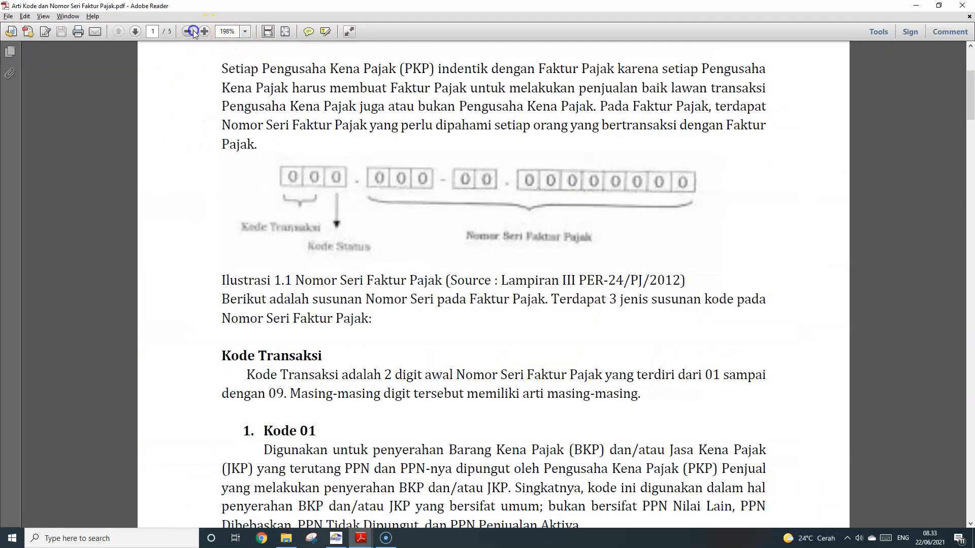
click(188, 32)
scroll(370, 342, down, 4)
click(336, 539)
click(446, 255)
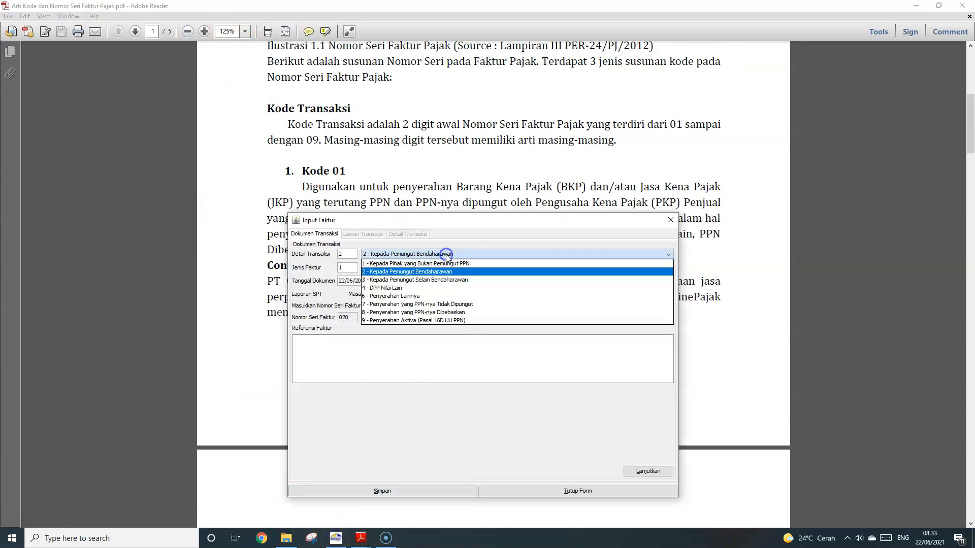
click(437, 272)
Read the guide's Kode 01 explanation and example, highlighting key passages
click(485, 181)
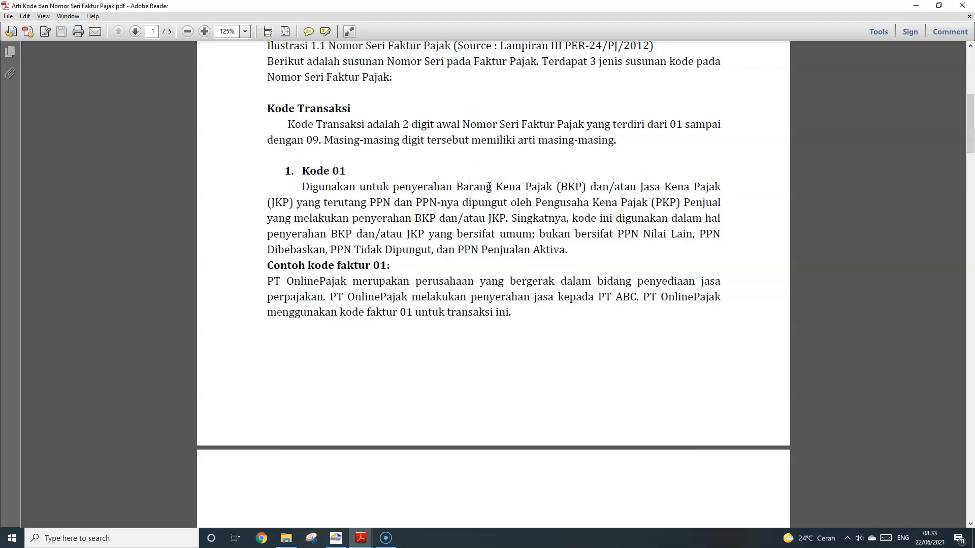
scroll(489, 186, down, 3)
click(494, 204)
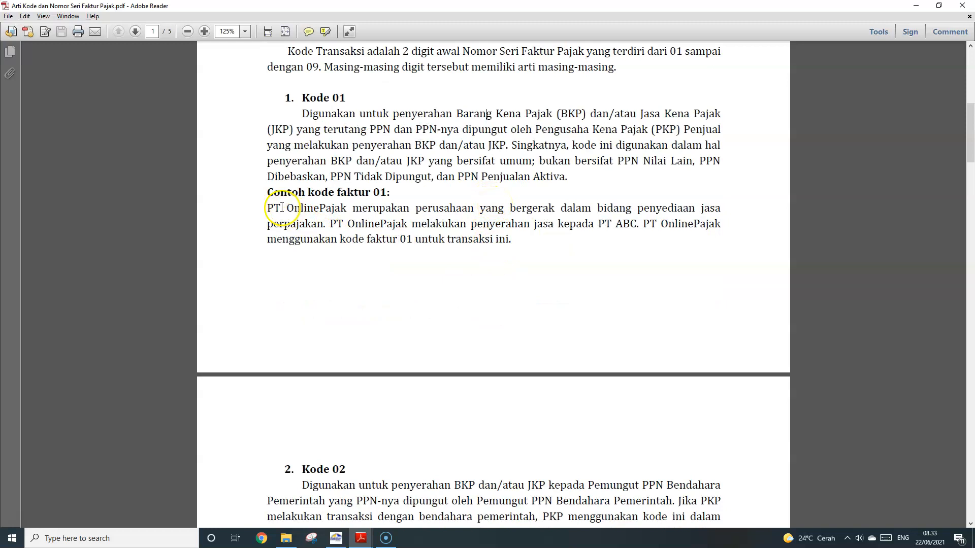
drag(301, 97, 268, 206)
click(525, 249)
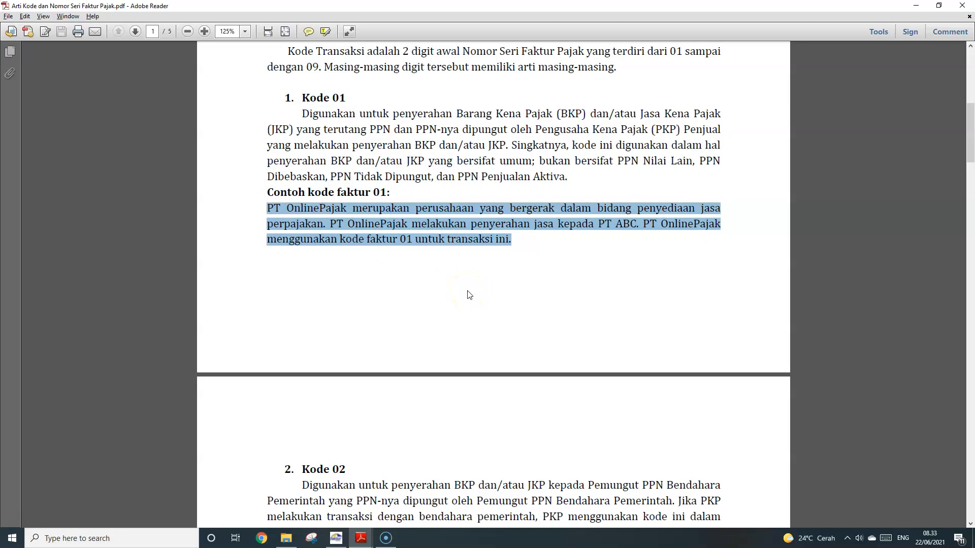
click(500, 248)
drag(528, 224, 316, 210)
click(339, 213)
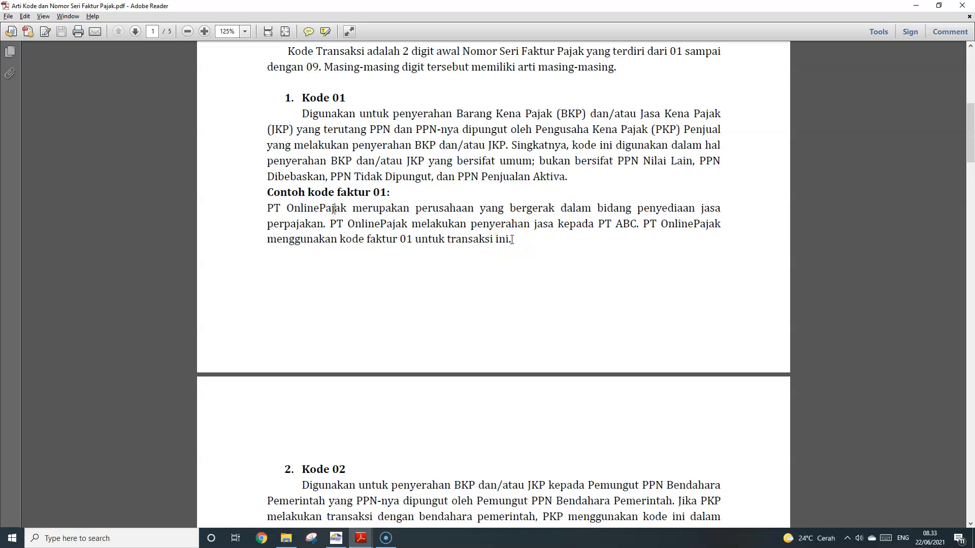
scroll(505, 219, down, 3)
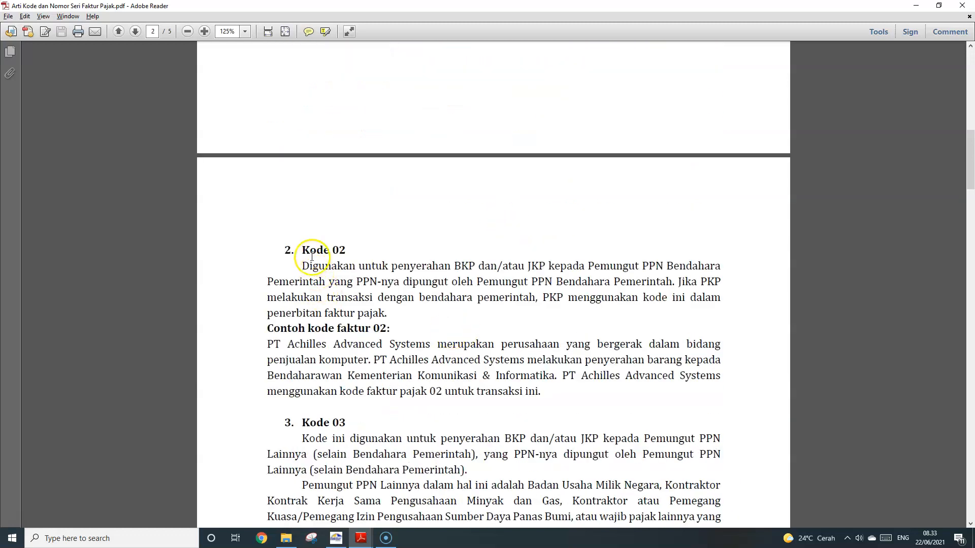
Recheck code 2 on the invoice, scroll through Kode 01–03 in the guide, and return to Input Faktur
key(alt+Tab)
click(431, 254)
click(432, 254)
key(alt+Tab)
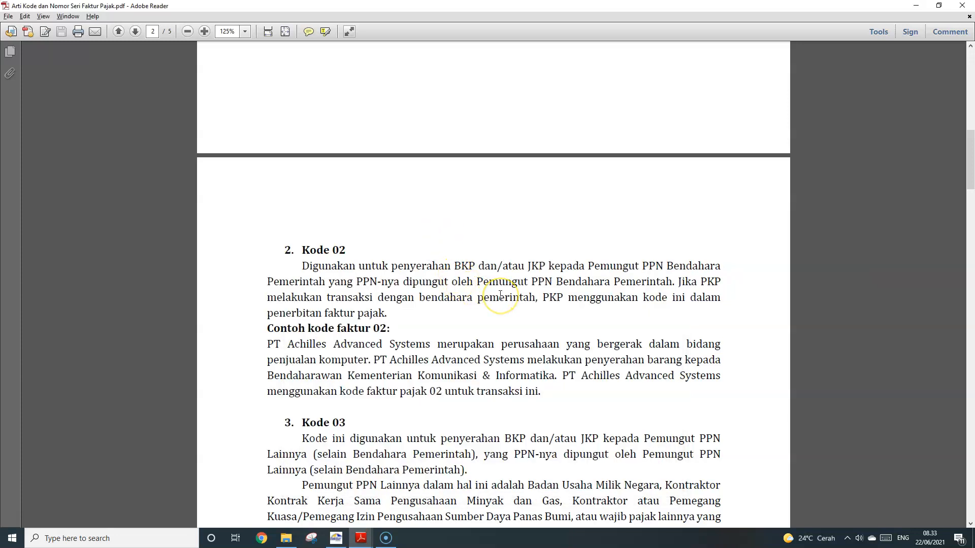
scroll(500, 294, down, 3)
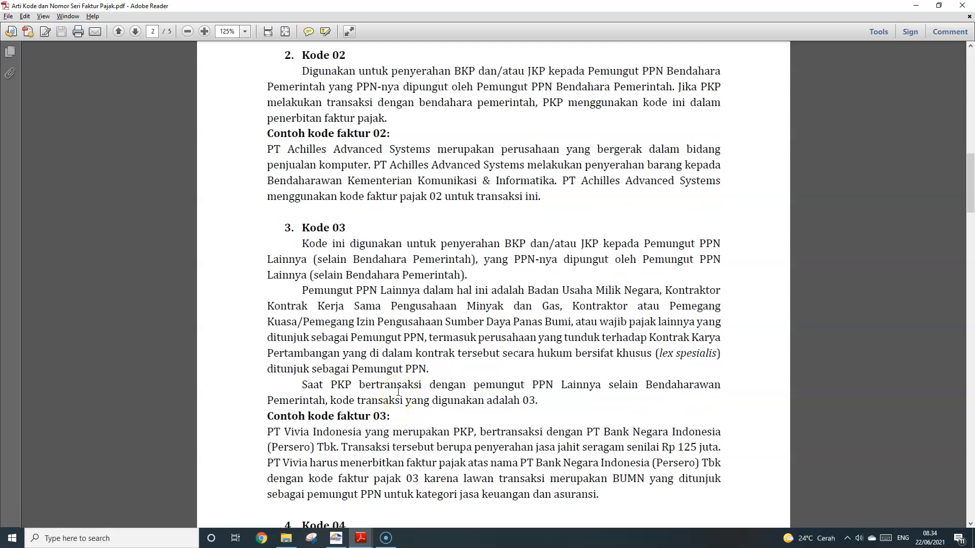
scroll(399, 392, up, 2)
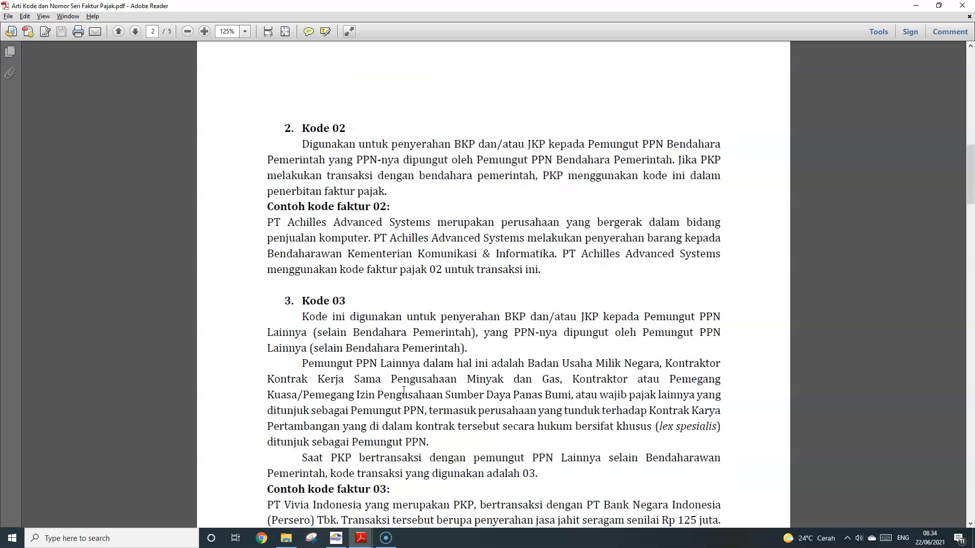
scroll(407, 395, down, 4)
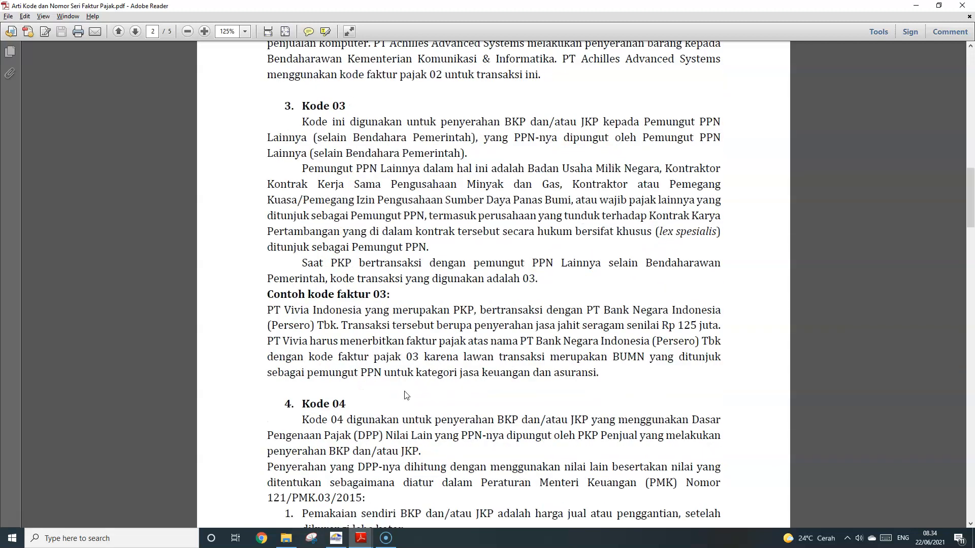
scroll(406, 395, up, 1)
scroll(409, 388, down, 2)
scroll(411, 382, up, 2)
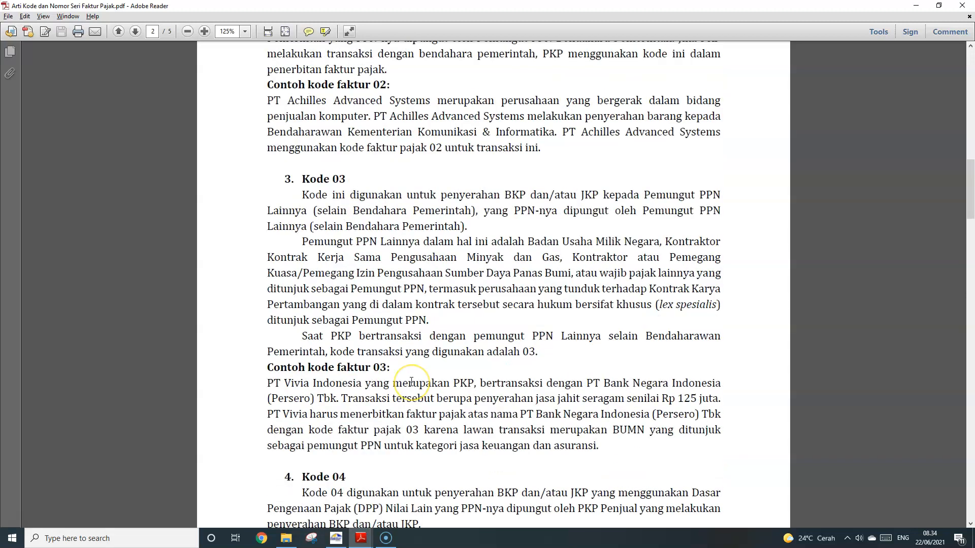
key(alt+Tab)
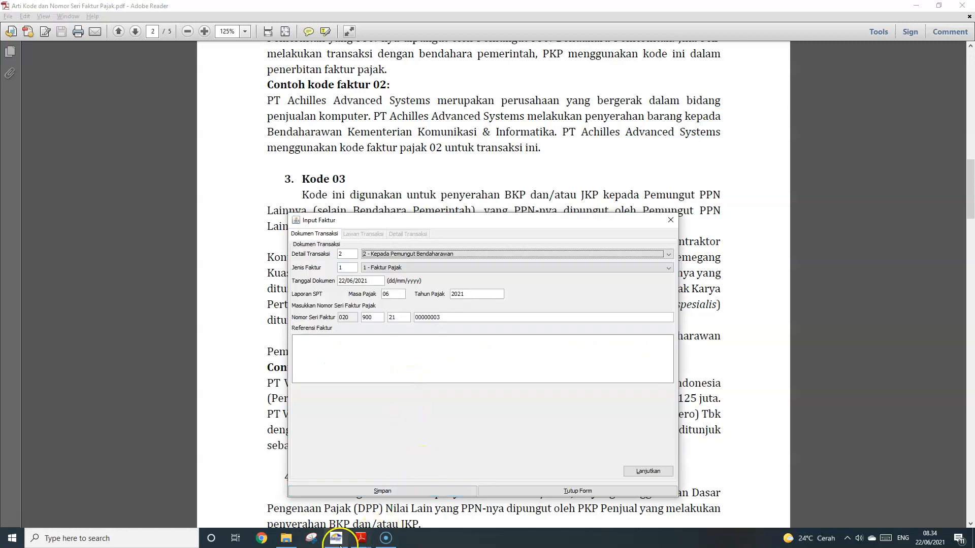
Look up the 15-Jun transaction's buyer name and tax number in Soal Latihan Efaktur.pdf
mouse_move(361, 538)
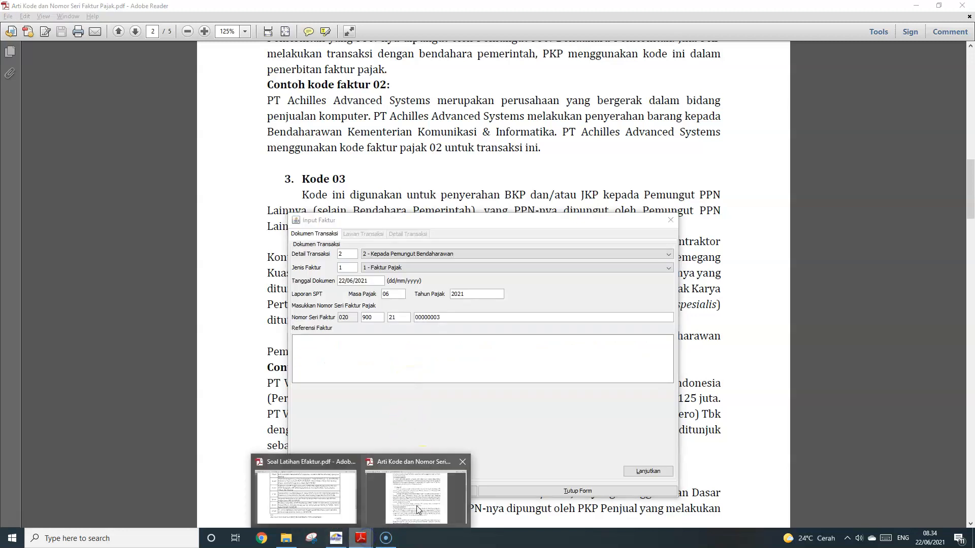
click(301, 506)
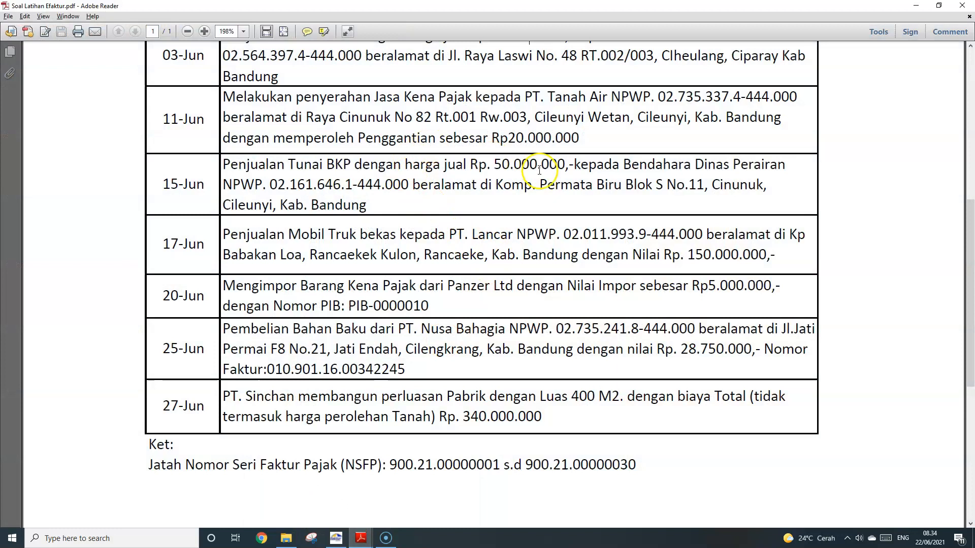
scroll(539, 171, up, 2)
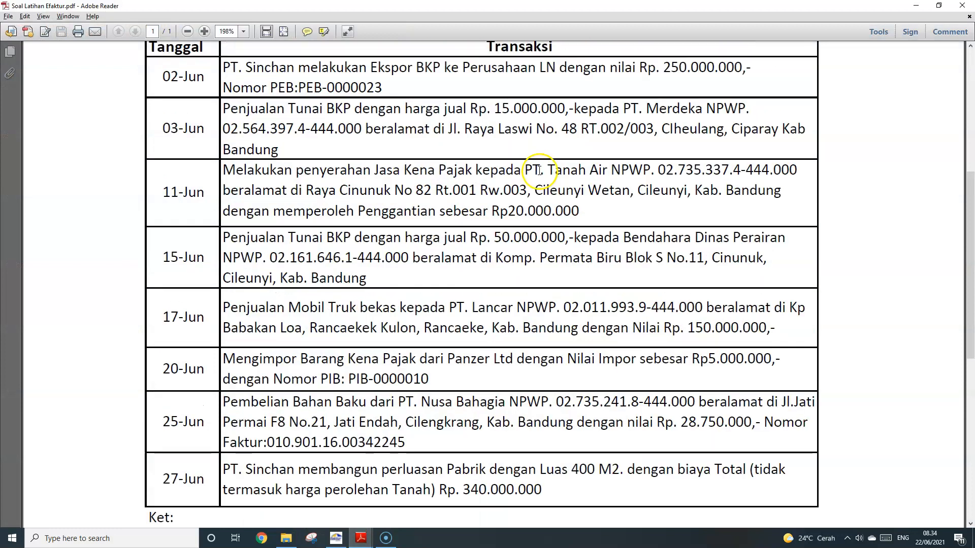
triple_click(380, 274)
click(410, 265)
drag(623, 239, 377, 267)
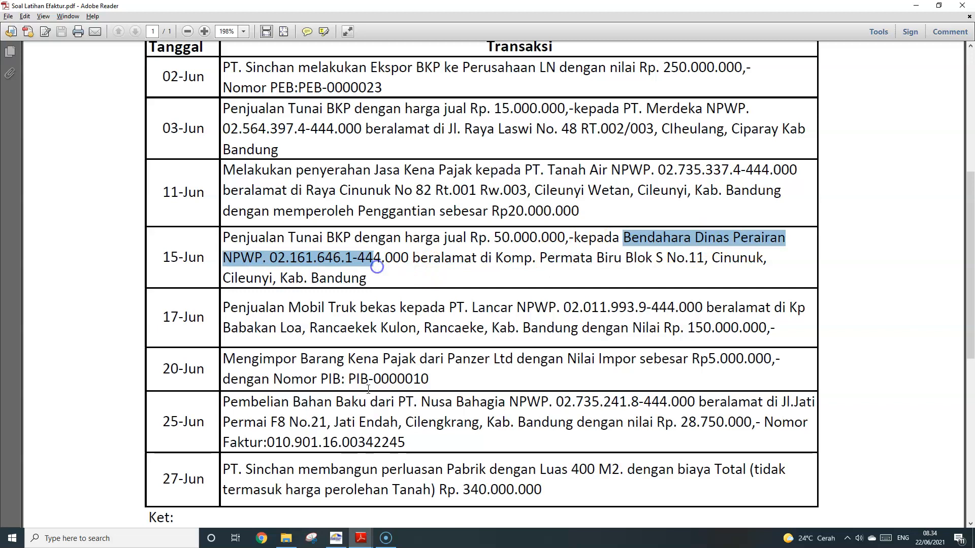
Keep code 2, set the document date to 15/06/2021, and continue to the counterparty page
click(336, 538)
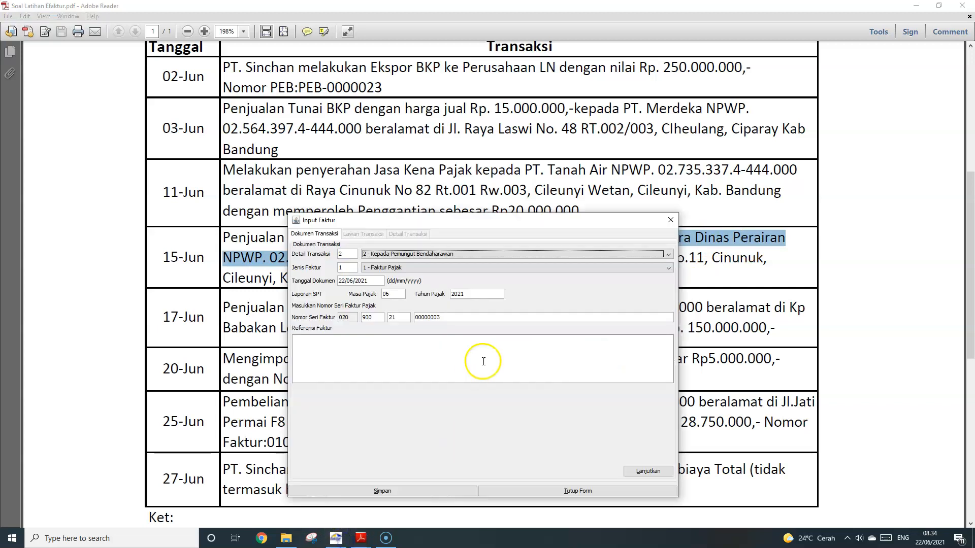
click(424, 254)
click(423, 260)
click(391, 254)
click(391, 254)
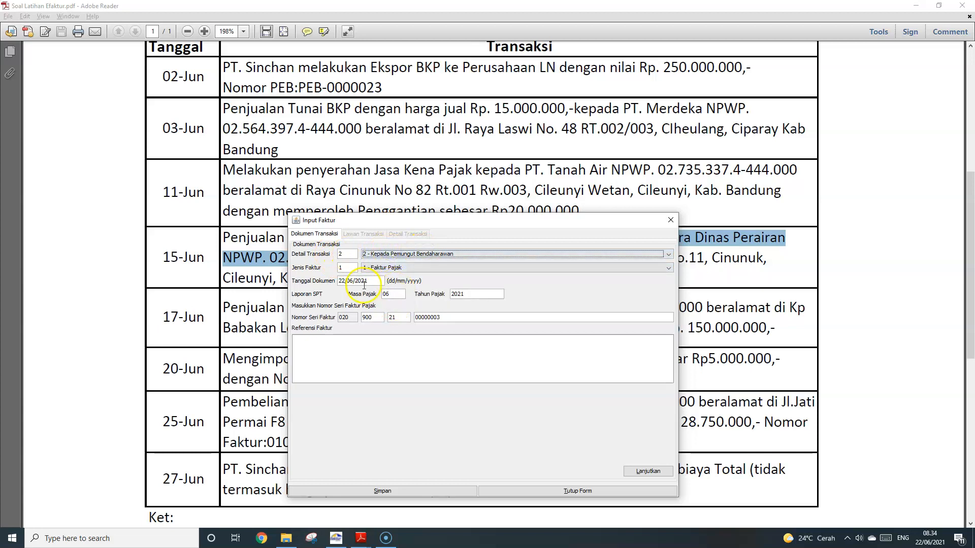
click(344, 281)
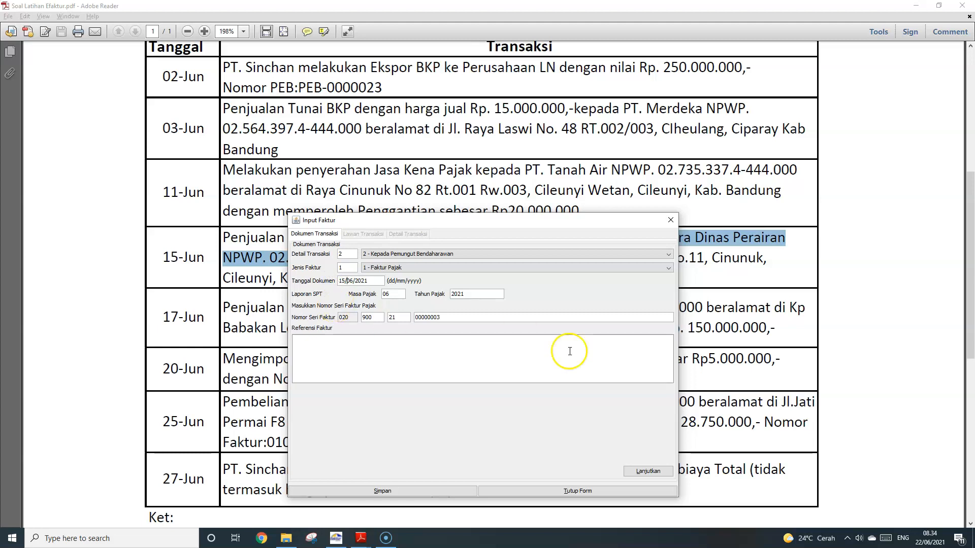
click(397, 294)
click(636, 472)
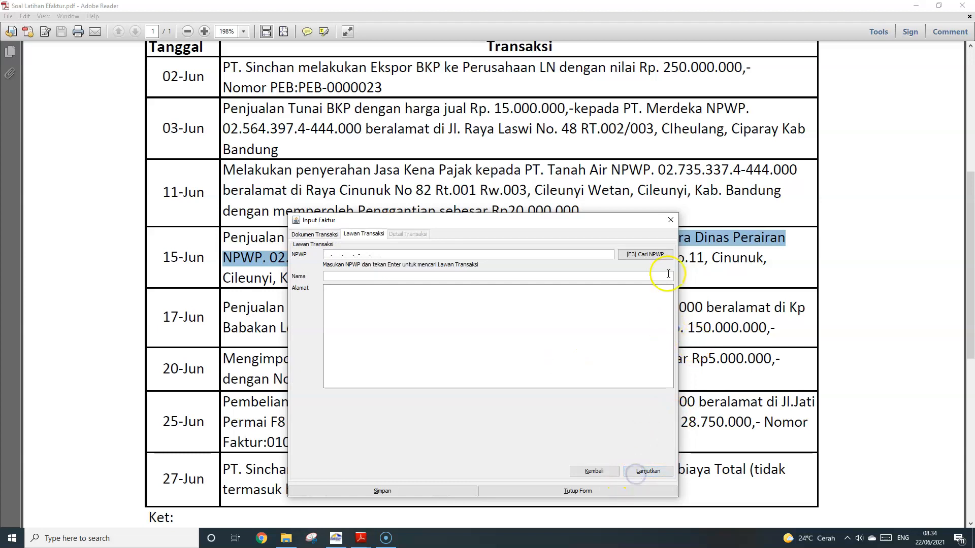
Fill the counterparty from the Bendahara Dinas Perairan NPWP record, then continue to transaction details
click(645, 254)
click(597, 204)
click(418, 261)
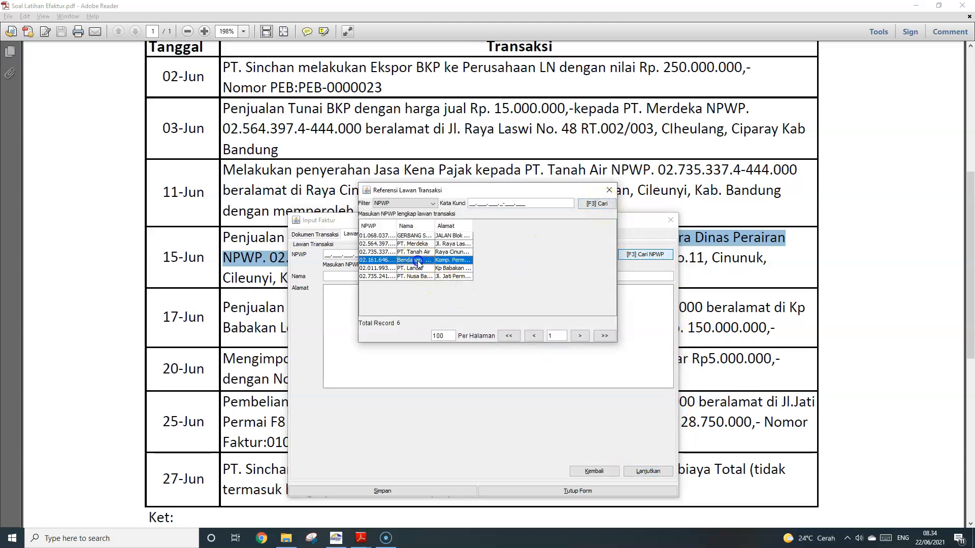
double_click(418, 261)
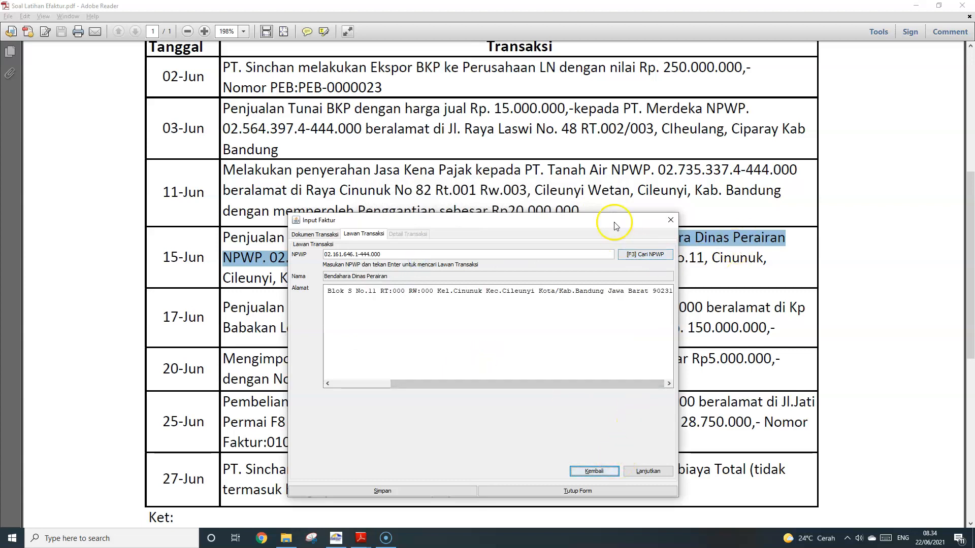
mouse_move(613, 220)
mouse_down()
mouse_move(612, 341)
mouse_move(613, 193)
mouse_move(609, 216)
mouse_up()
click(651, 467)
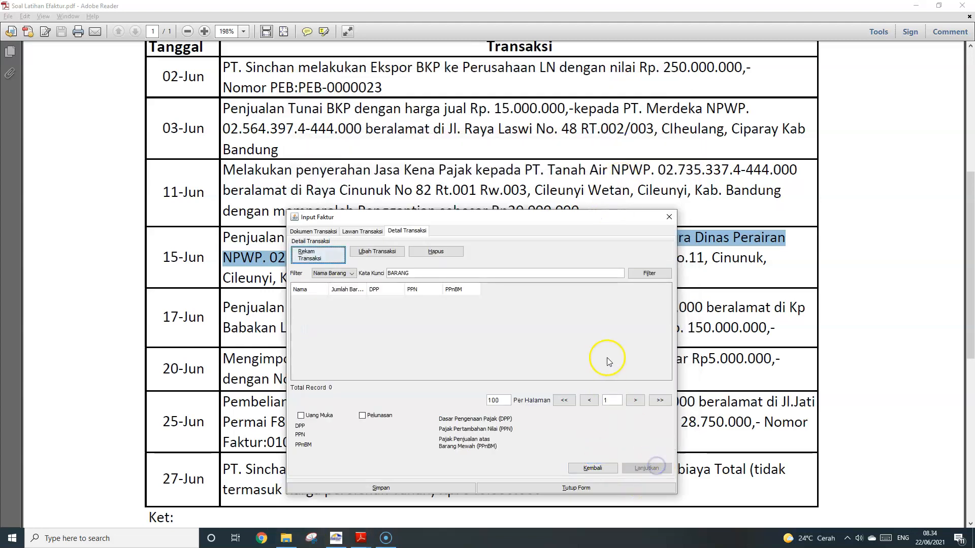
Add a BARANG B line with DPP 50.000.000 and PPN 5.000.000
click(326, 262)
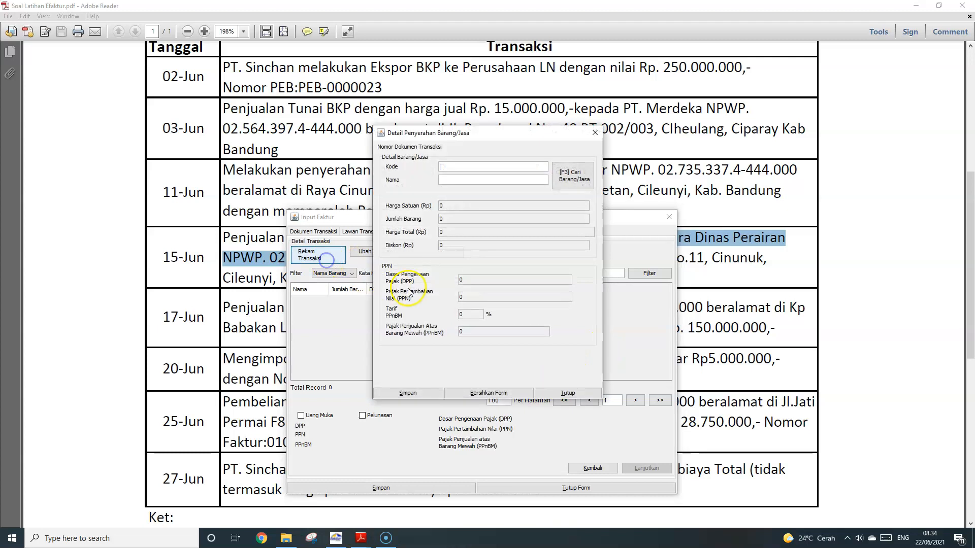
click(581, 176)
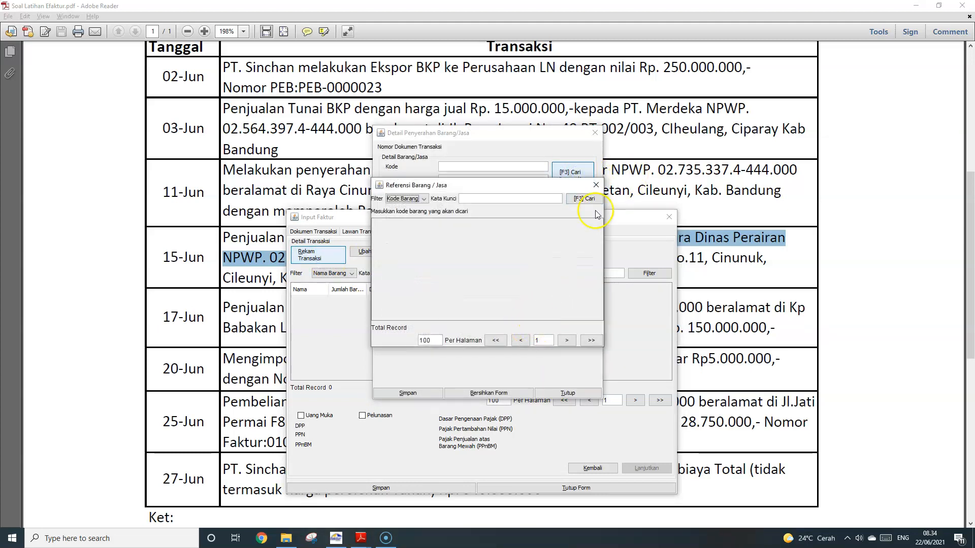
click(588, 199)
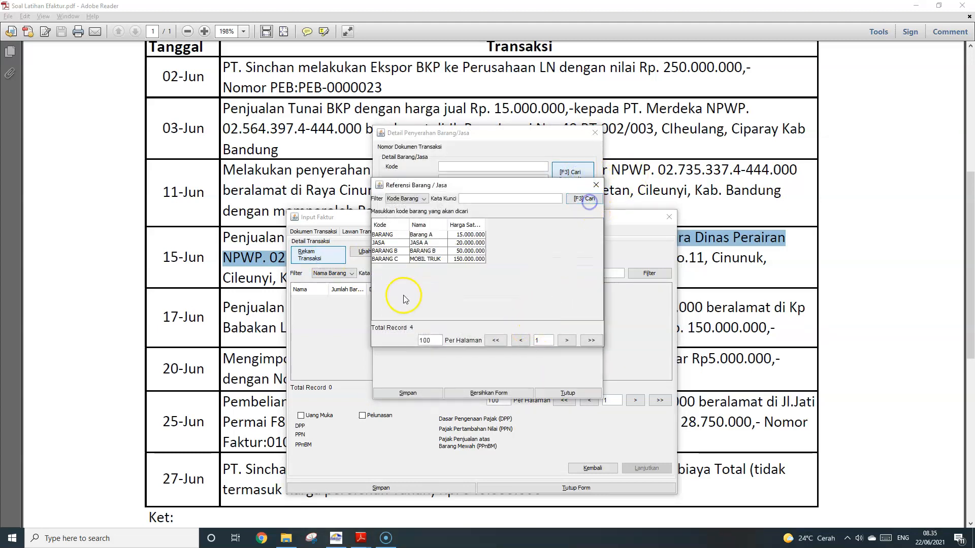
double_click(424, 251)
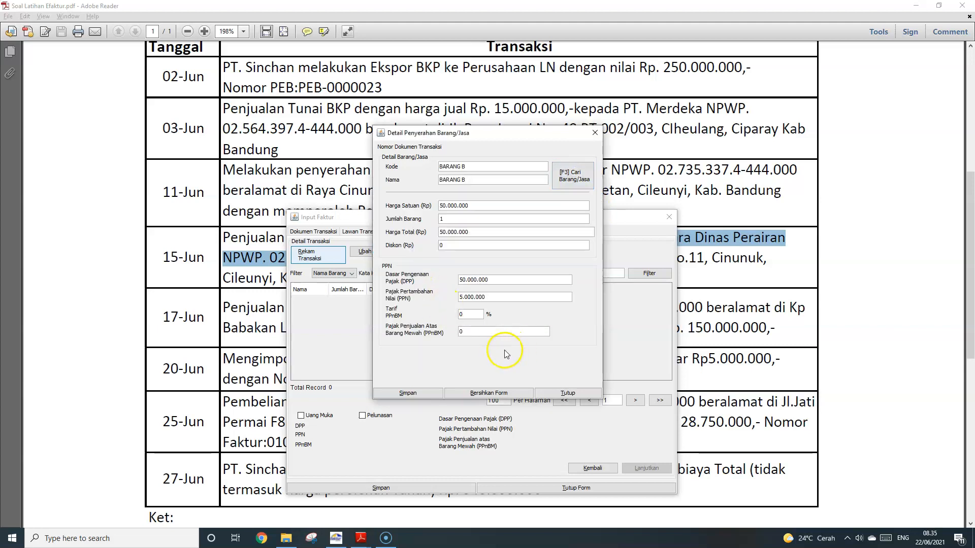
click(421, 393)
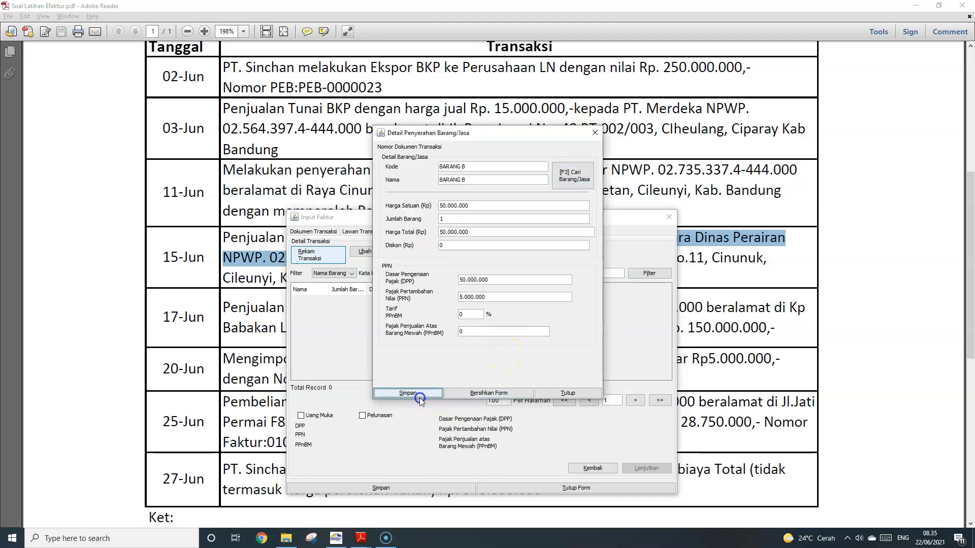
click(517, 279)
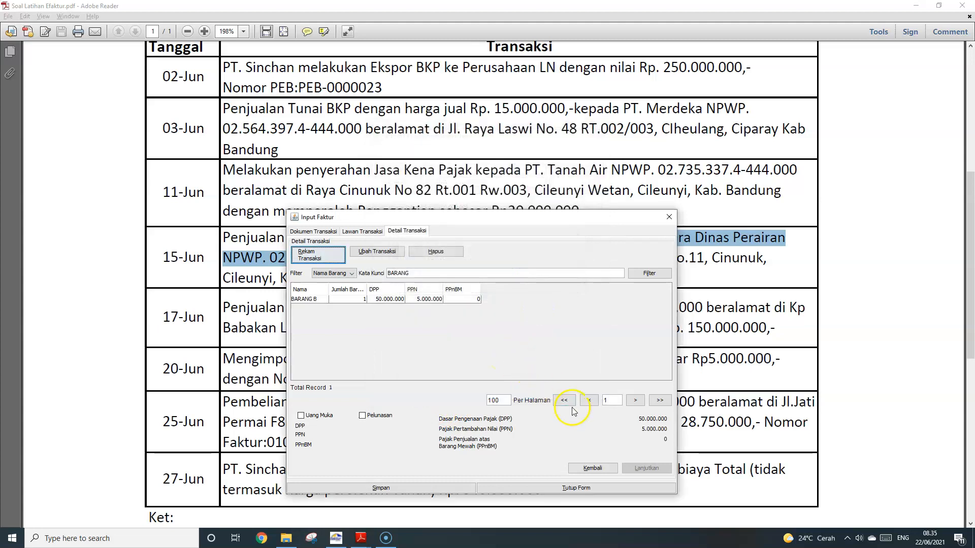
Save the Bendahara Dinas Perairan invoice and start a new blank one
click(399, 489)
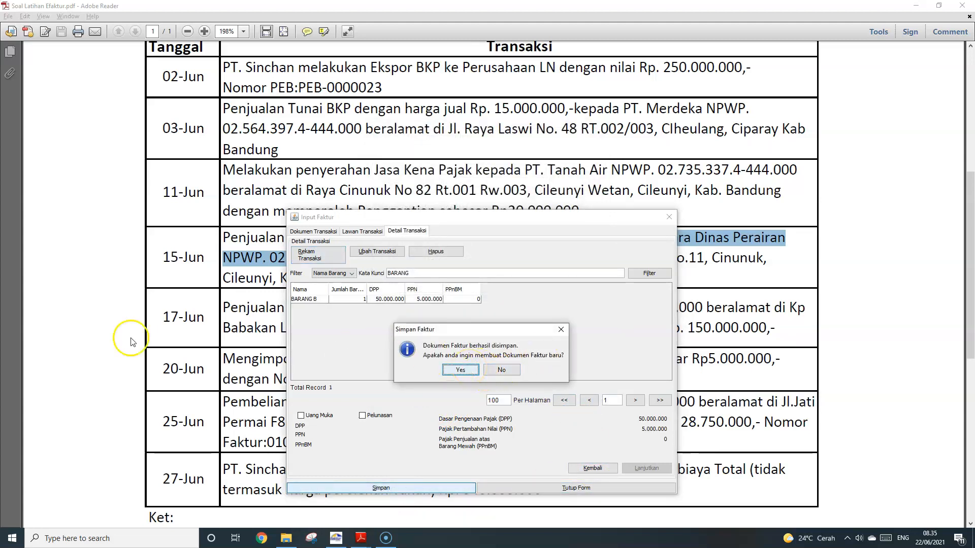
scroll(111, 281, down, 5)
scroll(462, 175, down, 1)
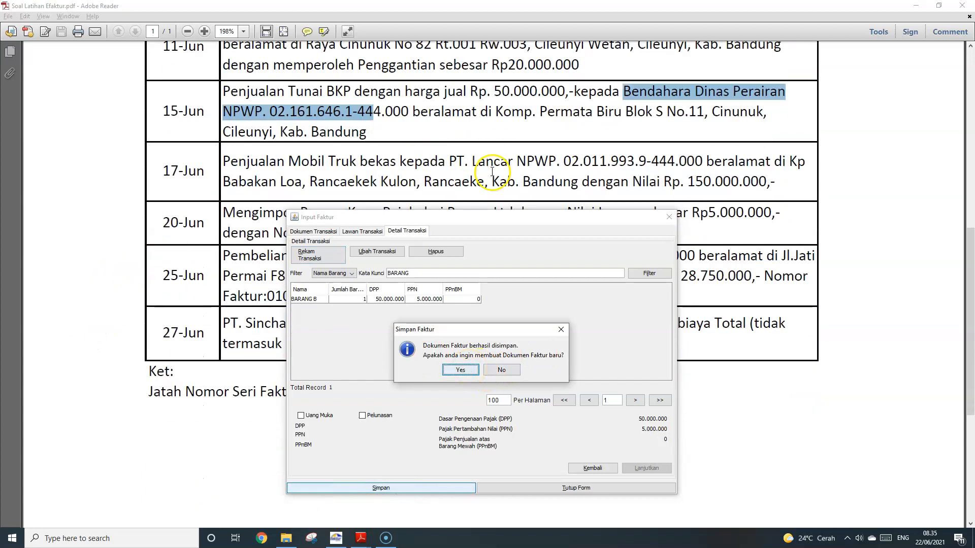
click(460, 369)
Review the 17-Jun row: used truck sale (Penjualan Mobil Truk bekas) to PT. Lancar at 150.000.000
click(503, 169)
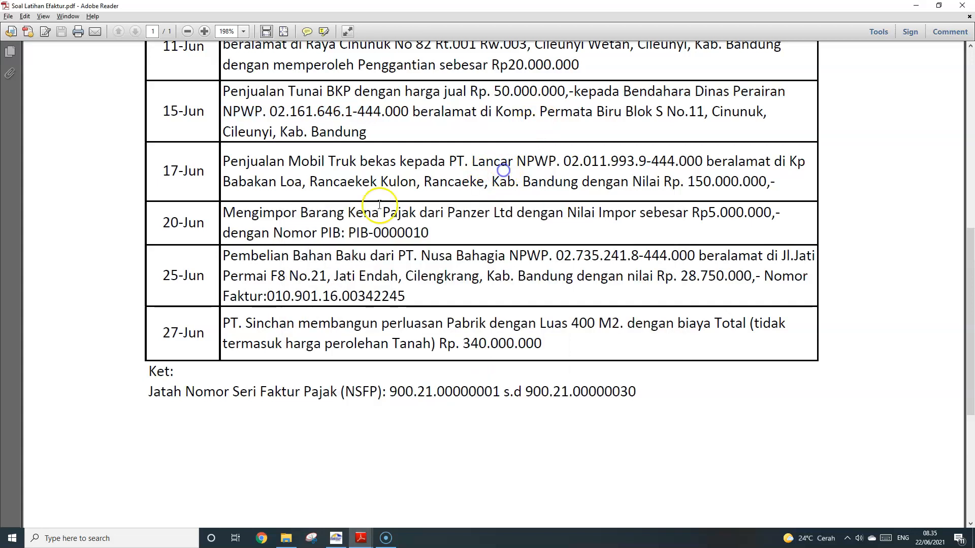
drag(172, 171, 315, 177)
click(312, 177)
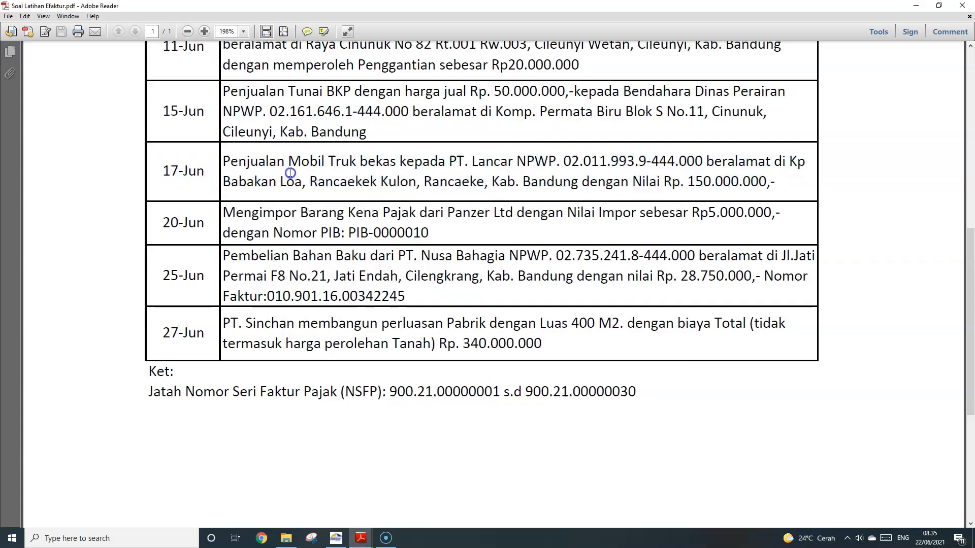
drag(223, 162, 448, 168)
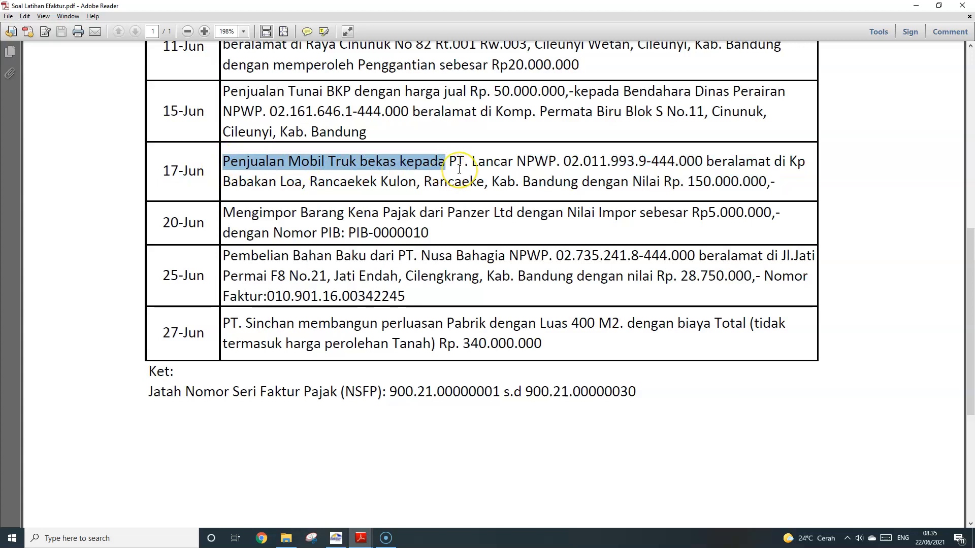
scroll(447, 168, up, 1)
click(479, 192)
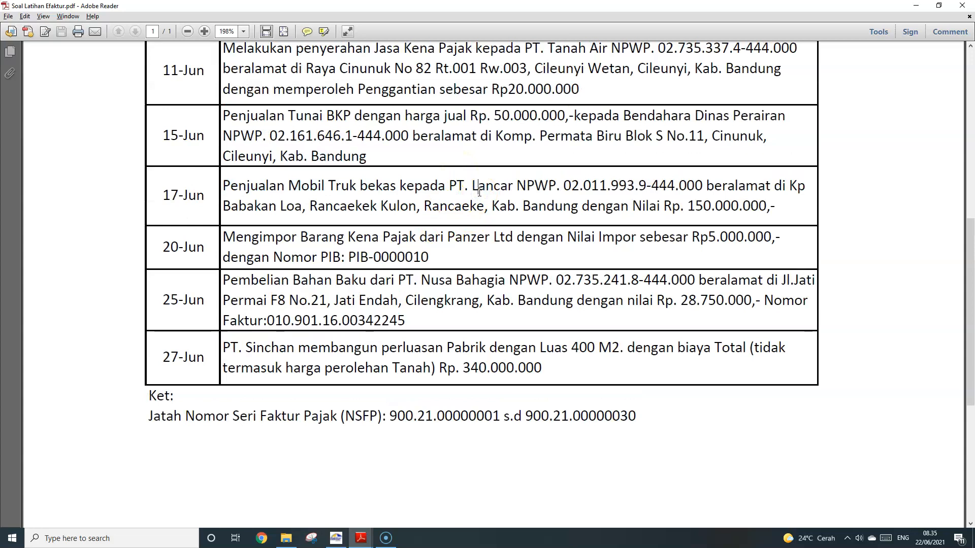
double_click(457, 187)
drag(228, 186, 399, 185)
click(399, 186)
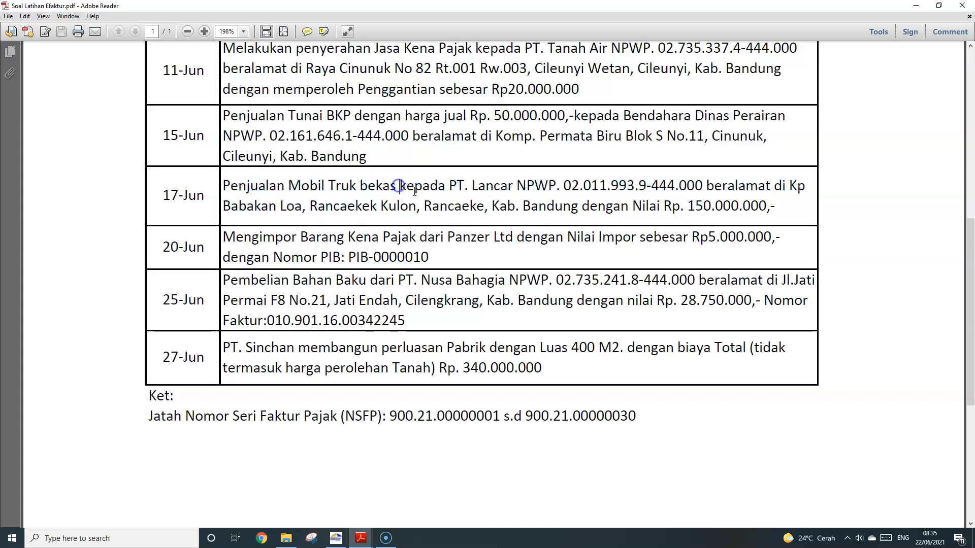
click(420, 201)
click(368, 539)
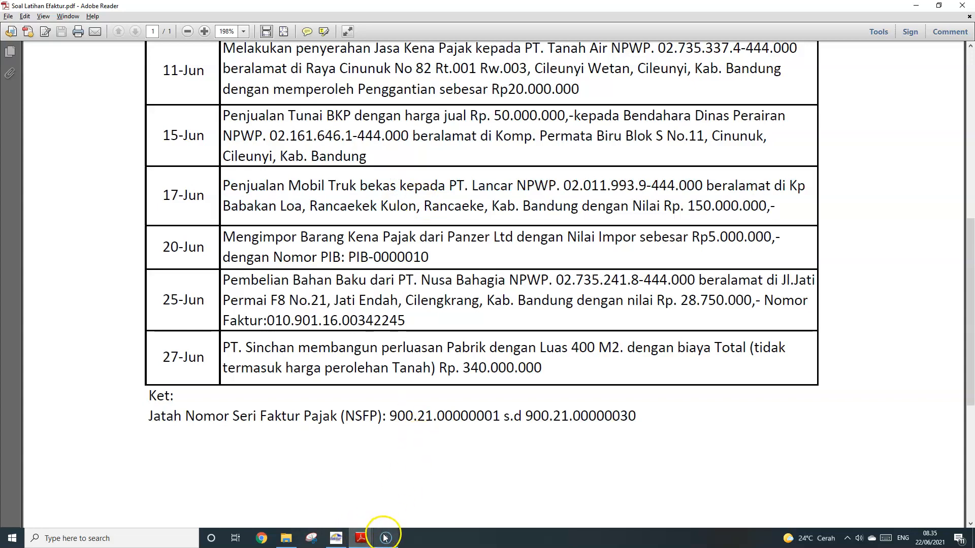
Switch to the Arti Kode dan Nomor Seri Faktur Pajak guide and scroll to page 3's Kode 04 section
click(428, 505)
click(523, 280)
scroll(523, 280, down, 10)
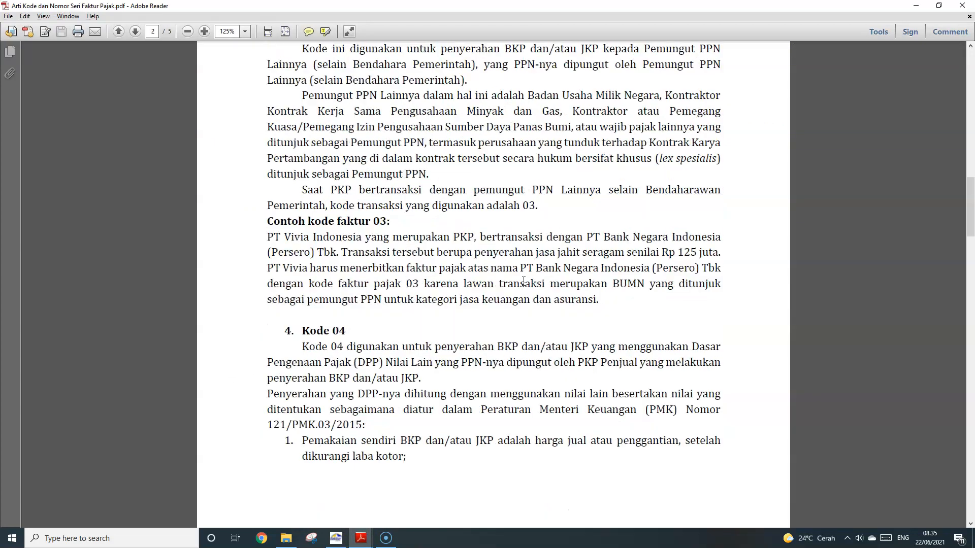
scroll(523, 280, down, 5)
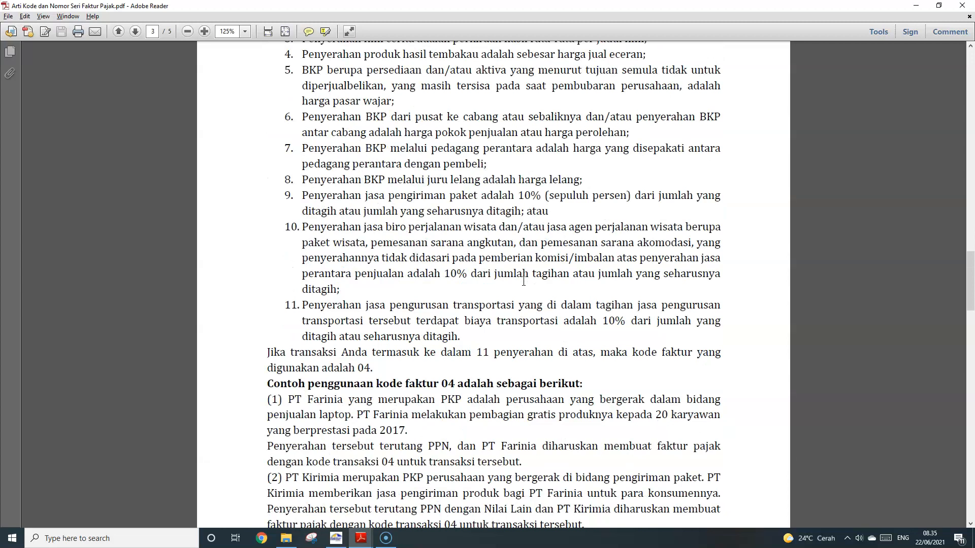
scroll(524, 280, down, 1)
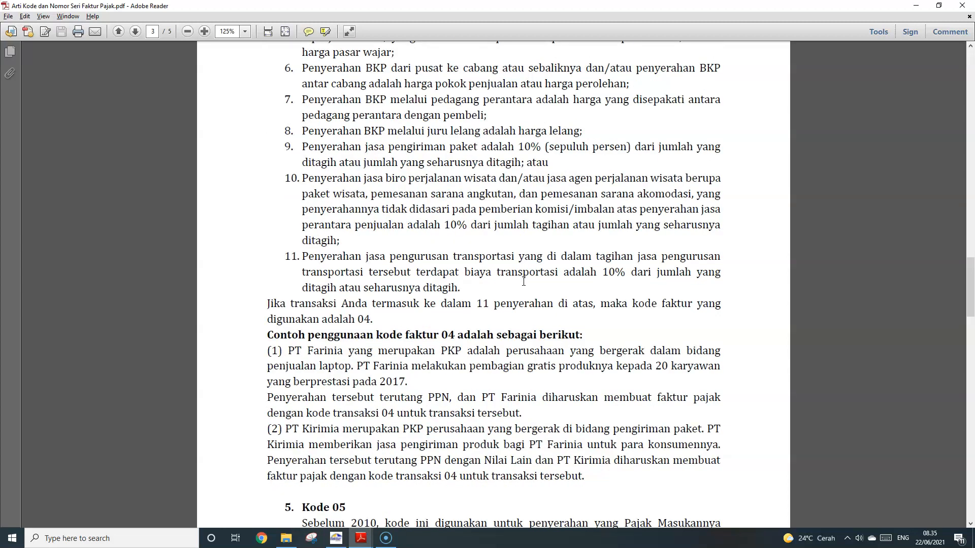
scroll(524, 281, down, 8)
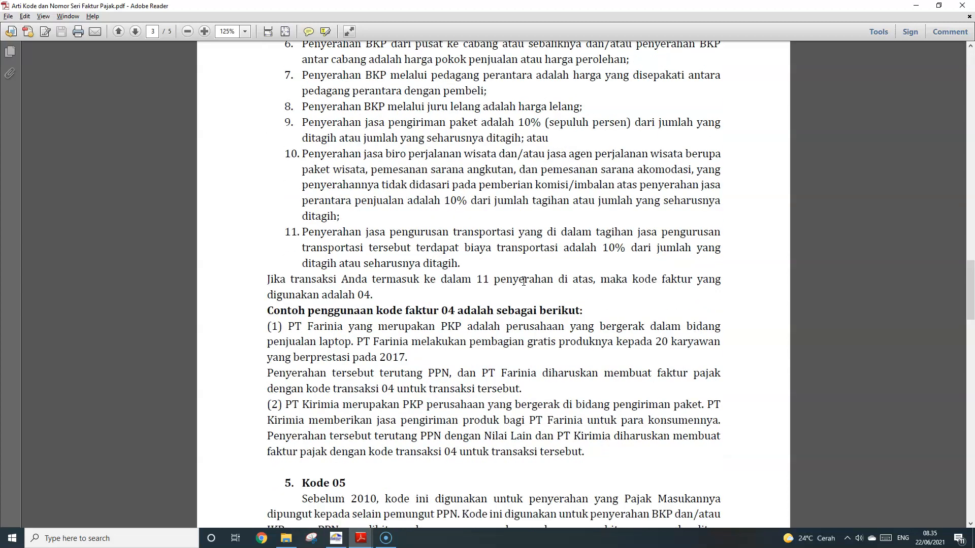
scroll(525, 286, down, 8)
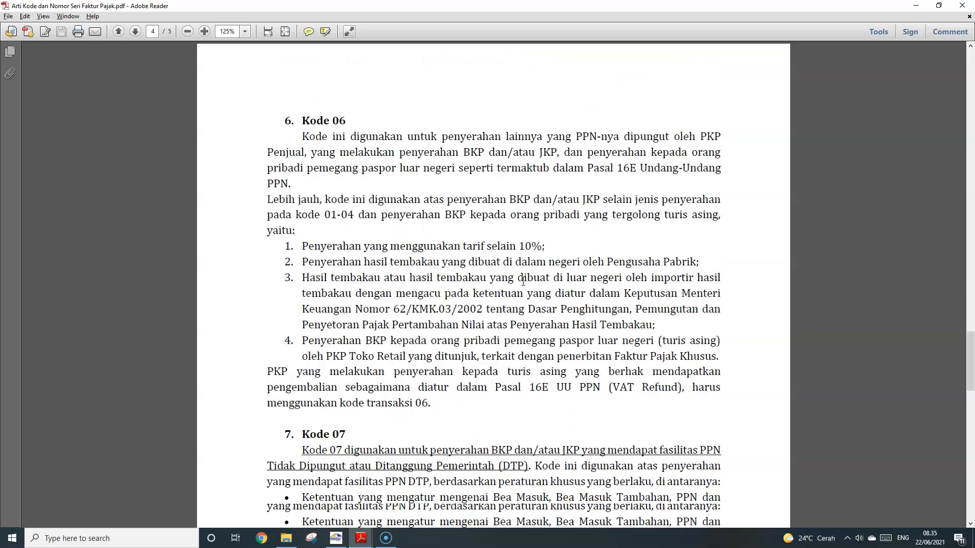
scroll(525, 286, down, 2)
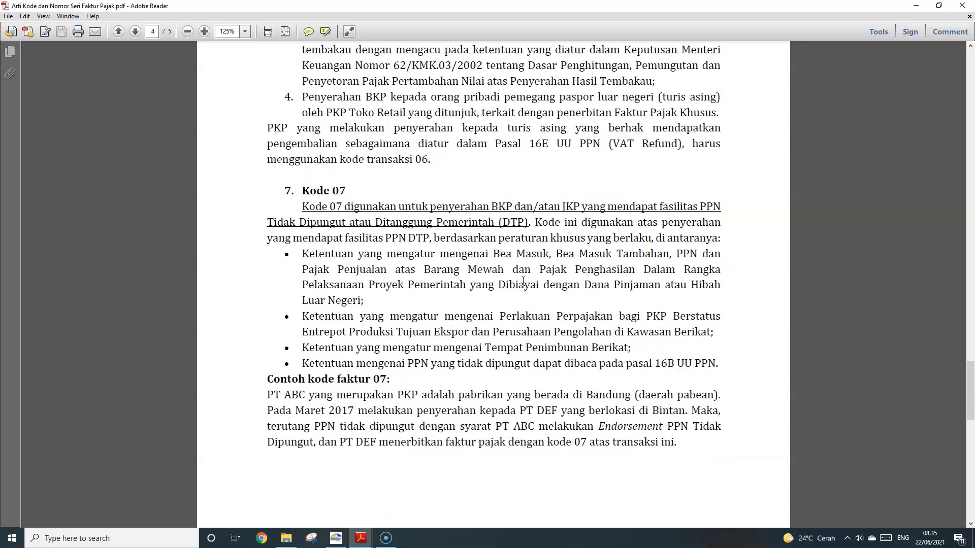
scroll(523, 280, up, 15)
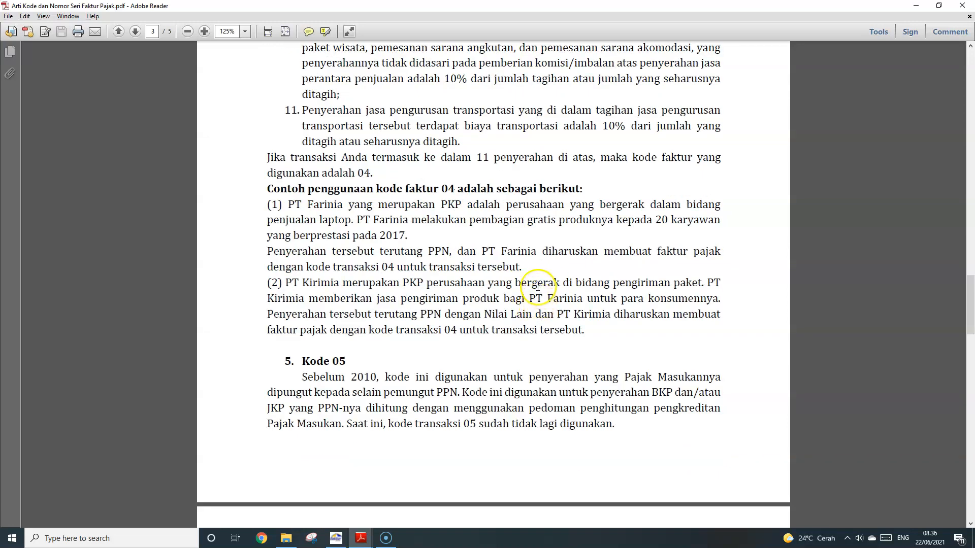
scroll(537, 289, up, 1)
Highlight the Kode 04 usage examples, including the line '04 untuk transaksi tersebut.'
drag(288, 253, 586, 378)
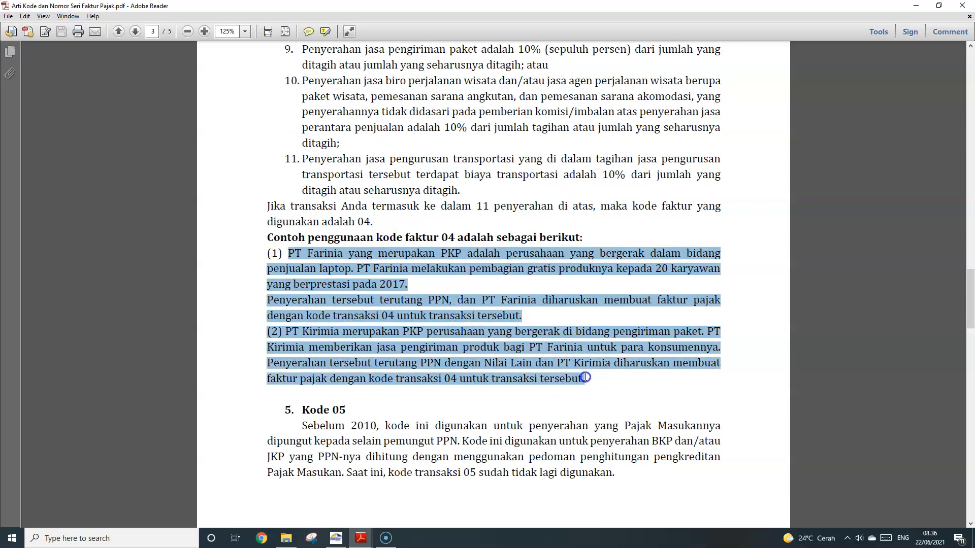
click(585, 378)
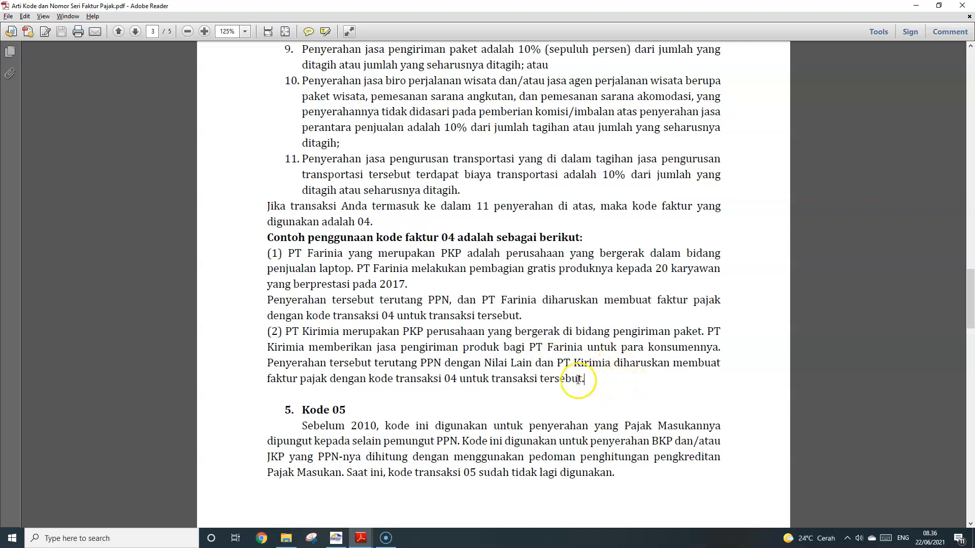
drag(584, 379, 448, 380)
click(449, 381)
Back in e-Faktur, set the new invoice's Detail Transaksi to 4 - DPP Nilai Lain
key(alt+Tab)
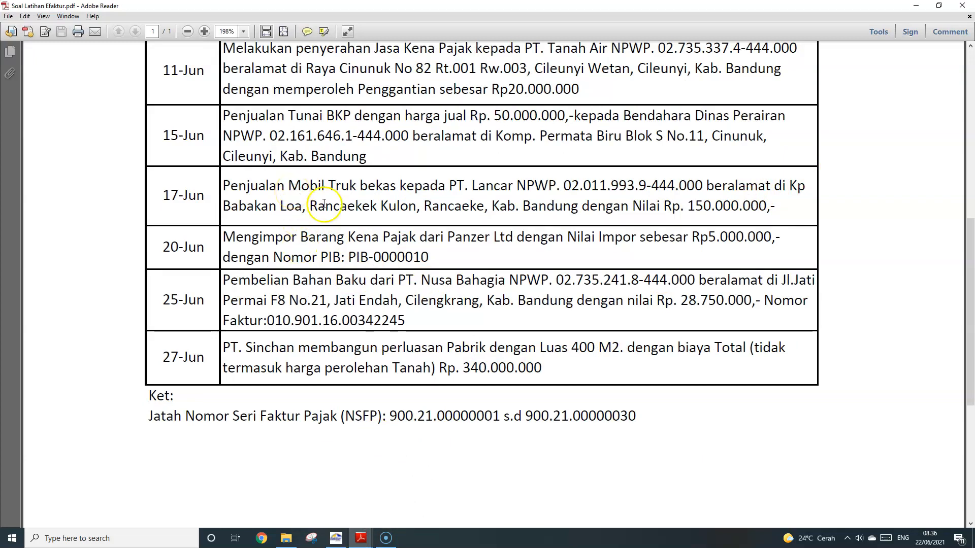
click(336, 539)
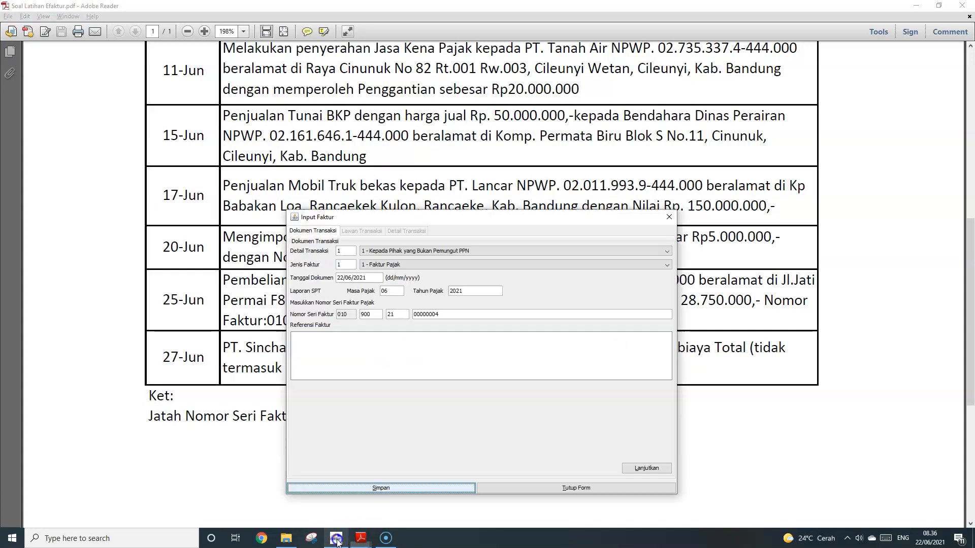
click(400, 251)
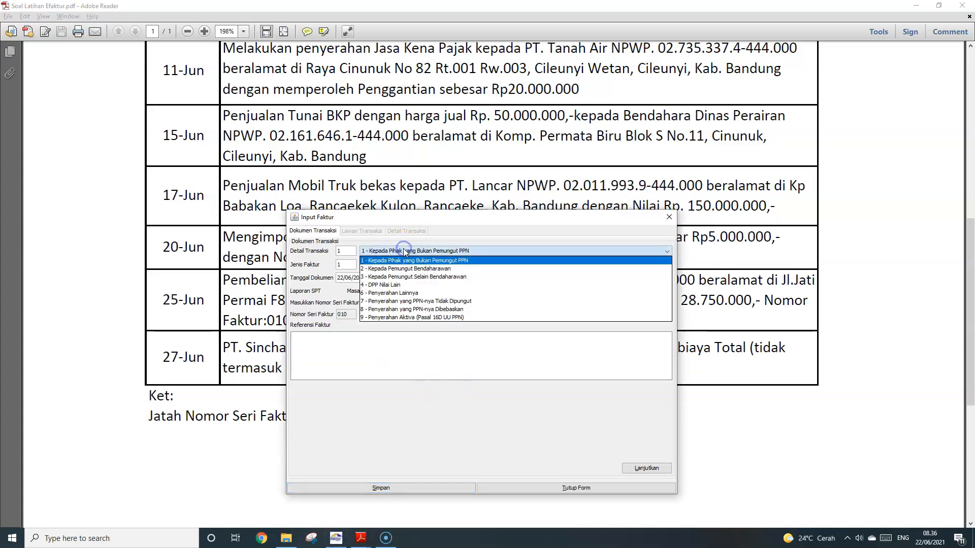
click(403, 285)
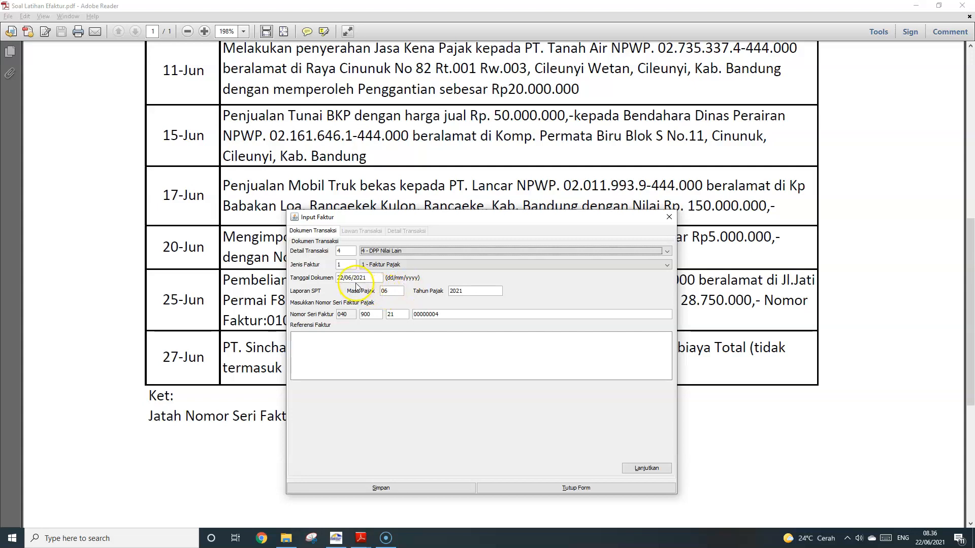
click(336, 280)
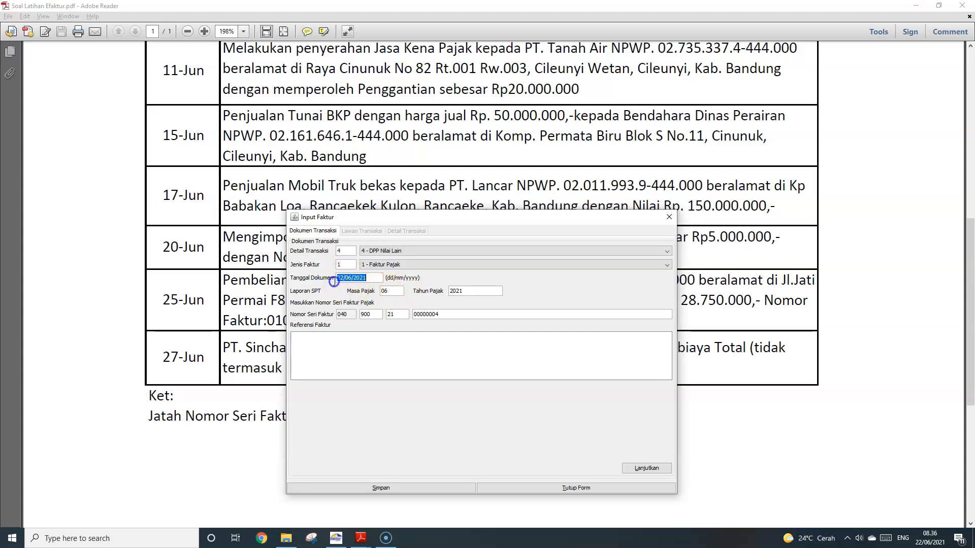
click(346, 279)
click(661, 472)
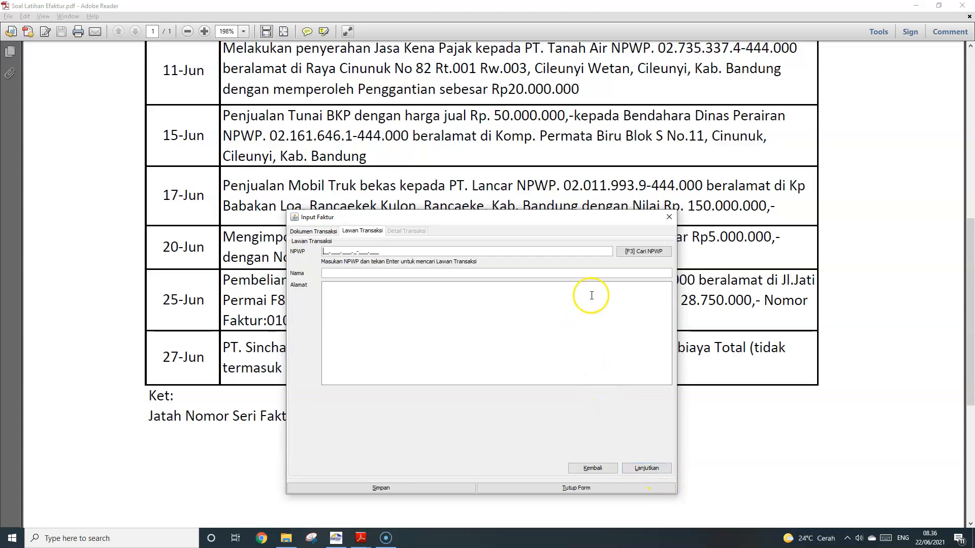
Pick PT. Lancar as the buyer through the NPWP search and start a new item line
click(641, 252)
click(596, 203)
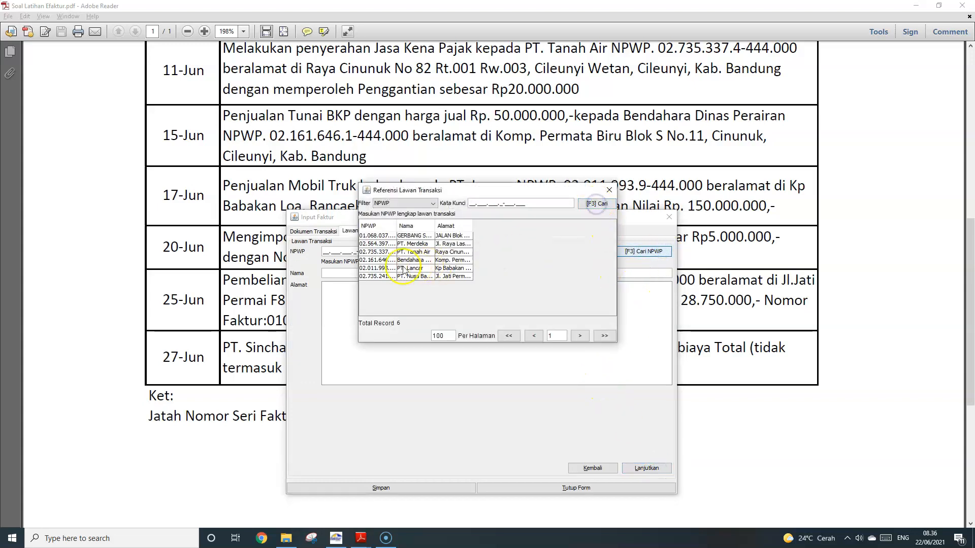
double_click(441, 268)
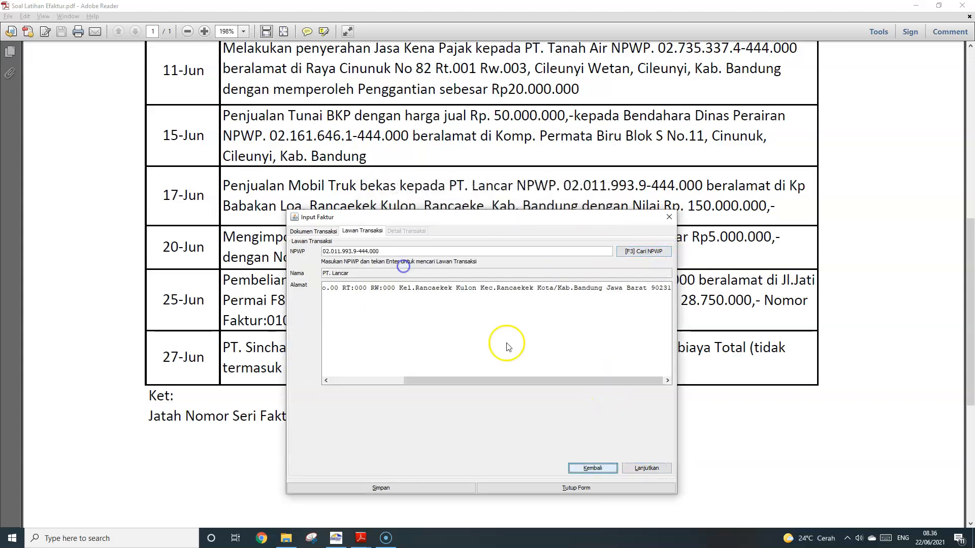
click(665, 471)
click(307, 259)
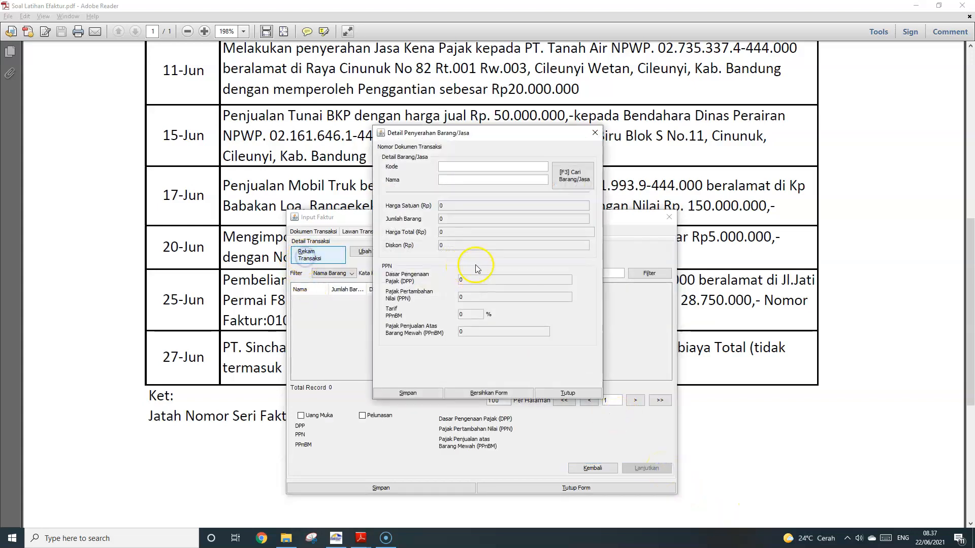
Add MOBIL TRUK as the item and save the invoice with DPP 150.000.000 and PPN 15.000.000
click(571, 184)
click(583, 198)
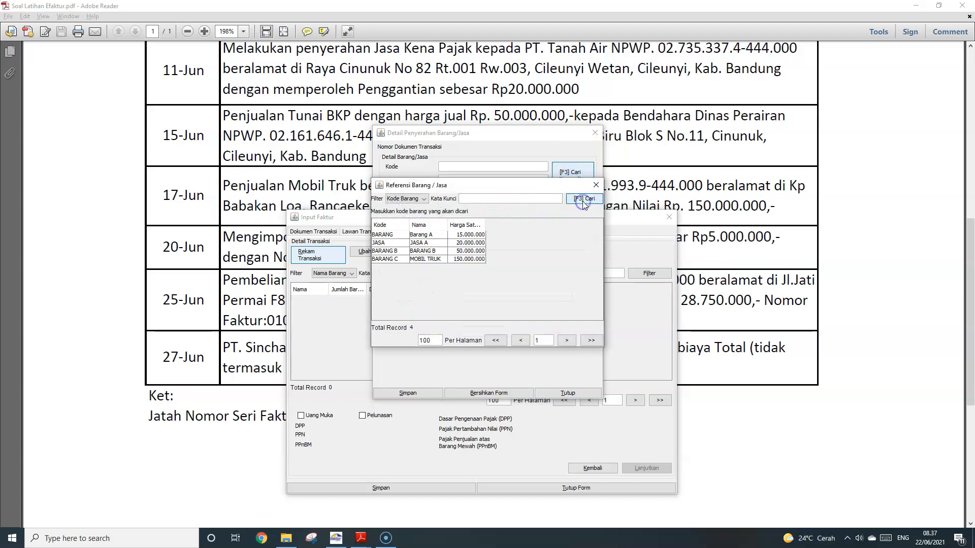
double_click(456, 260)
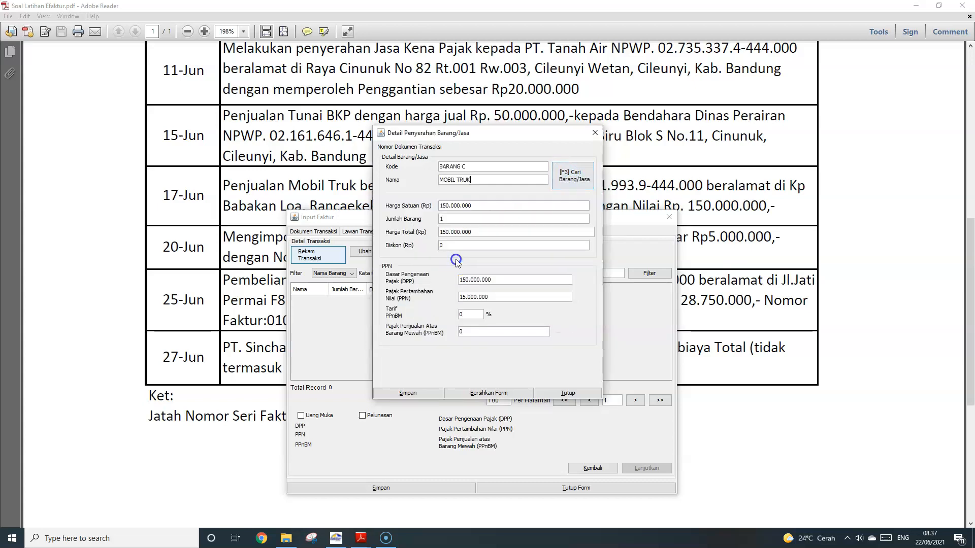
click(427, 394)
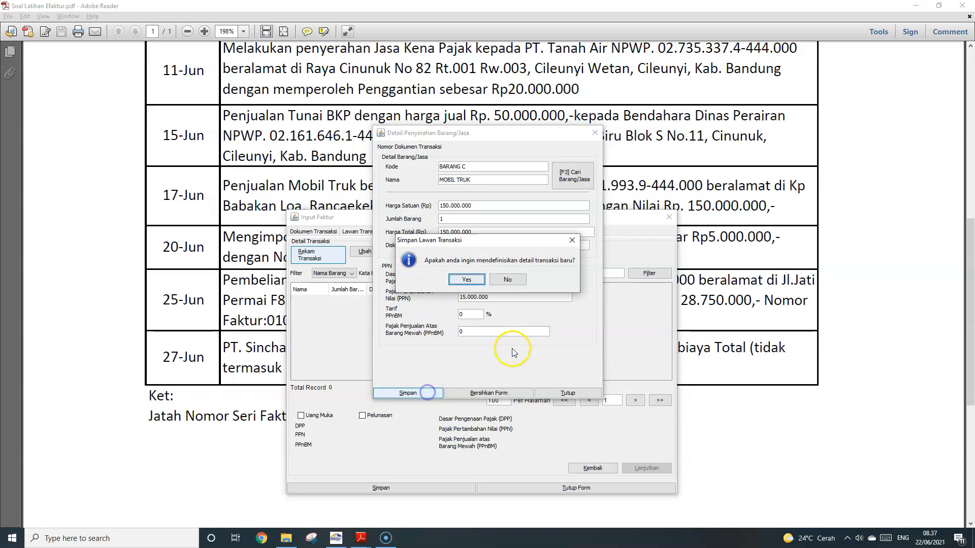
click(507, 282)
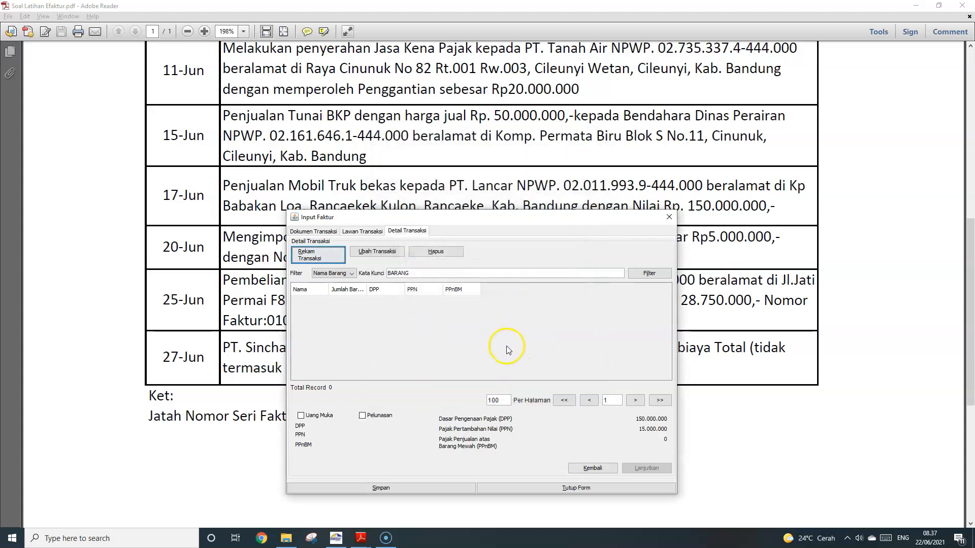
click(399, 489)
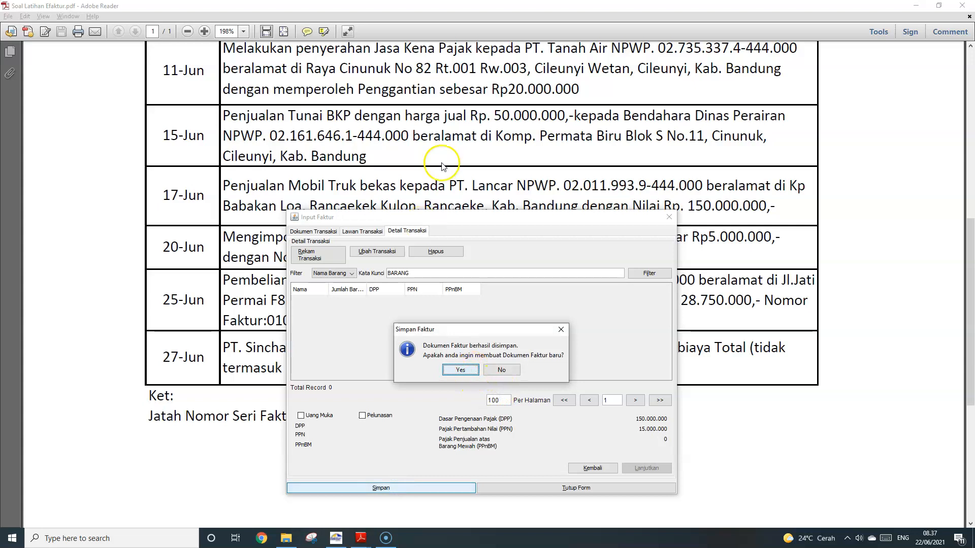
Scroll the exercise PDF down to the 25-Jun purchase entry, then return to e-Faktur
scroll(447, 167, down, 3)
scroll(462, 171, down, 1)
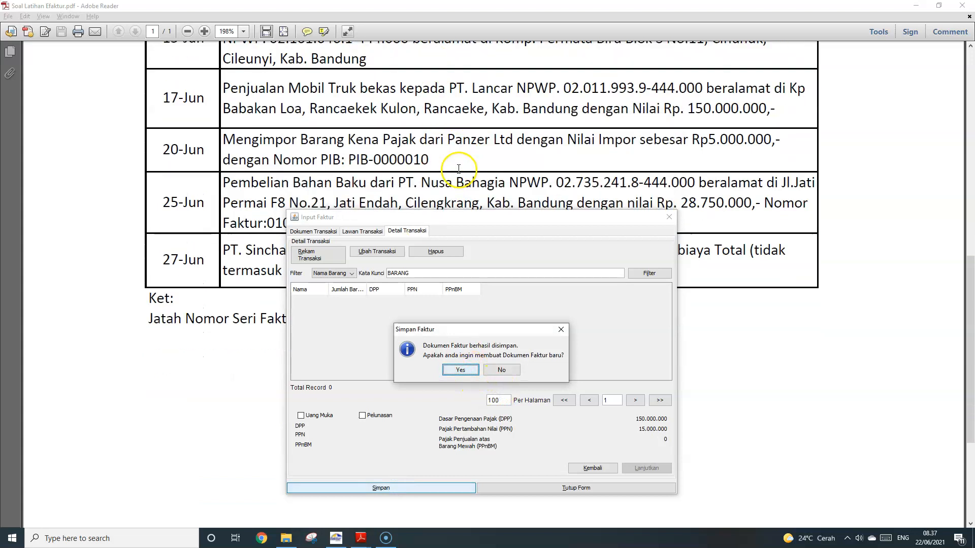
scroll(456, 167, down, 1)
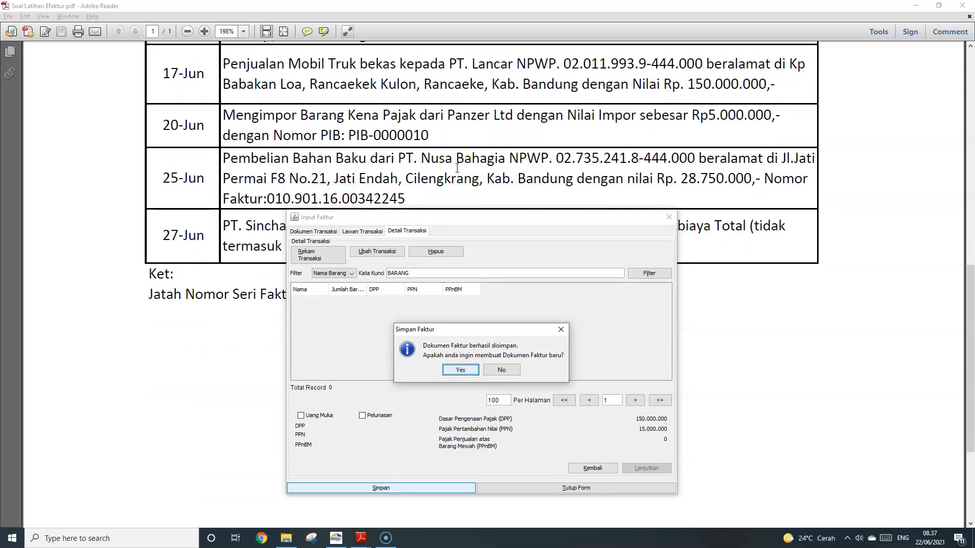
scroll(457, 168, down, 1)
drag(405, 174, 256, 142)
click(337, 142)
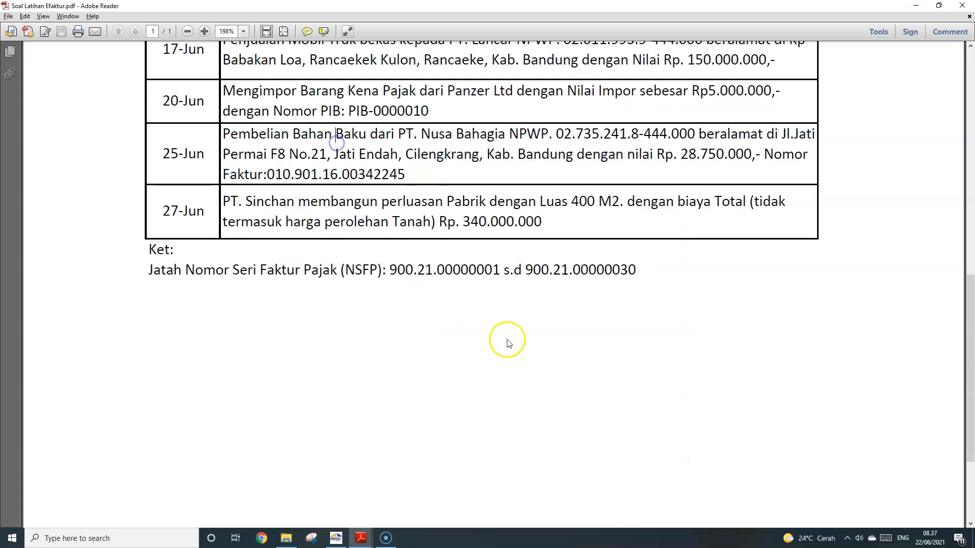
click(345, 543)
Decline another new invoice, widen the Nama column, and maximize the Daftar Faktur Pajak Keluaran list
click(499, 370)
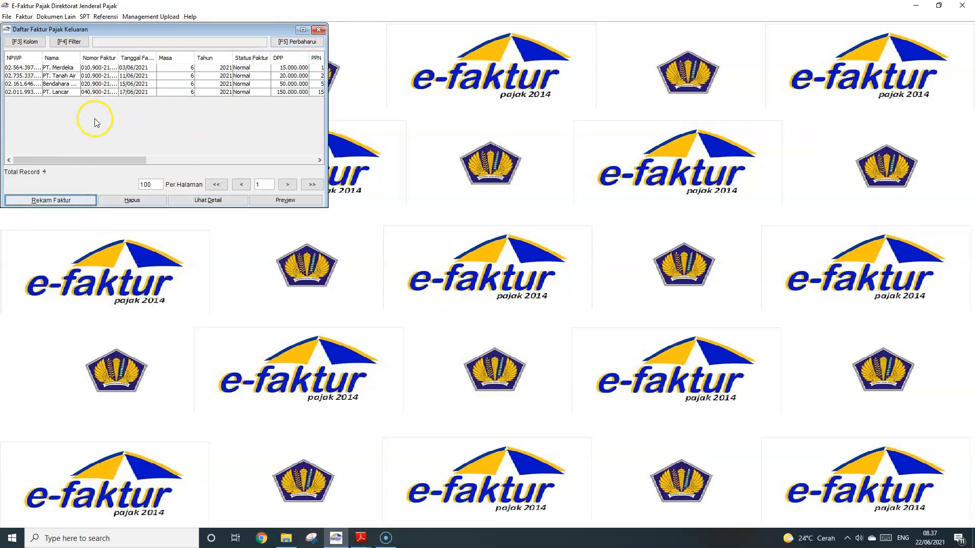
drag(124, 160, 102, 163)
drag(80, 57, 128, 59)
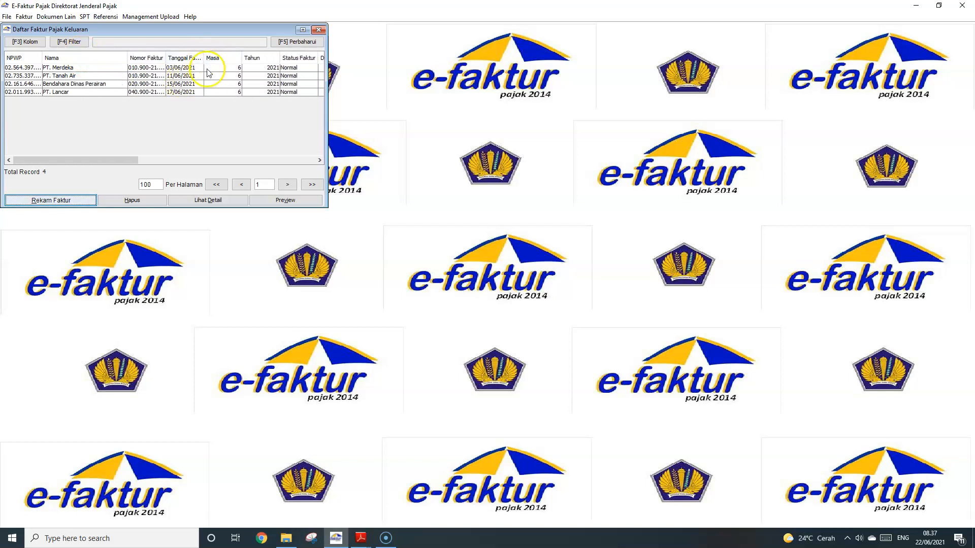
click(303, 30)
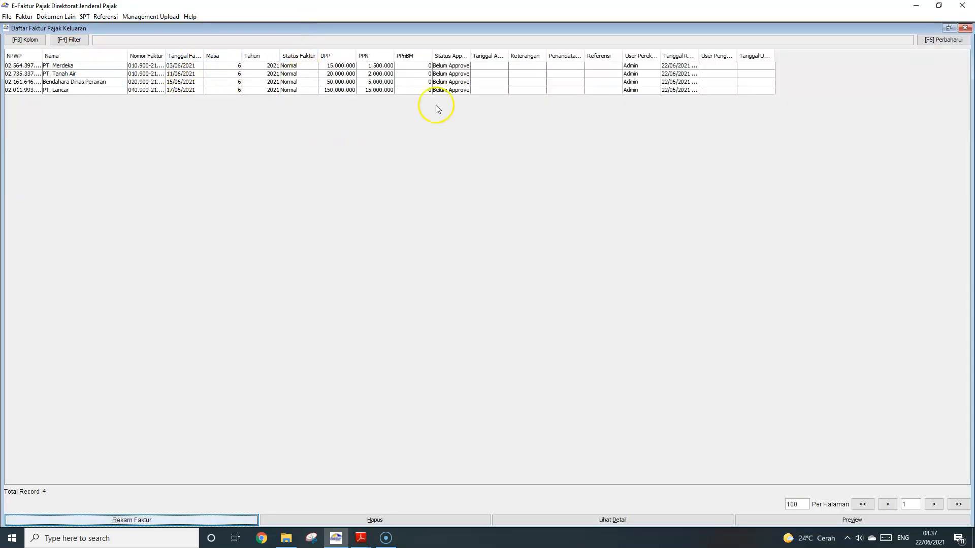
Widen the Status Approval and PPN columns and select all four output invoices
drag(470, 59, 518, 66)
mouse_move(394, 59)
mouse_down()
mouse_move(412, 61)
mouse_move(370, 53)
mouse_move(379, 52)
mouse_up()
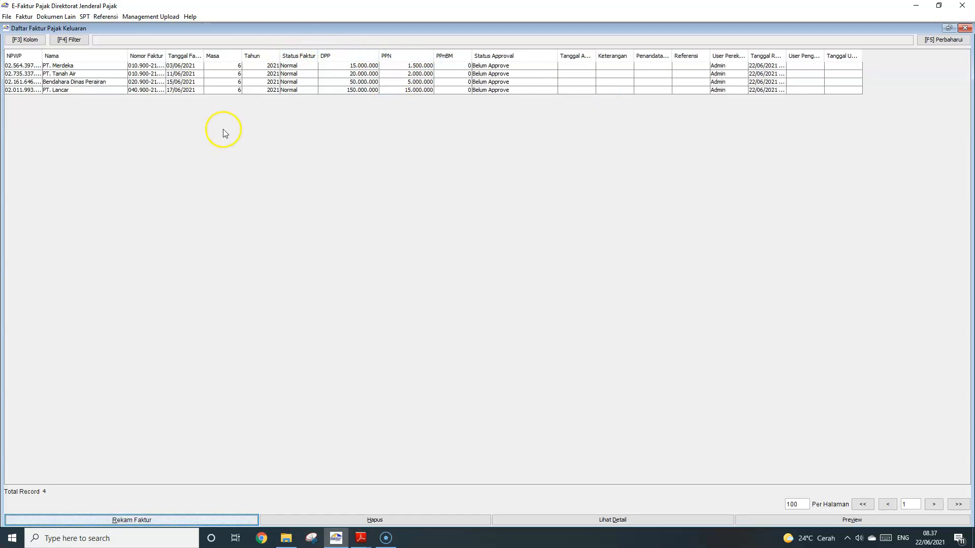
click(110, 65)
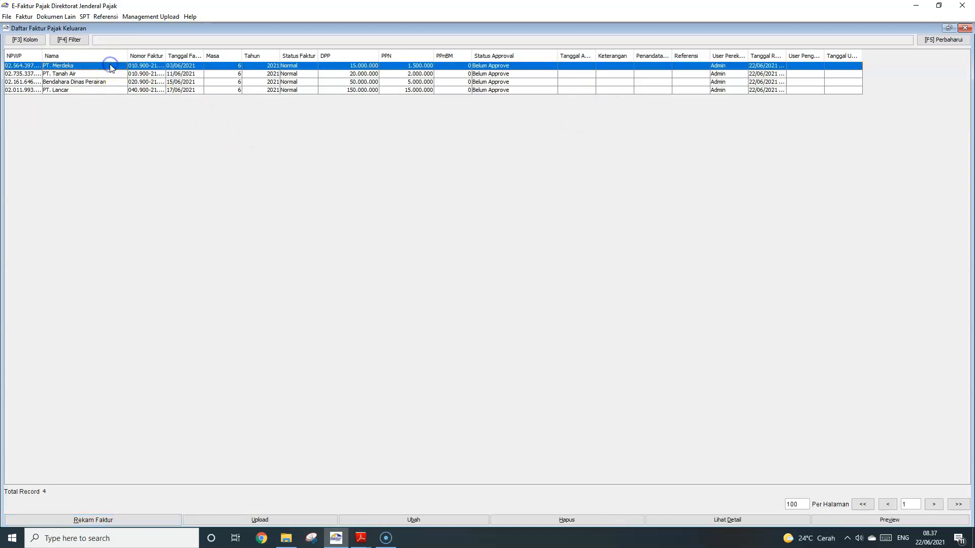
shift+click(116, 90)
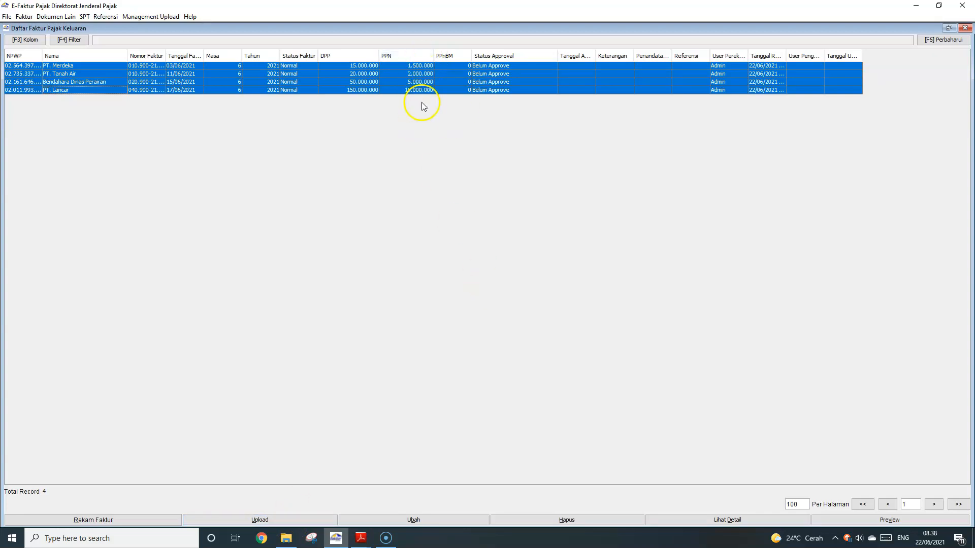
click(361, 538)
click(333, 503)
scroll(437, 356, up, 5)
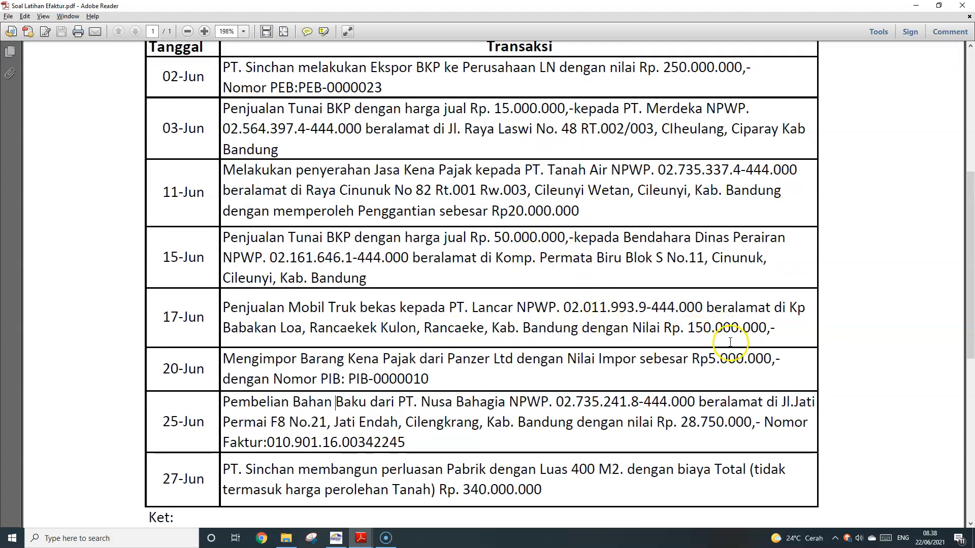
key(alt+Tab)
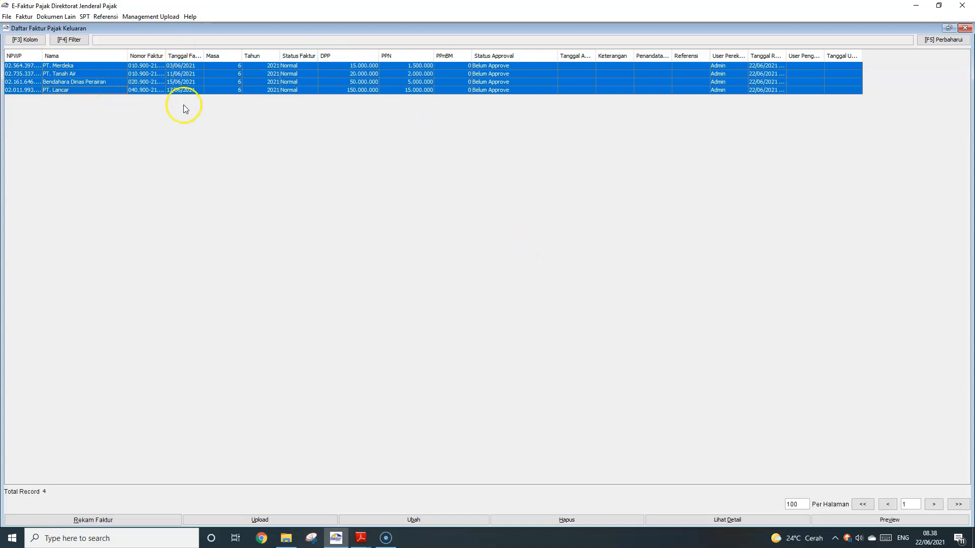
click(150, 91)
click(149, 82)
click(148, 74)
click(148, 66)
click(148, 75)
click(148, 83)
click(150, 90)
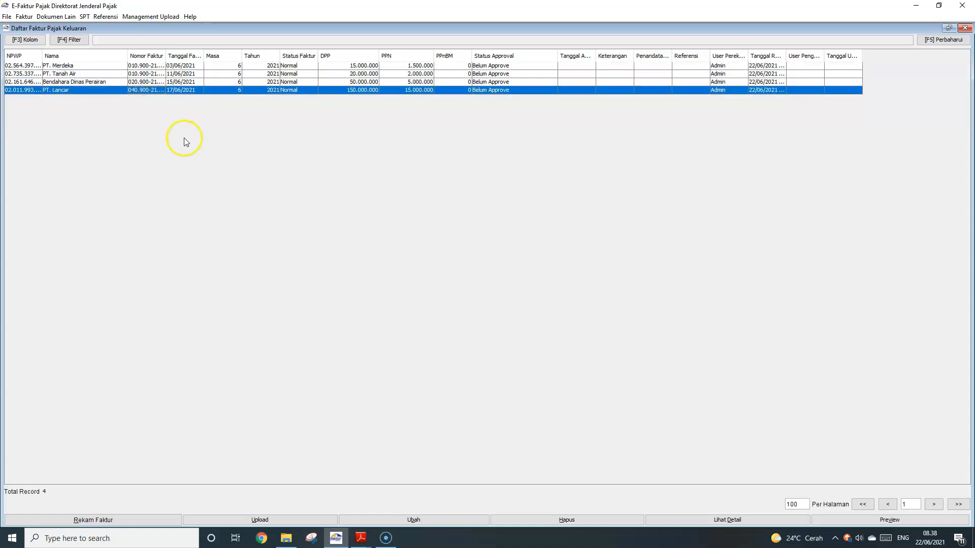
shift+click(184, 66)
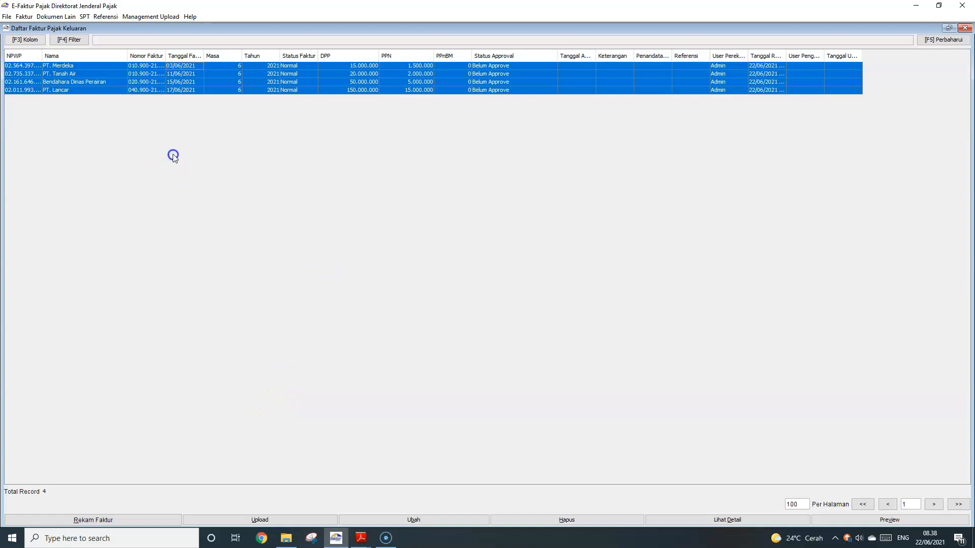
click(131, 82)
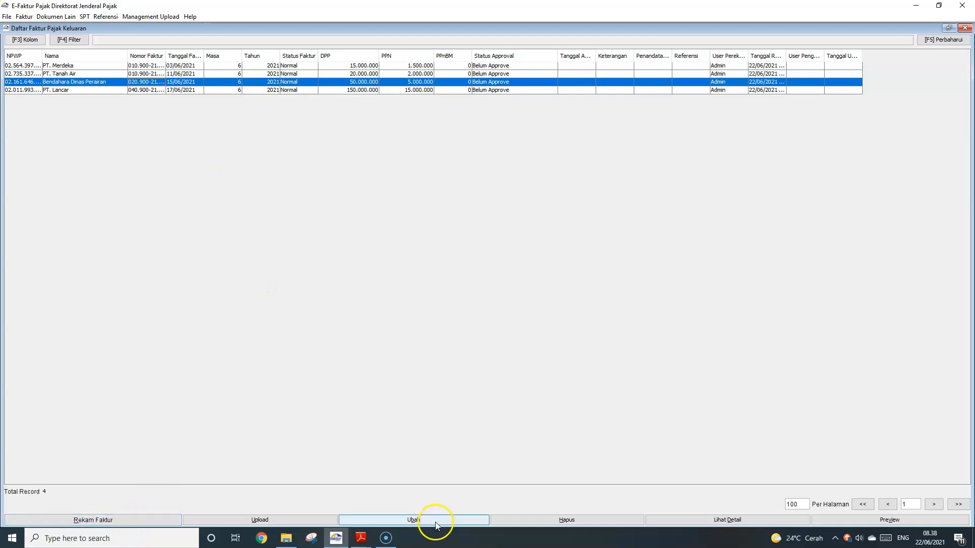
click(419, 520)
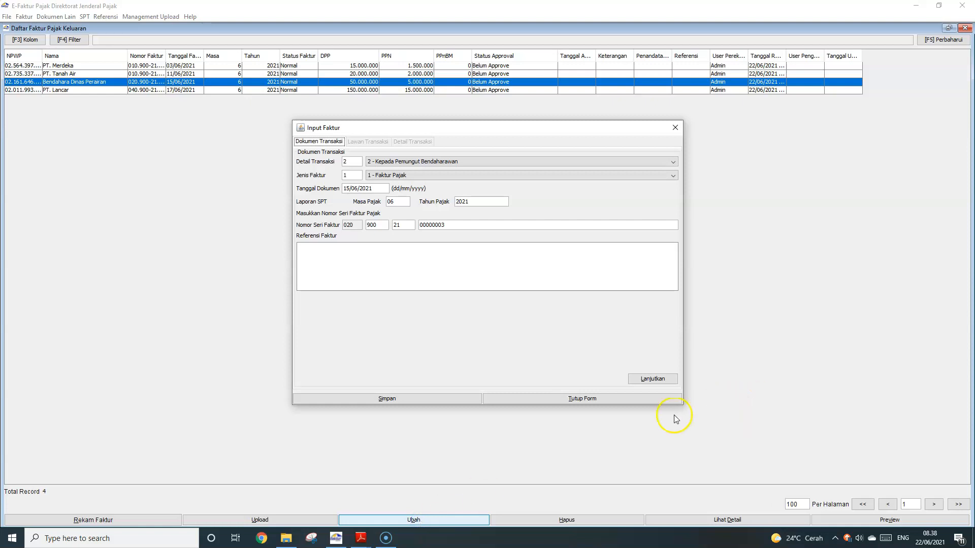
click(675, 128)
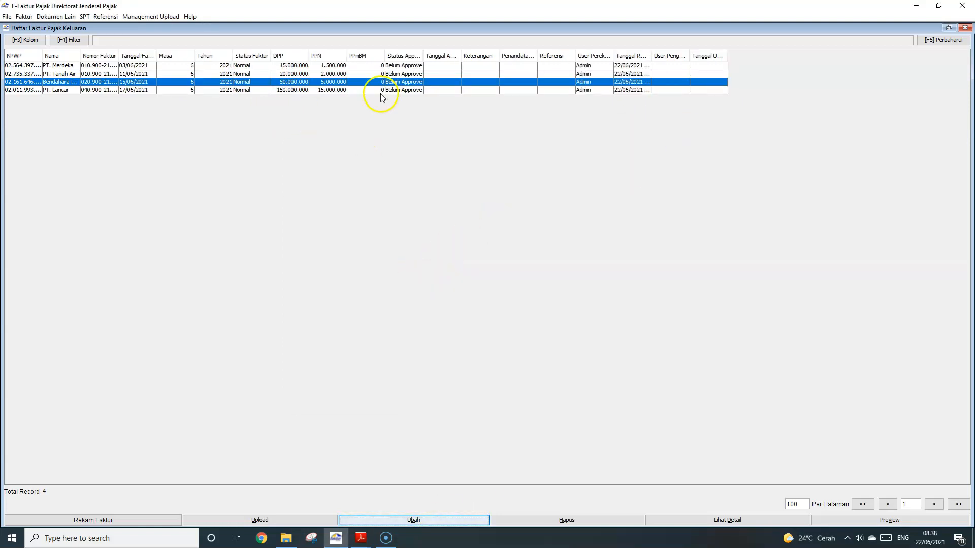
click(347, 67)
shift+click(349, 90)
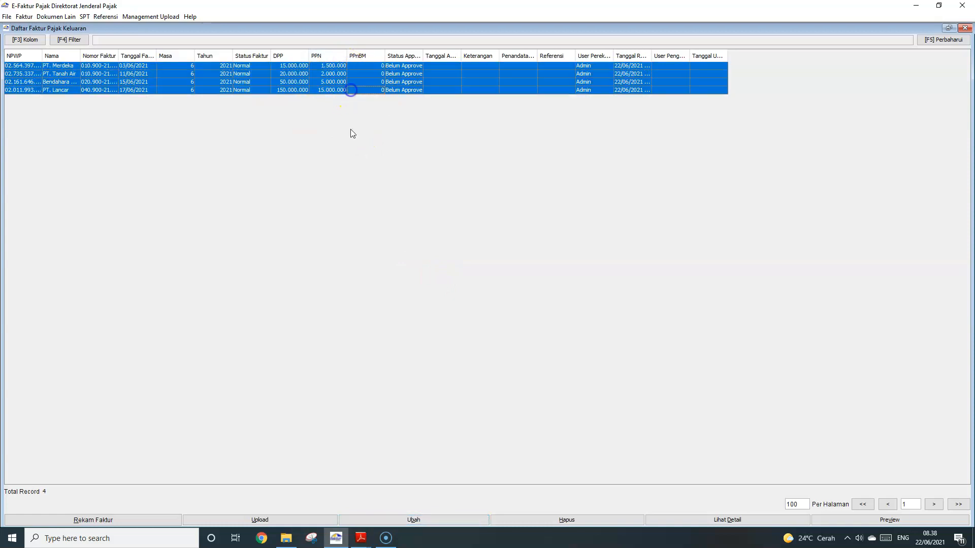
Upload the four selected invoices, confirm, and widen Status Approval to show Approval Sukses
click(250, 521)
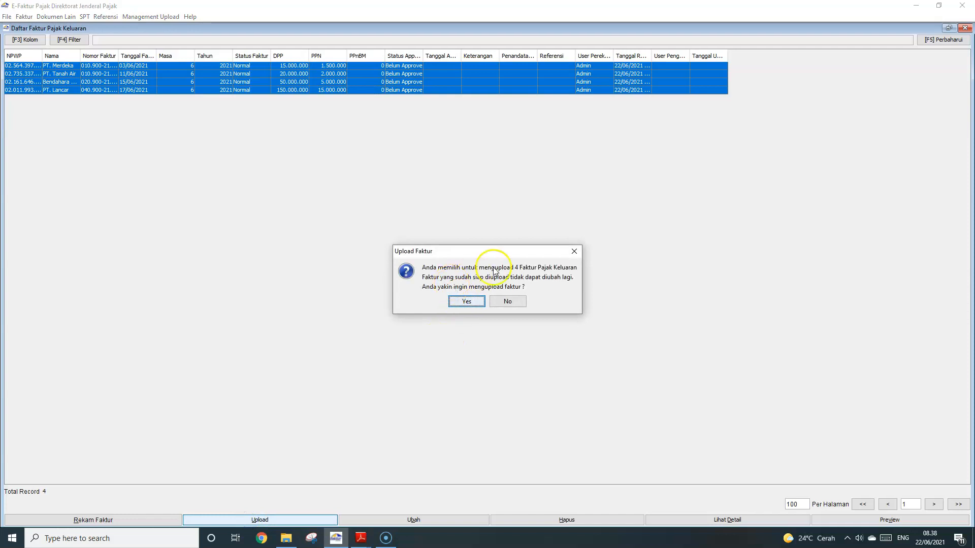
click(477, 302)
click(495, 299)
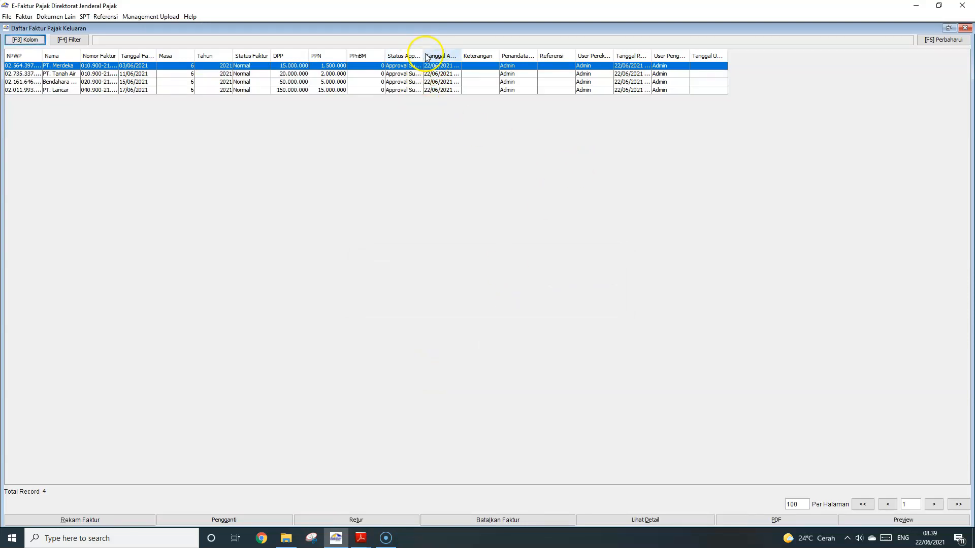
drag(423, 54, 479, 54)
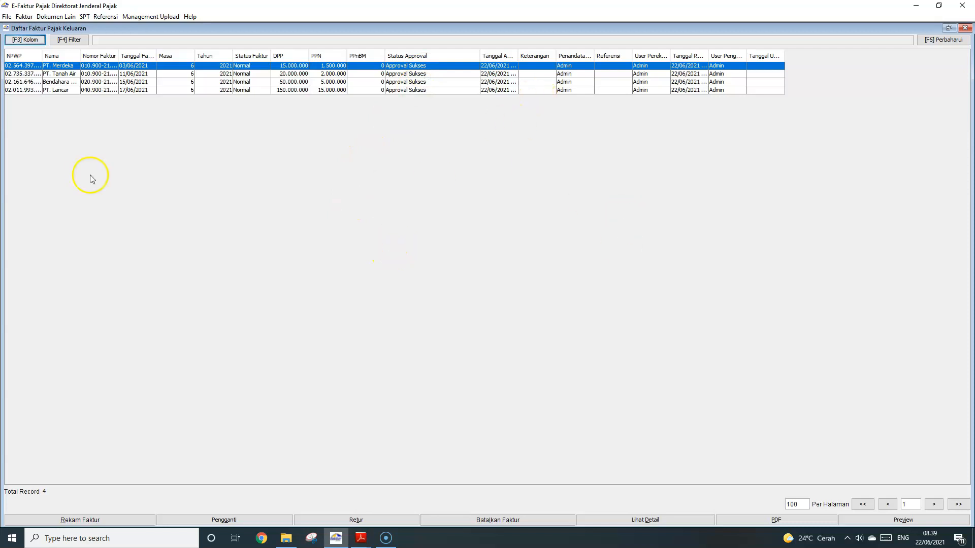
click(110, 68)
click(109, 74)
click(102, 67)
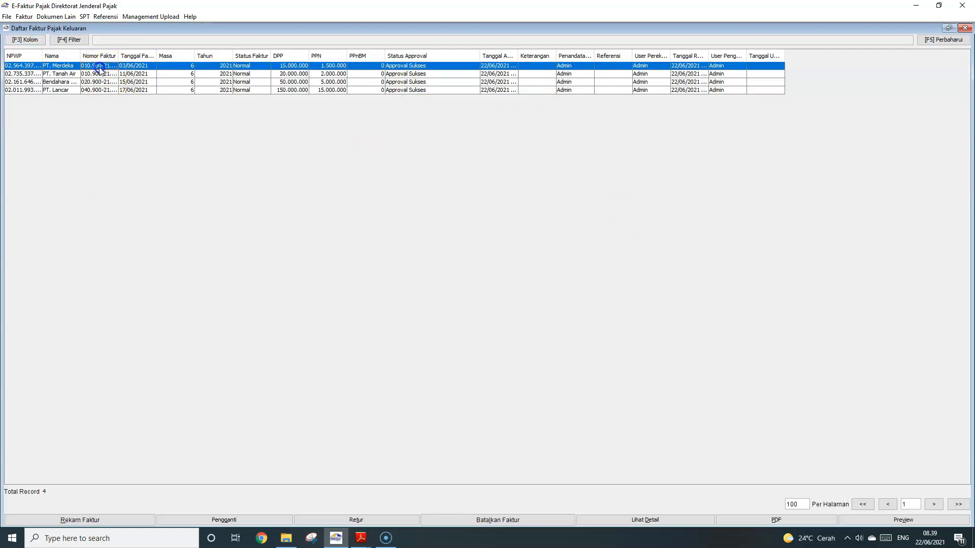
click(849, 525)
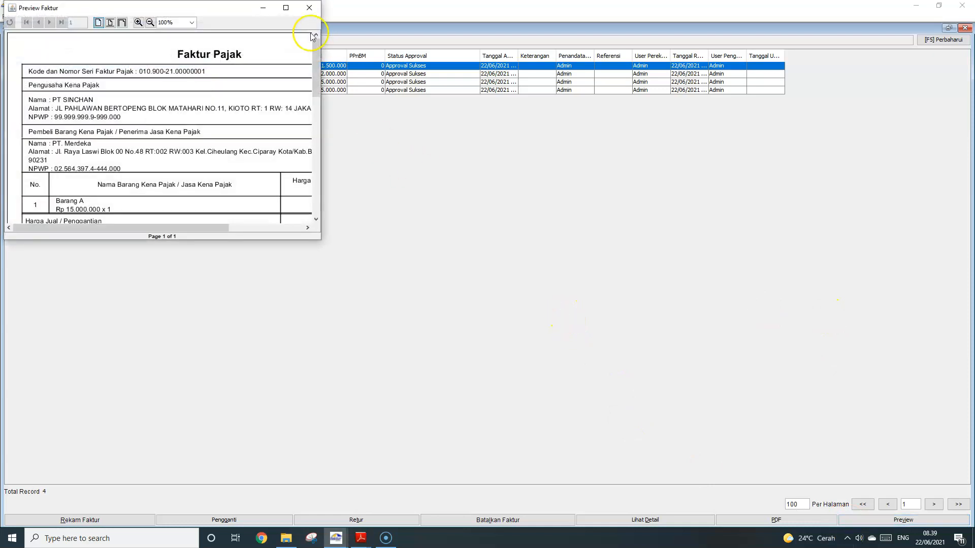
click(283, 10)
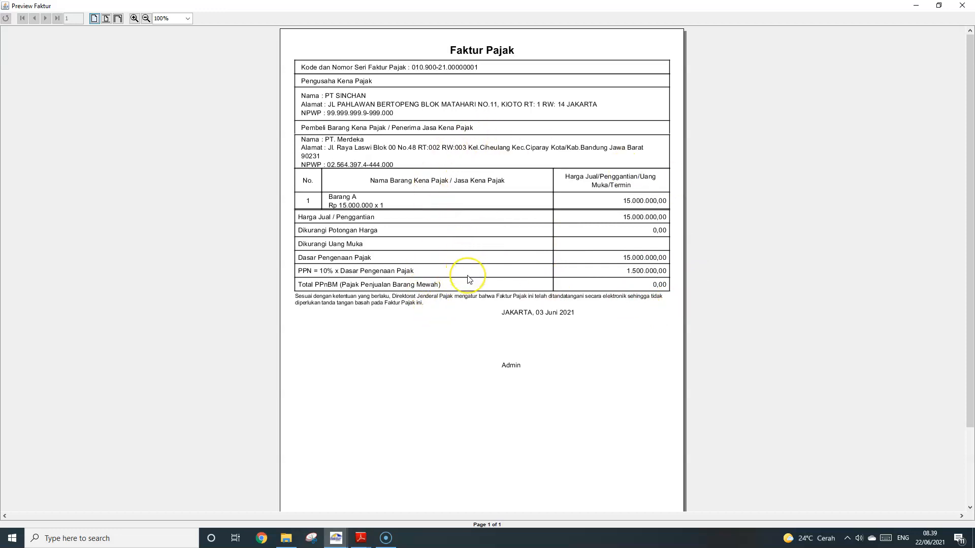
click(963, 6)
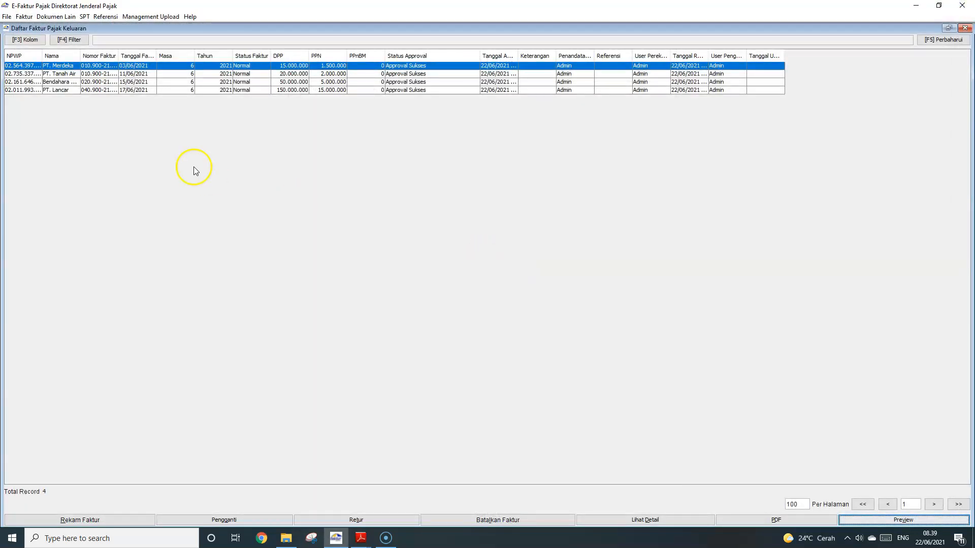
Export all four invoices as one combined PDF into G:\Bahan Ajar Semester Genap\Komputer Akuntansi
shift+click(106, 90)
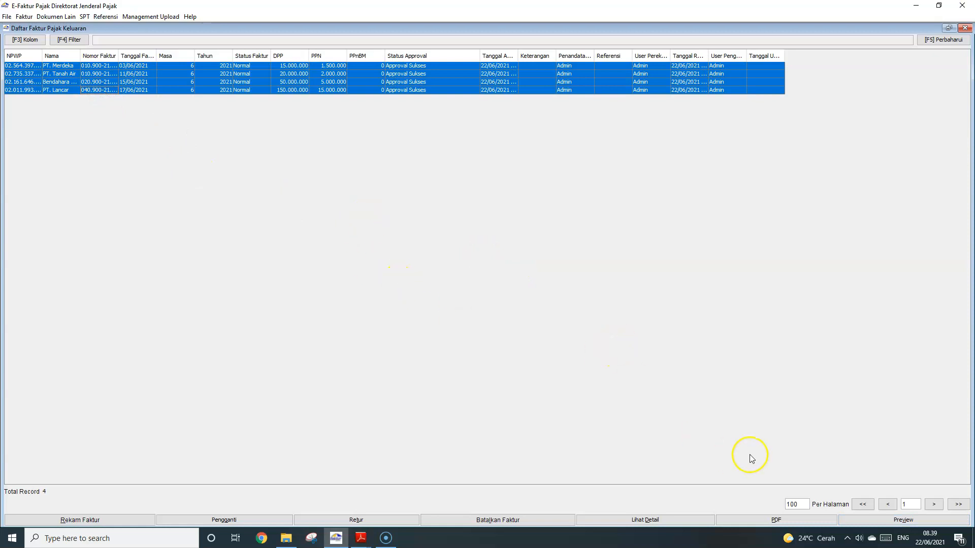
right_click(292, 80)
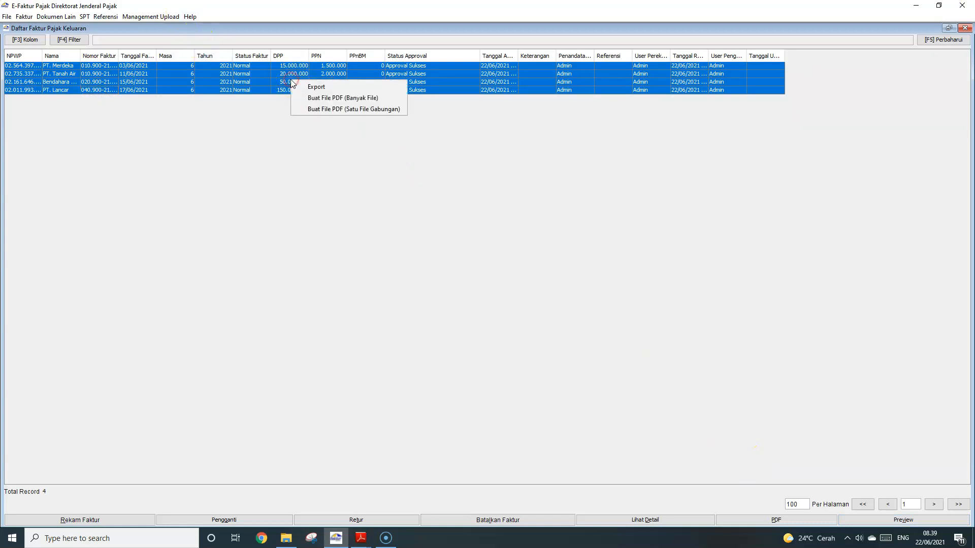
click(366, 108)
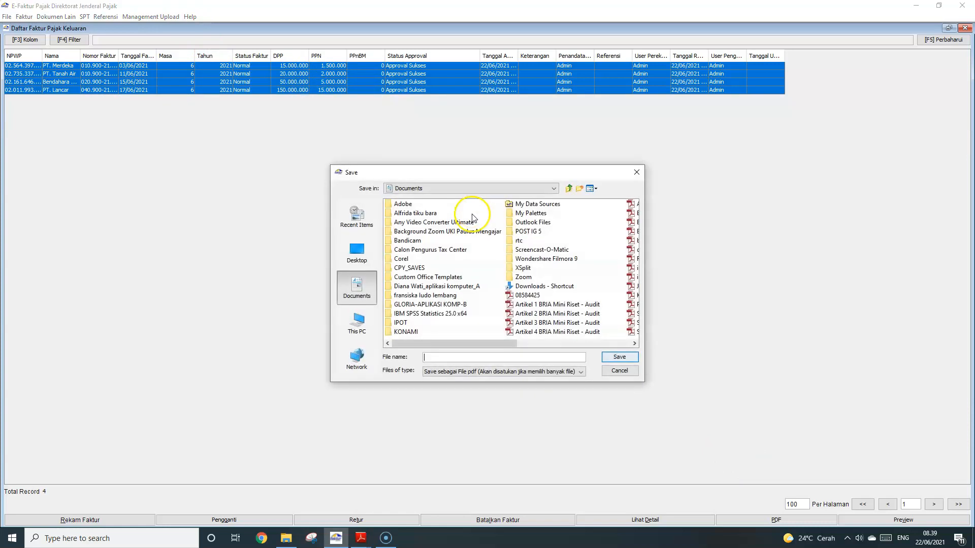
click(357, 324)
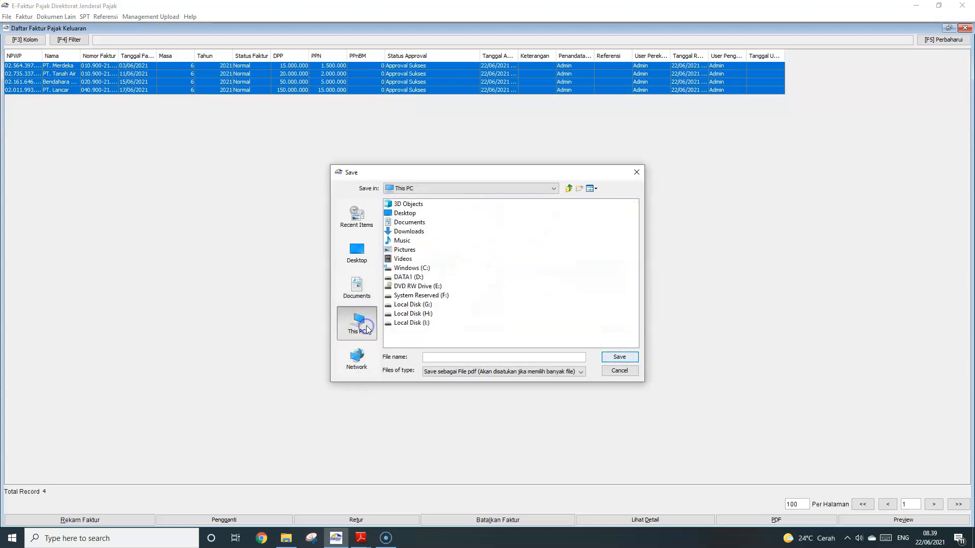
double_click(414, 305)
click(425, 204)
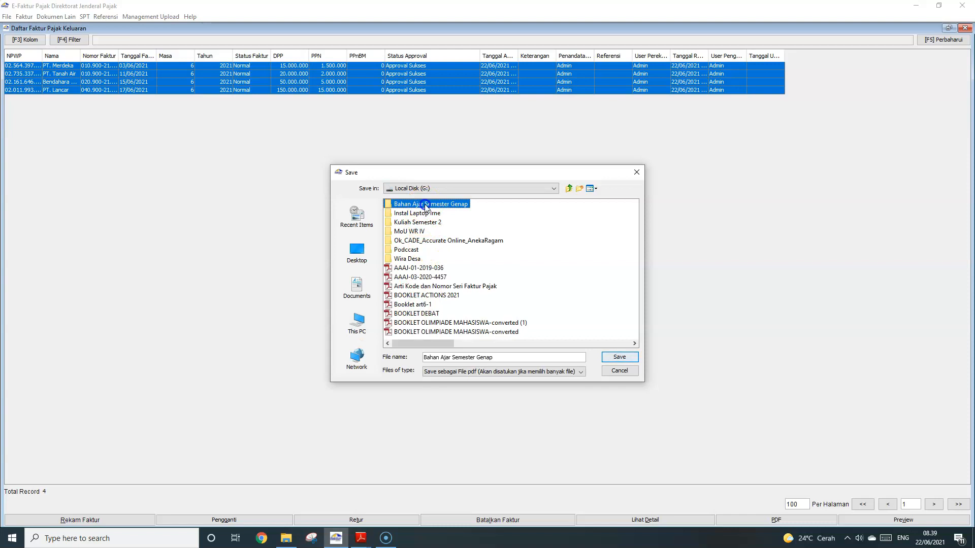
double_click(425, 204)
double_click(424, 222)
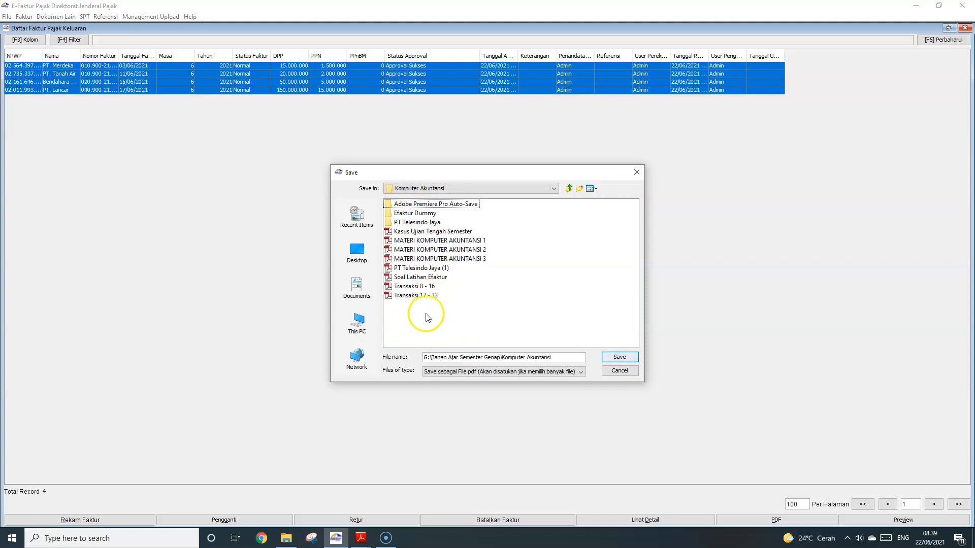
Name the file 'Faktur Pajak Keluaran-' plus the student's name, save it, and dismiss both notices
click(470, 356)
drag(565, 358, 423, 357)
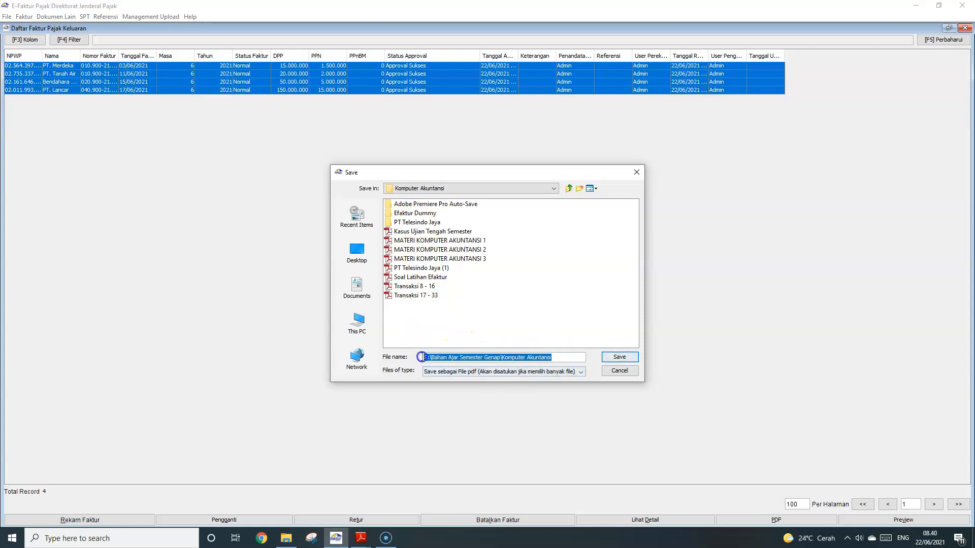
text(fAKTUR pAJAK)
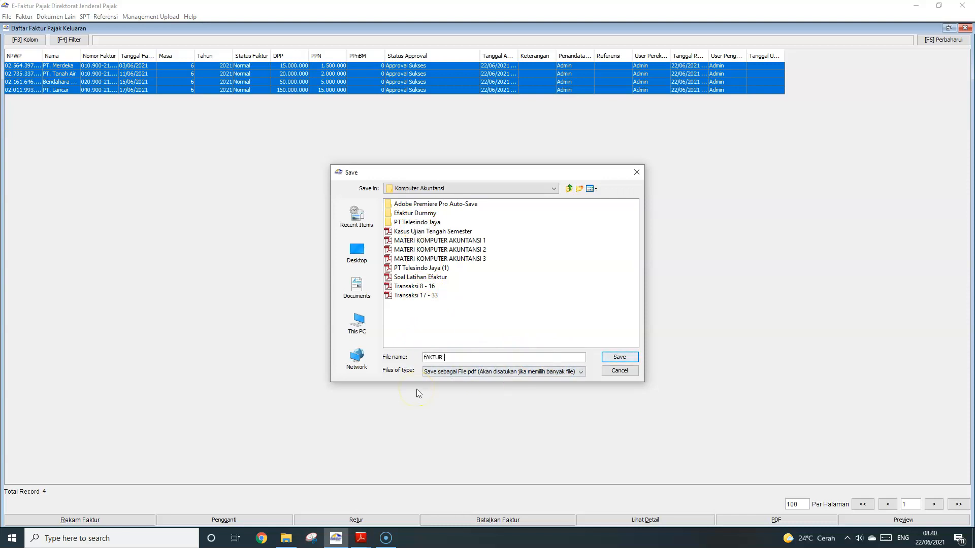
key(BackSpace)
key(BackSpace)
key(BackSpace)
key(BackSpace)
key(BackSpace)
key(BackSpace)
key(BackSpace)
key(BackSpace)
key(BackSpace)
key(BackSpace)
key(BackSpace)
key(BackSpace)
key(BackSpace)
click(621, 360)
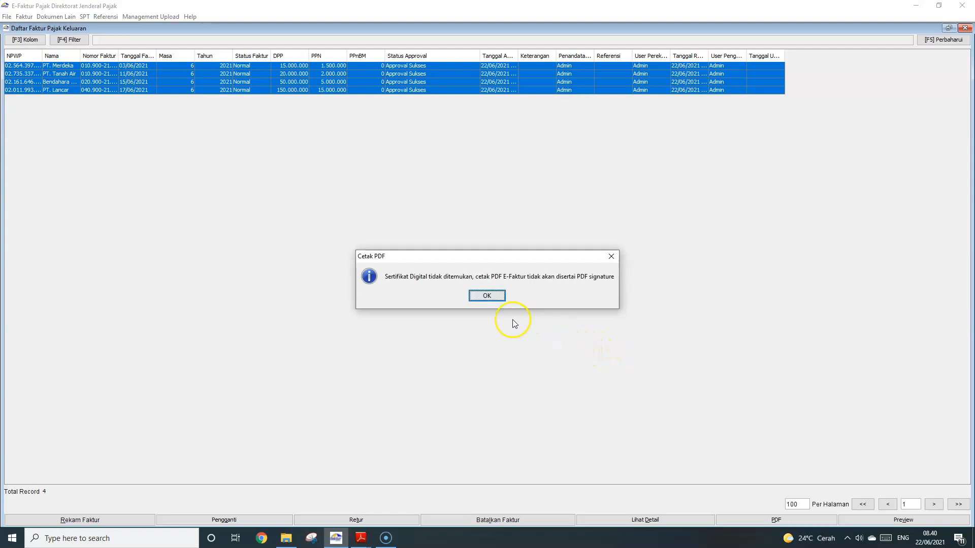
click(489, 295)
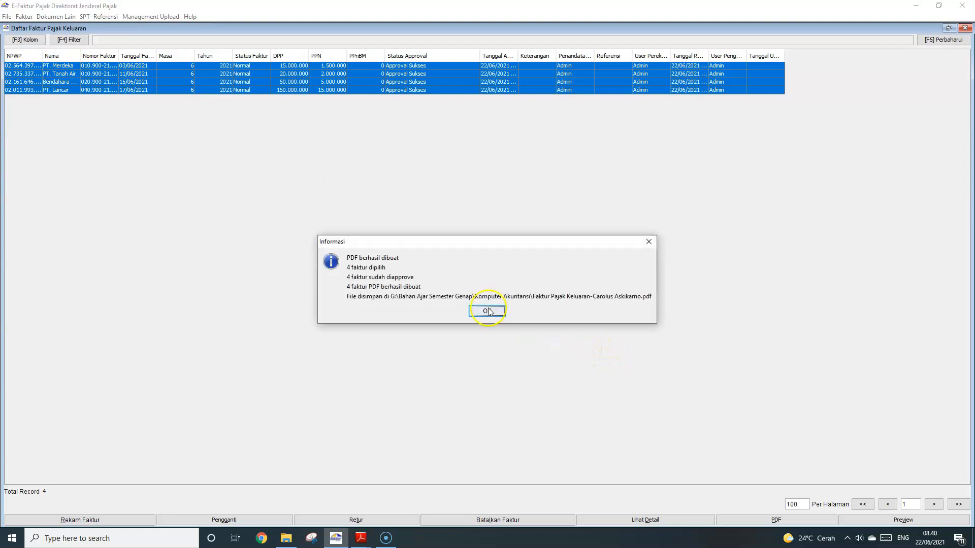
click(487, 311)
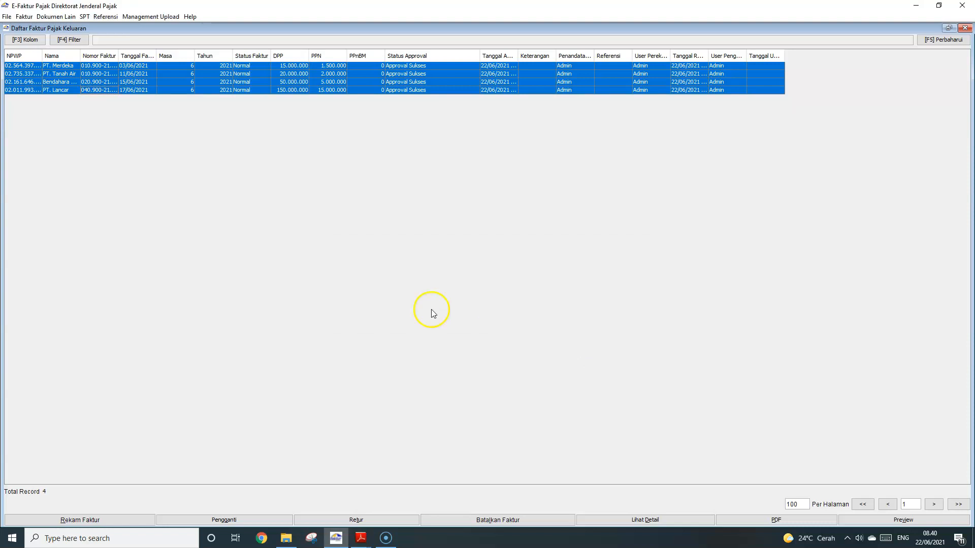
Browse to G:\Bahan Ajar Semester Genap\Komputer Akuntansi, sort by date modified, and open the Faktur Pajak Keluaran PDF
click(286, 539)
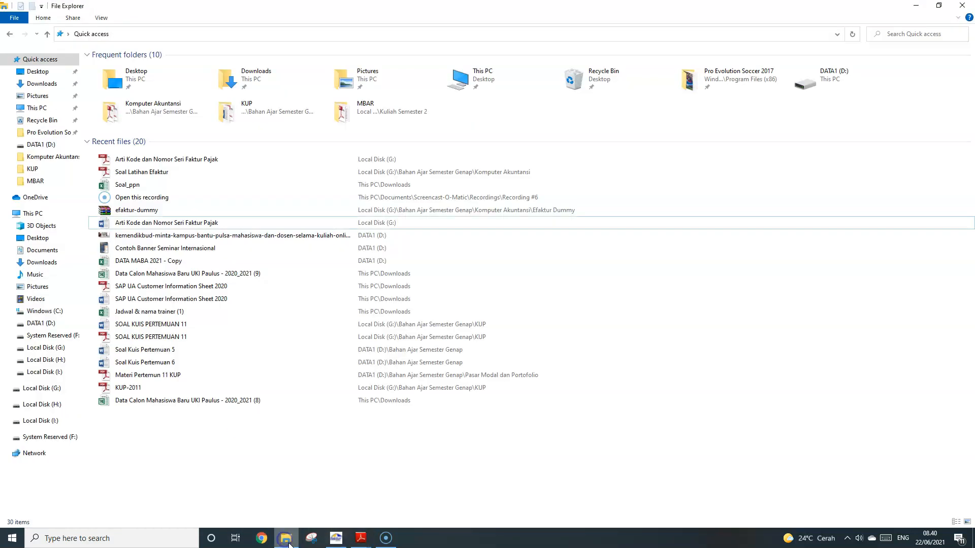
click(52, 384)
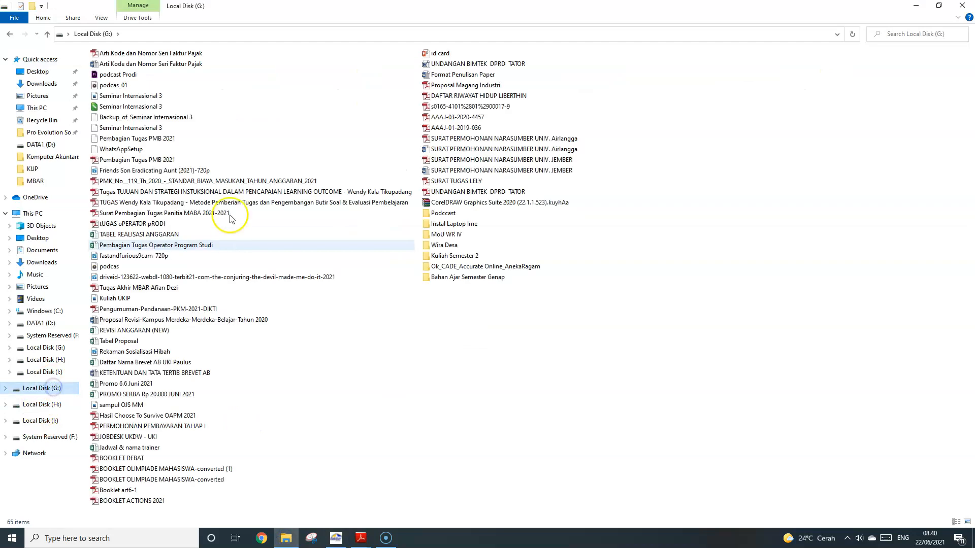
double_click(463, 280)
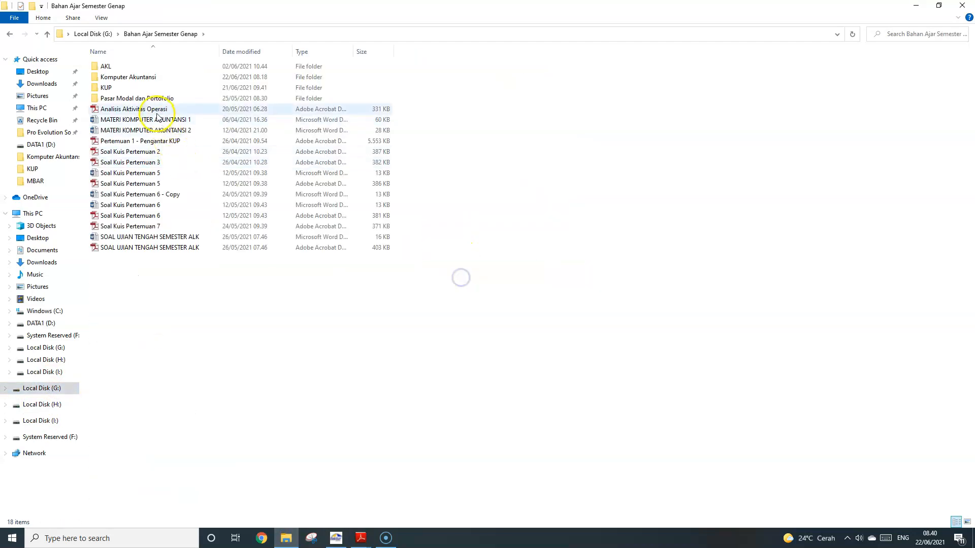
double_click(142, 78)
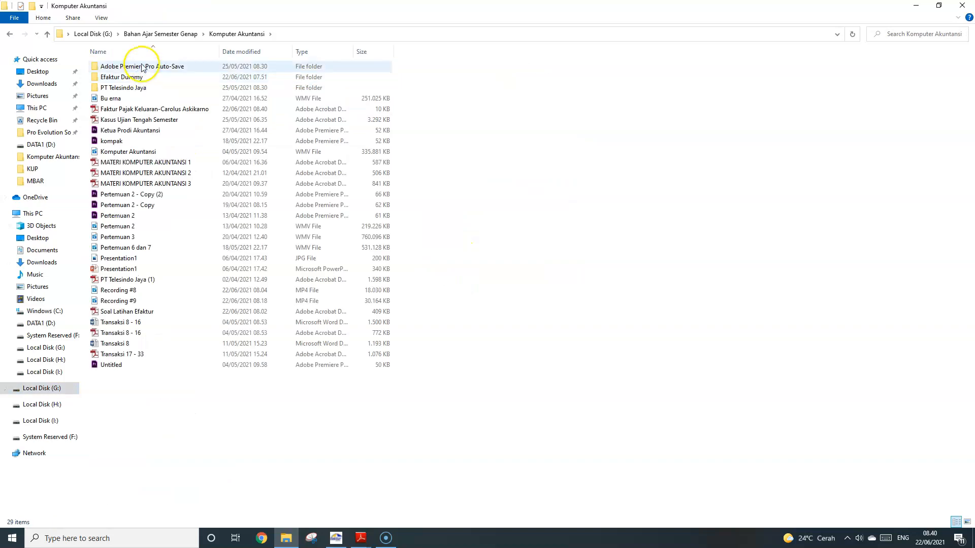
click(234, 51)
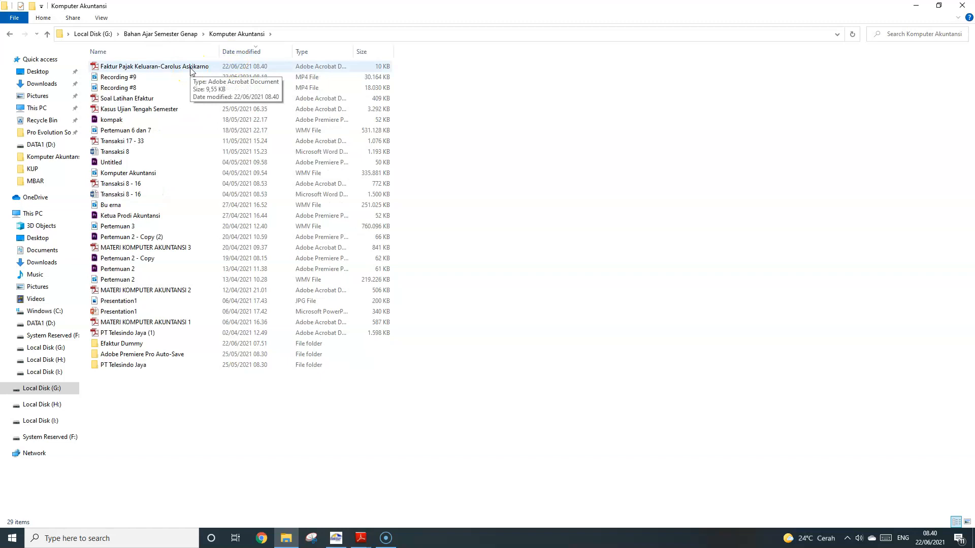
double_click(191, 68)
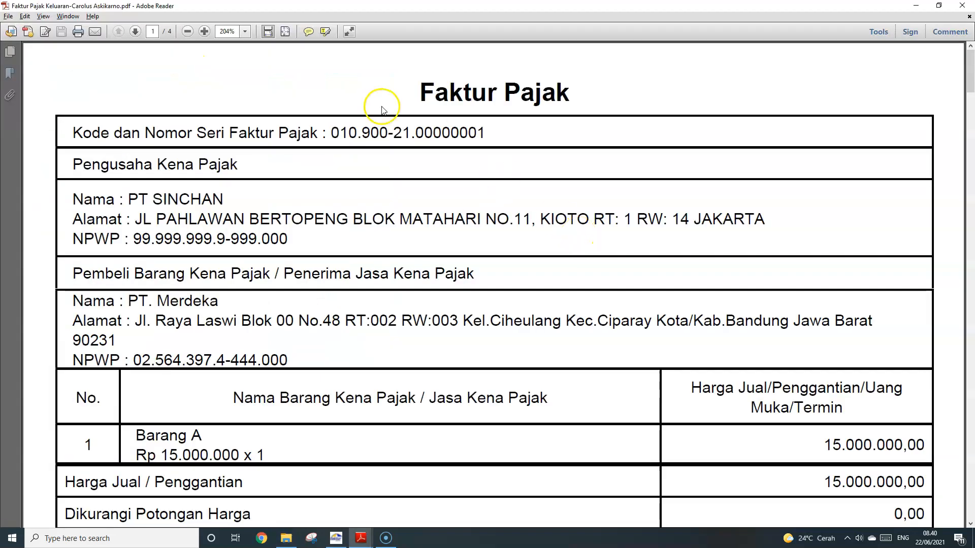
Zoom to 125%, scroll through all four invoice pages, then close Adobe Reader
click(188, 31)
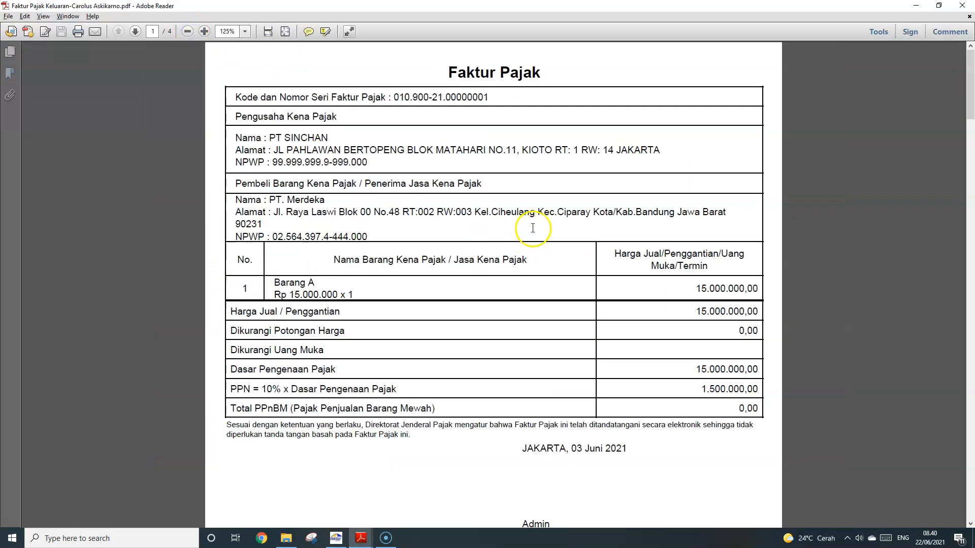
scroll(531, 218, down, 10)
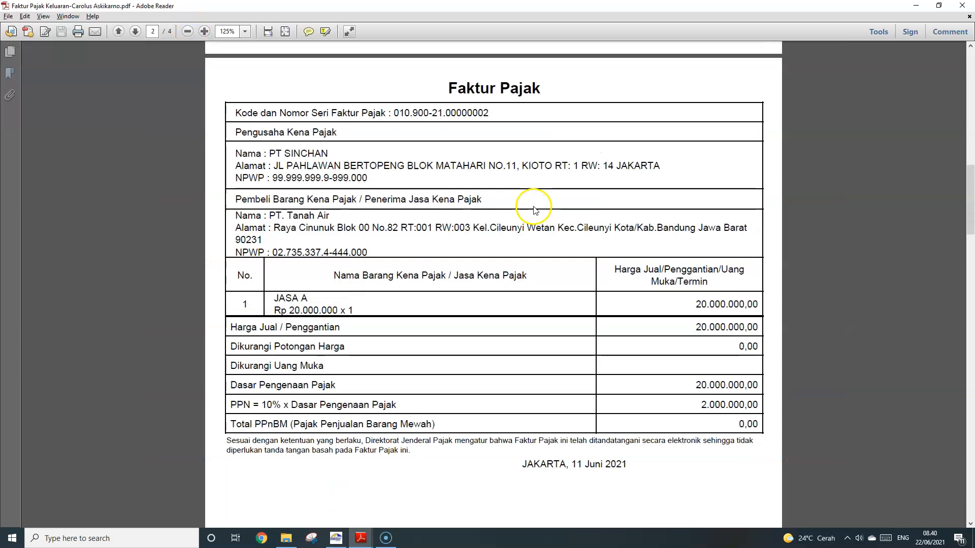
scroll(535, 211, down, 6)
scroll(535, 210, down, 20)
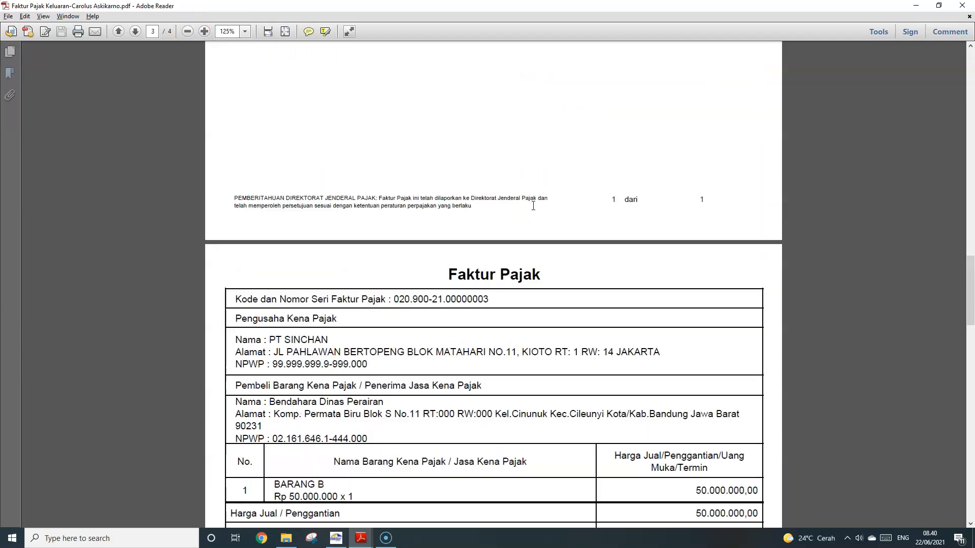
scroll(534, 211, down, 20)
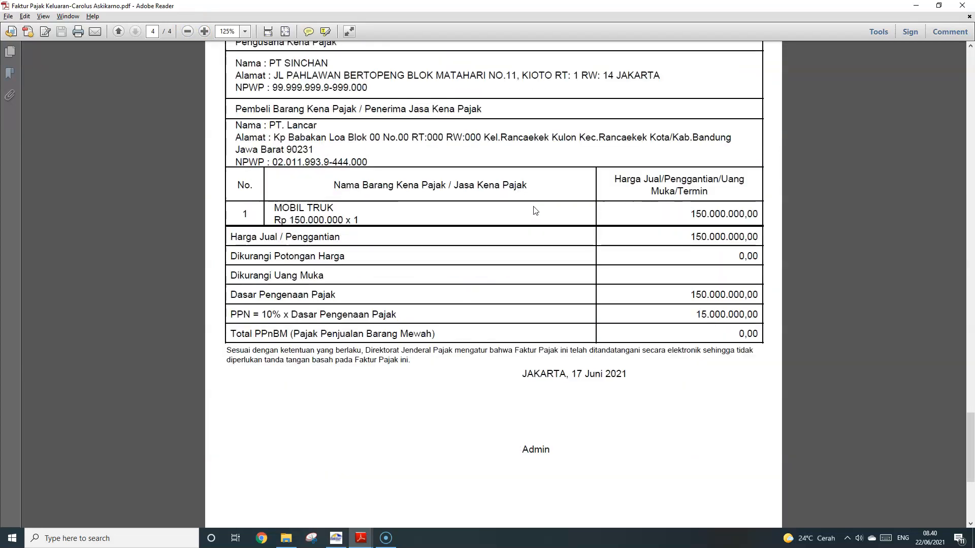
scroll(534, 210, down, 12)
scroll(534, 210, up, 20)
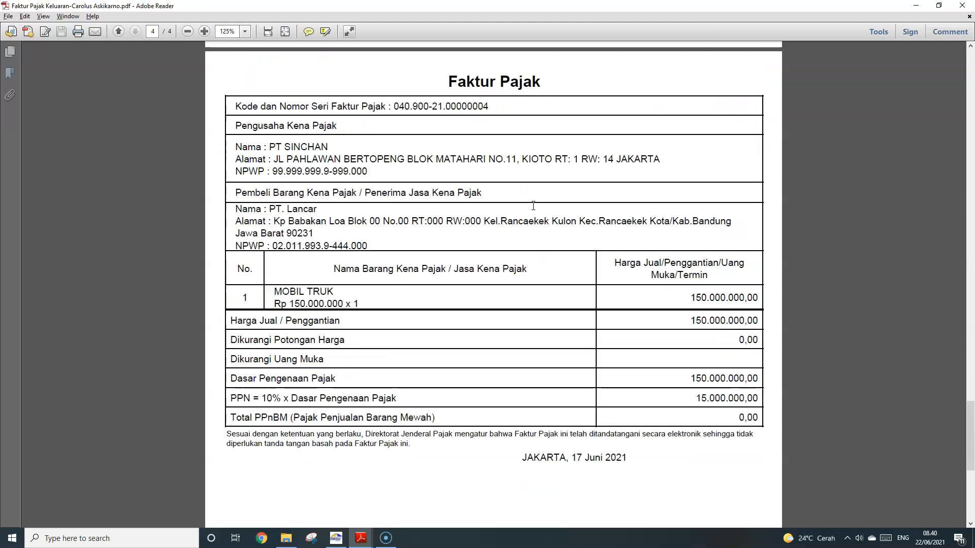
scroll(534, 210, up, 7)
click(962, 5)
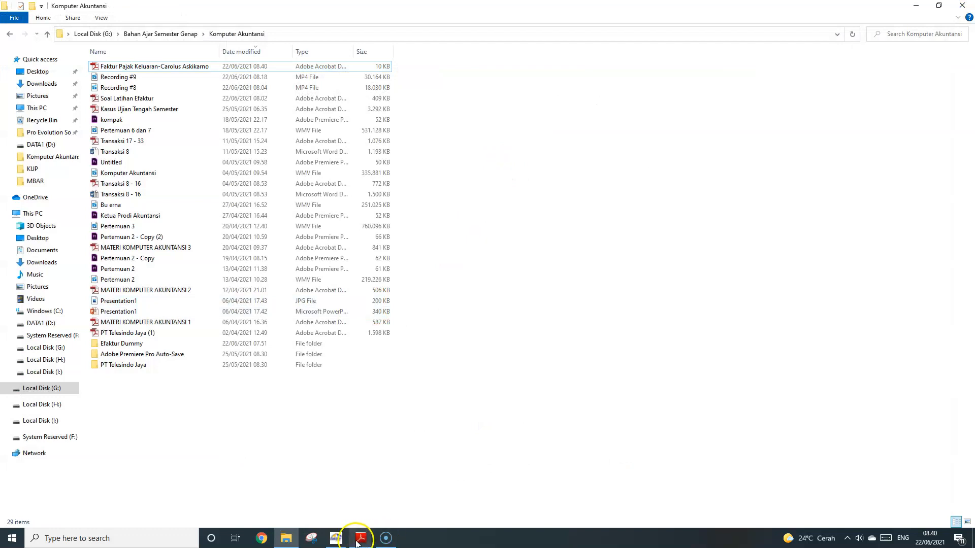
Close the output invoice list in e-Faktur
mouse_move(361, 537)
click(341, 505)
click(335, 538)
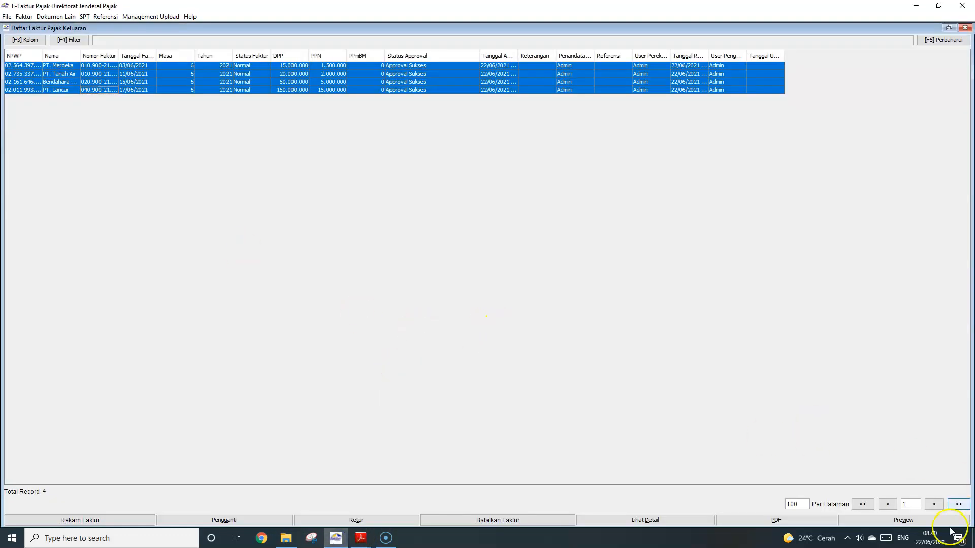
click(964, 28)
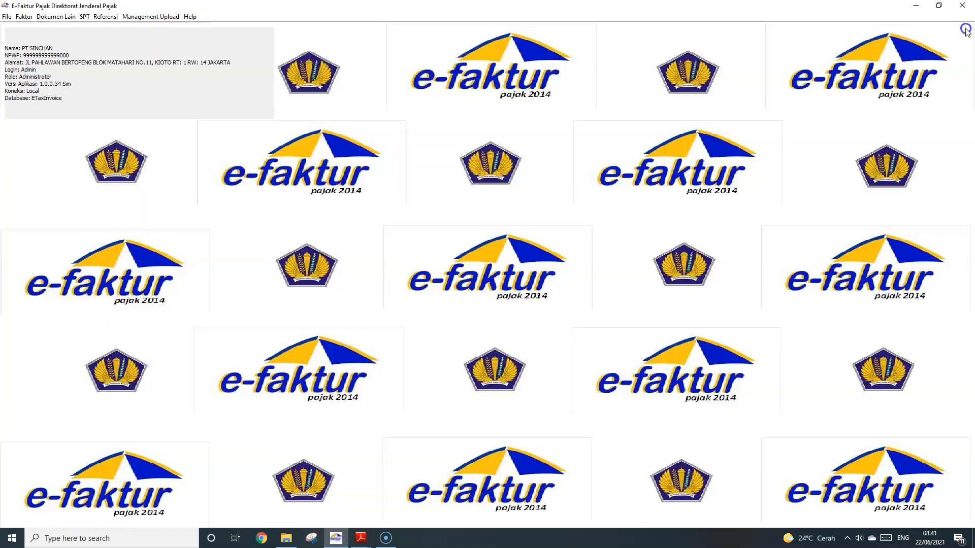
Scroll the exercise PDF to the 20-Jun PIB-0000010 import transaction and highlight its description
mouse_move(361, 537)
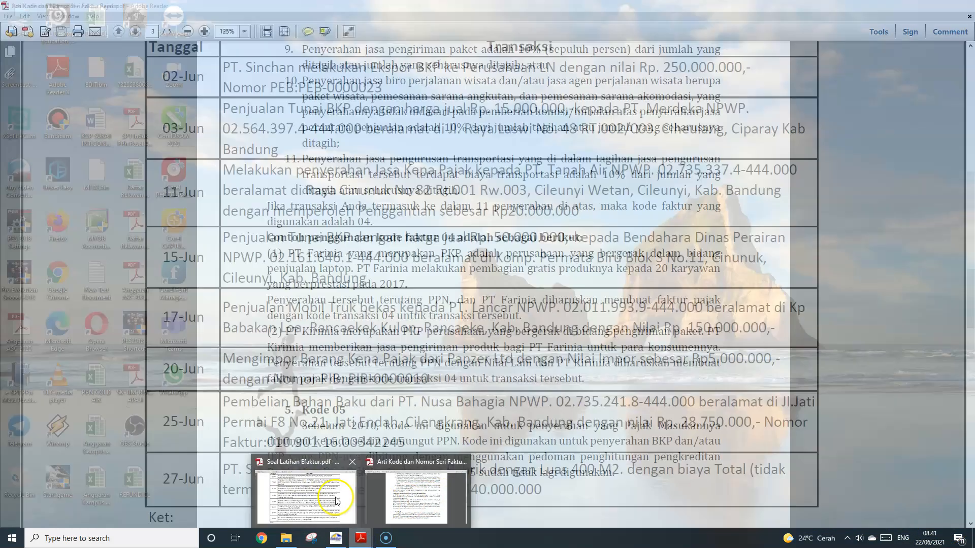
click(335, 495)
scroll(428, 344, down, 2)
click(443, 332)
click(273, 310)
drag(226, 306, 425, 331)
click(426, 332)
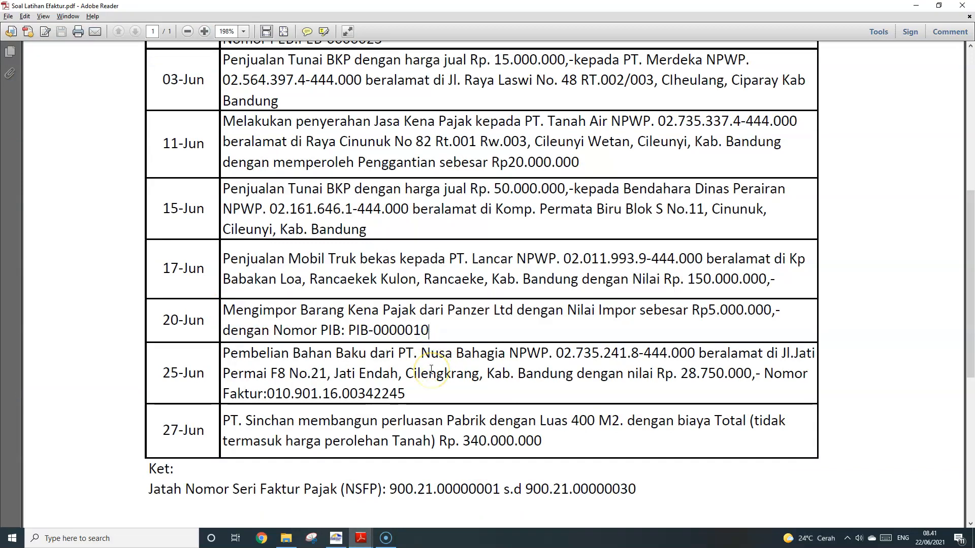
drag(420, 334, 229, 309)
click(244, 314)
Open e-Faktur's main menu toward Dokumen Lain, rechecking the 20-Jun import row in between
key(alt+Tab)
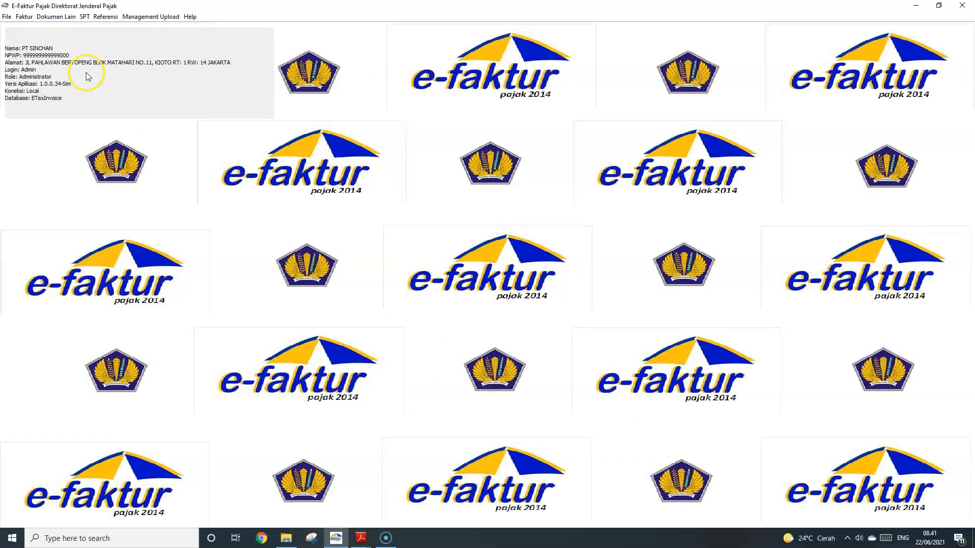
click(25, 18)
mouse_move(40, 43)
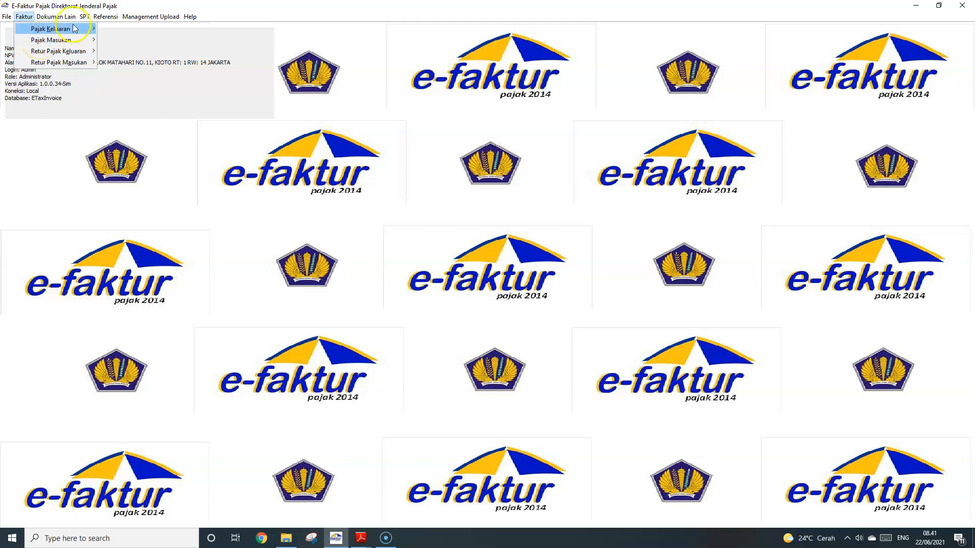
key(alt+Tab)
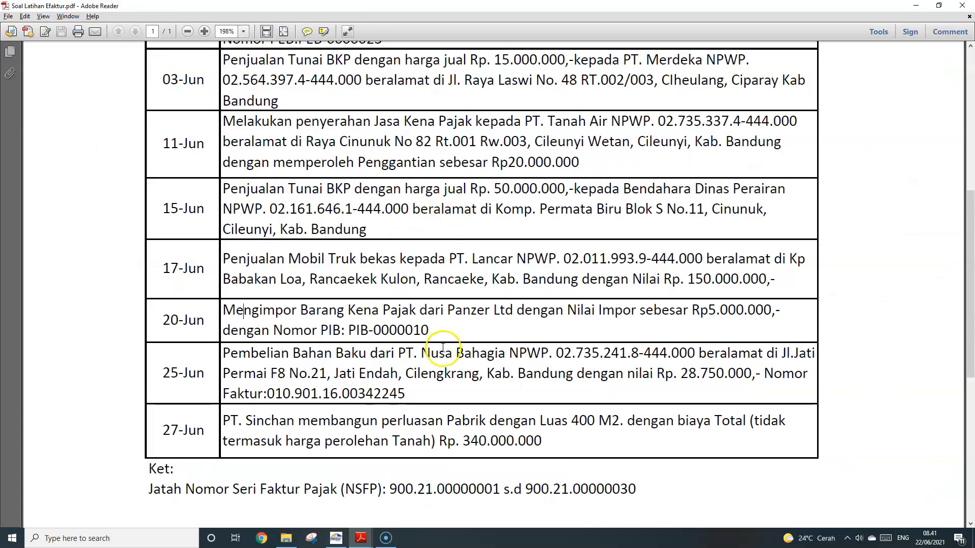
drag(436, 331, 247, 311)
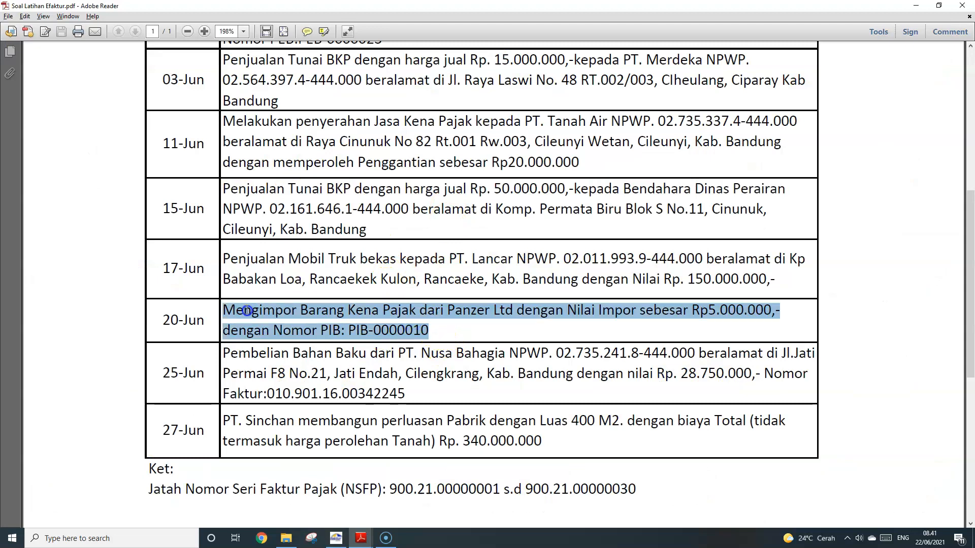
click(472, 328)
key(alt+Tab)
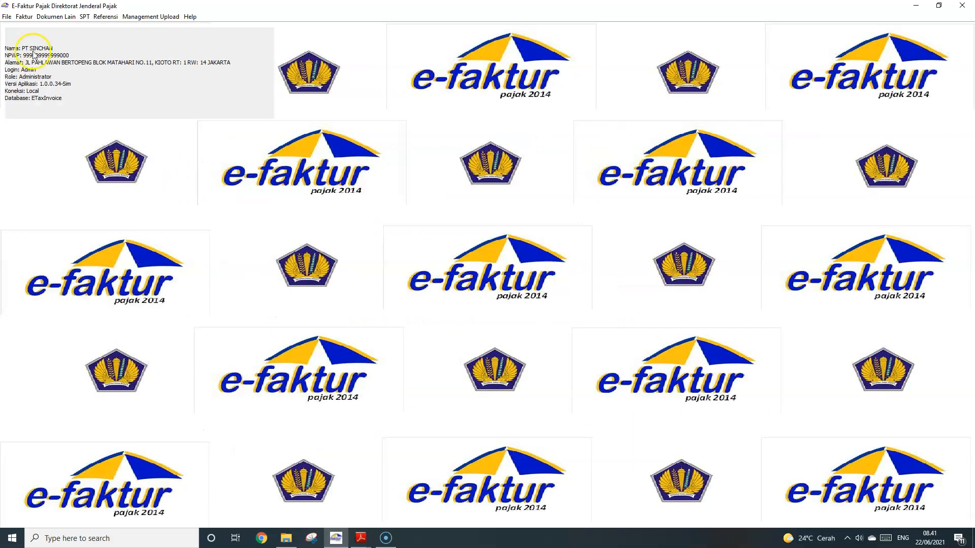
click(24, 16)
mouse_move(76, 16)
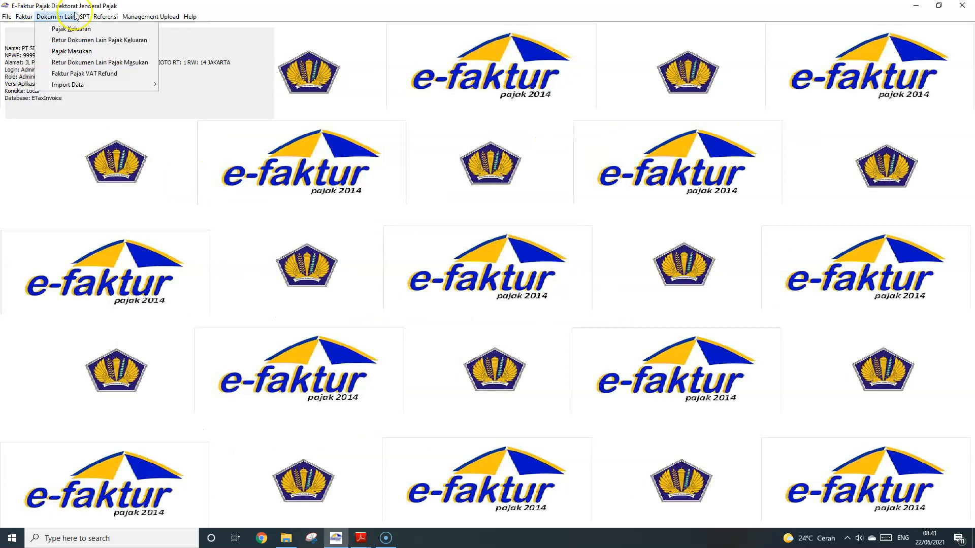
Start a new Dokumen Lain Pajak Masukan record and paste Panzer Ltd as the counterparty name
click(80, 50)
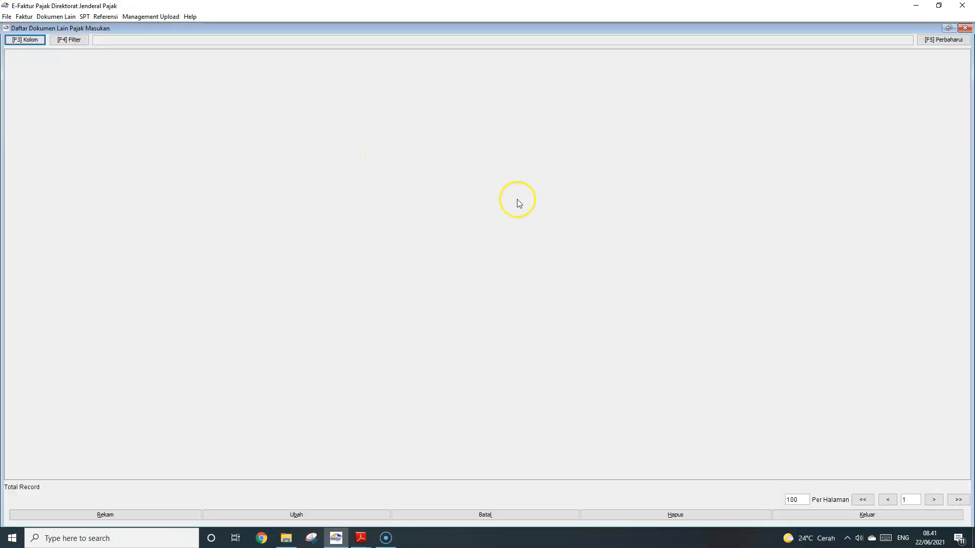
click(108, 515)
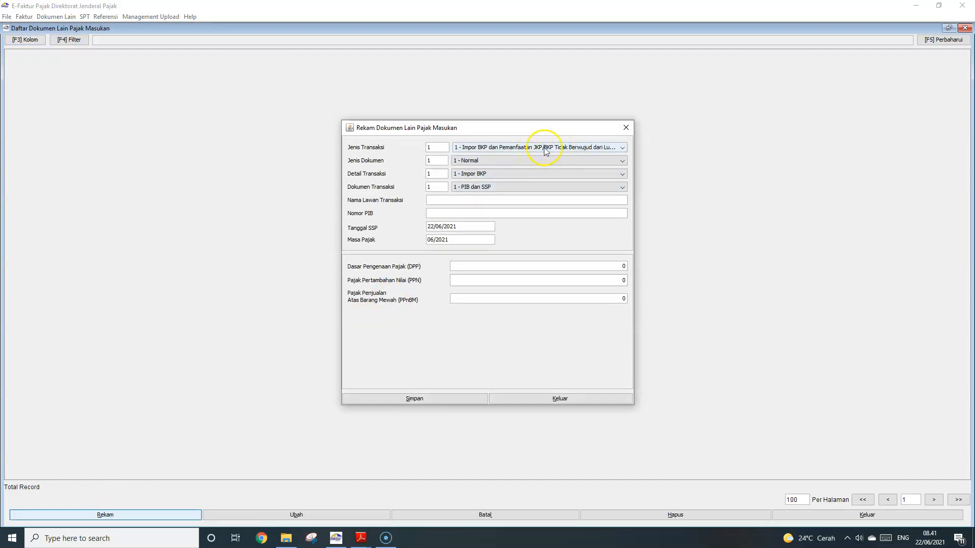
click(480, 202)
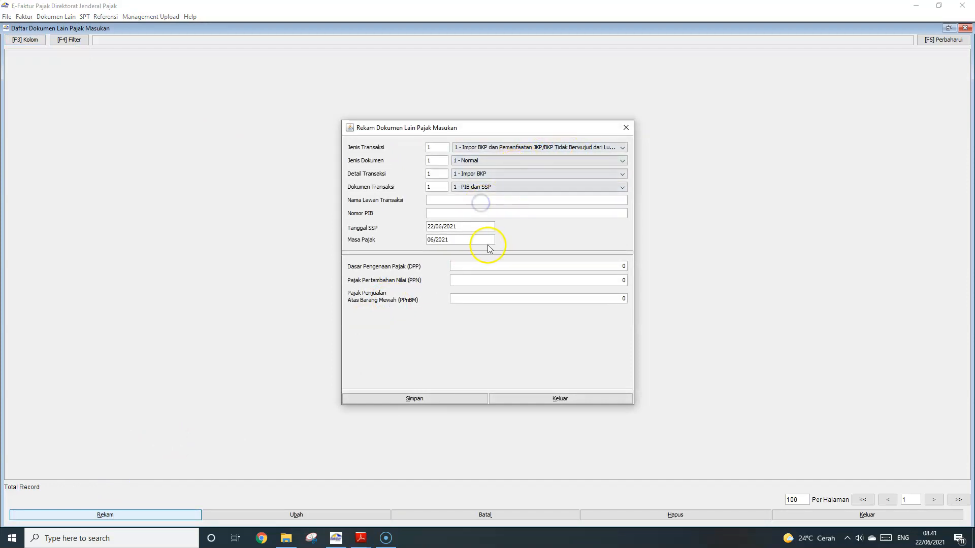
click(366, 543)
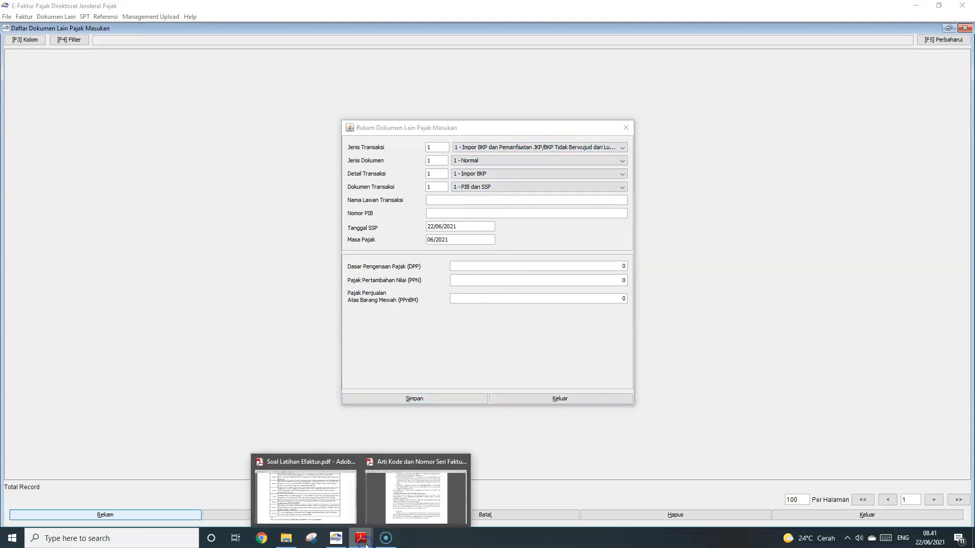
click(317, 503)
click(565, 342)
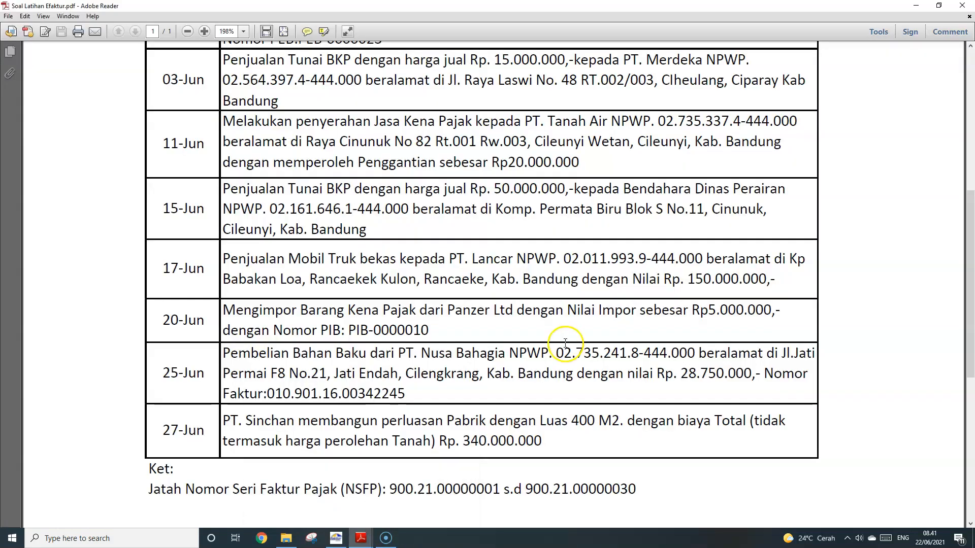
drag(447, 311, 512, 318)
key(ctrl+c)
key(alt+Tab)
click(483, 200)
key(ctrl+v)
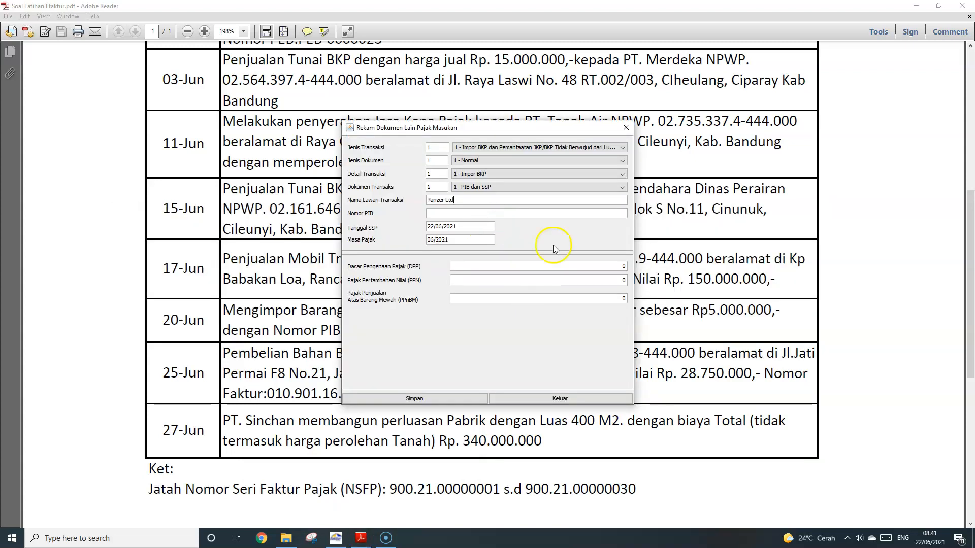
Copy PIB-0000010 from the exercise PDF into the Nomor PIB field
key(alt+Tab)
drag(353, 331, 436, 337)
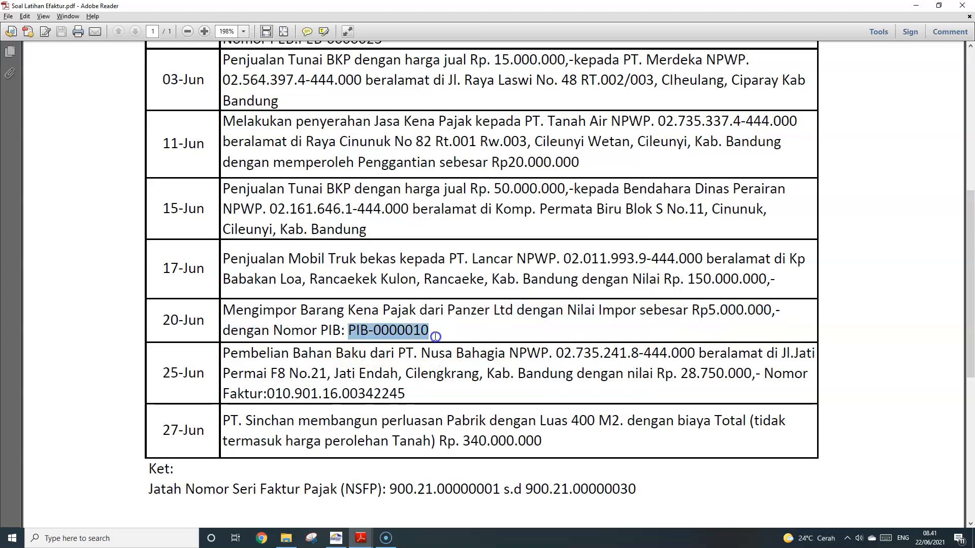
key(ctrl+c)
key(alt+Tab)
click(472, 214)
key(ctrl+v)
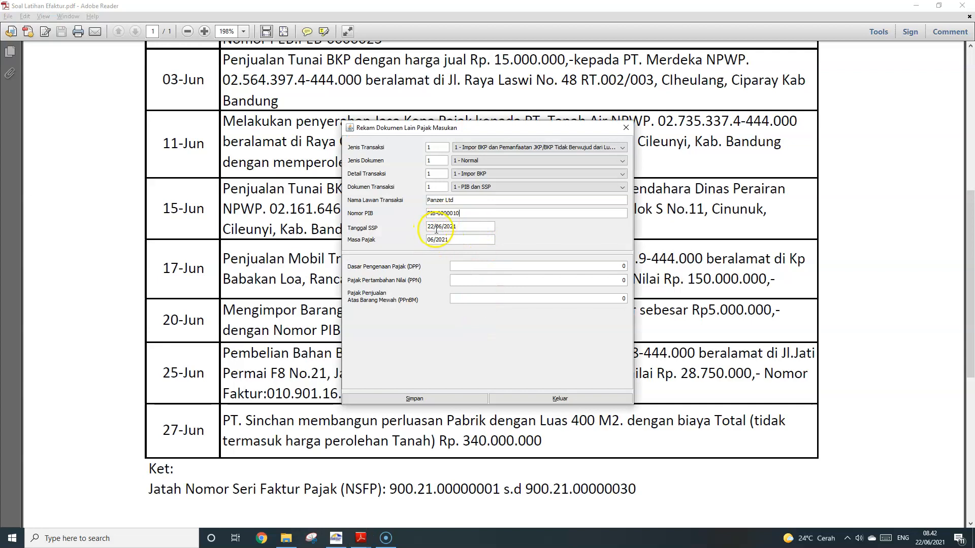
Set SSP date 20/06/2021 and DPP 28750000, then save the document without adding another
mouse_move(423, 227)
mouse_down()
mouse_move(447, 227)
mouse_move(433, 228)
mouse_up()
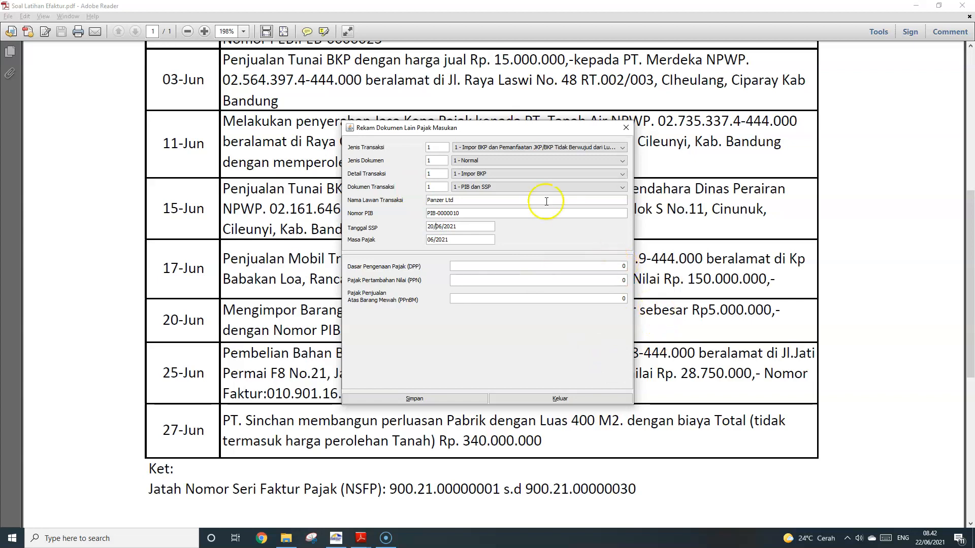
mouse_move(533, 127)
mouse_down()
mouse_move(465, 118)
mouse_move(530, 139)
mouse_up()
click(613, 277)
text(287)
text(500000)
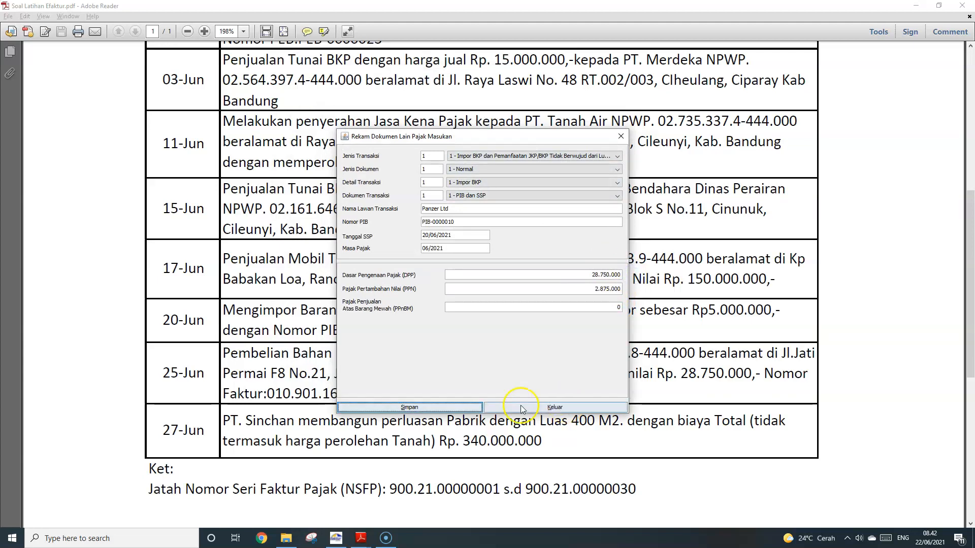
click(430, 407)
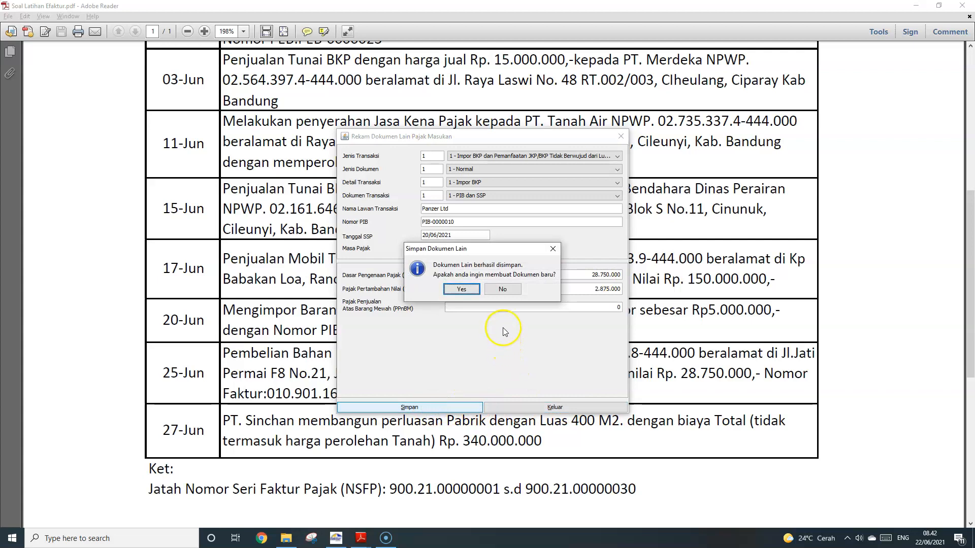
click(501, 289)
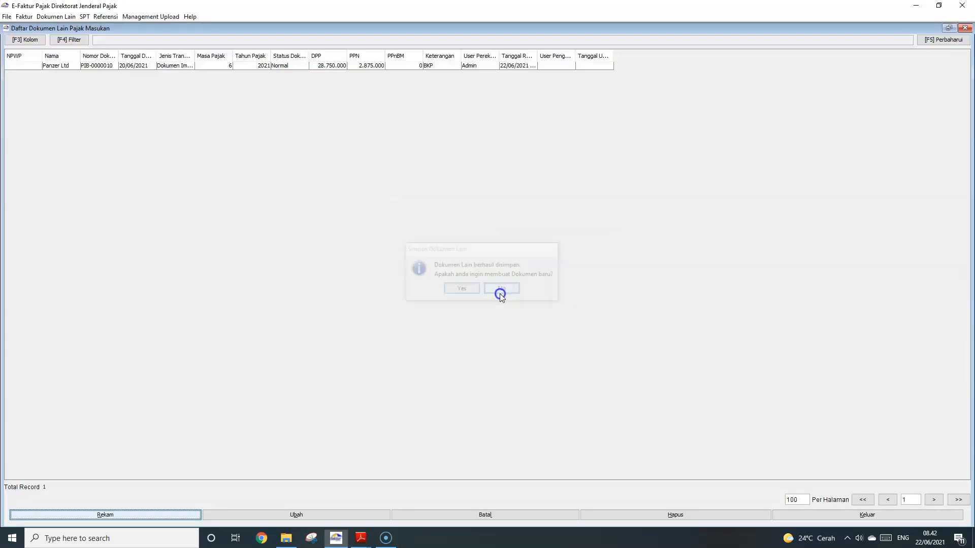
Select the saved Panzer Ltd import record and close the Daftar Dokumen Lain list
click(143, 68)
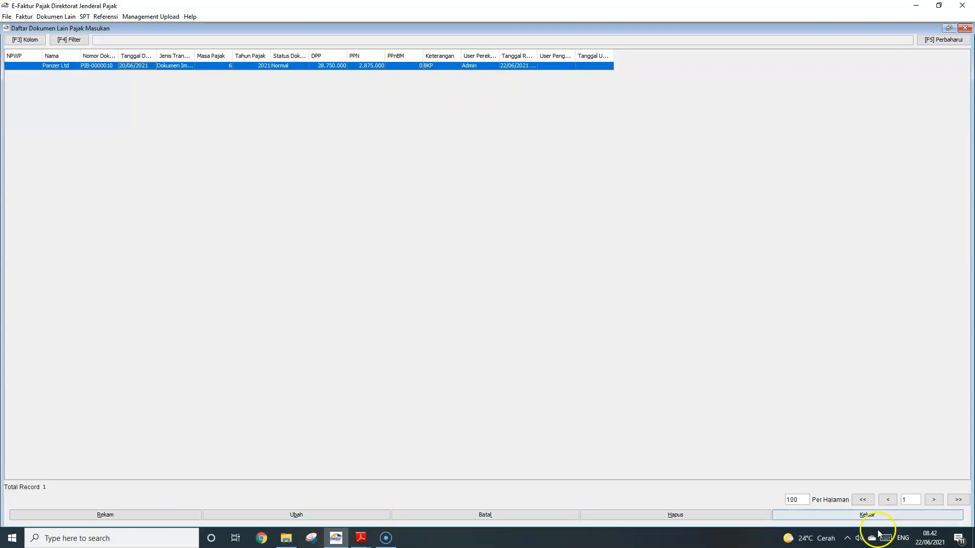
click(964, 29)
click(57, 17)
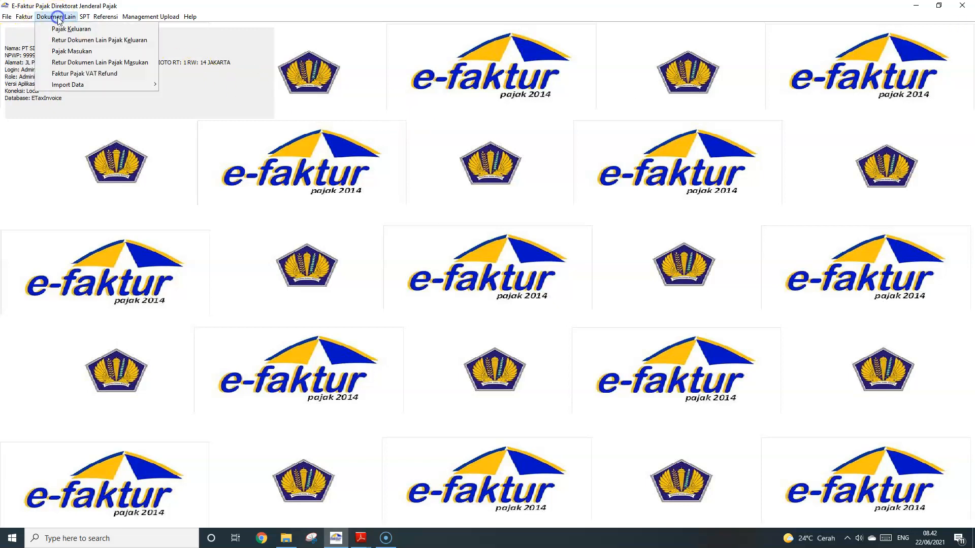
click(32, 18)
Check the 25-Jun purchase entry in the exercise PDF
key(alt+Tab)
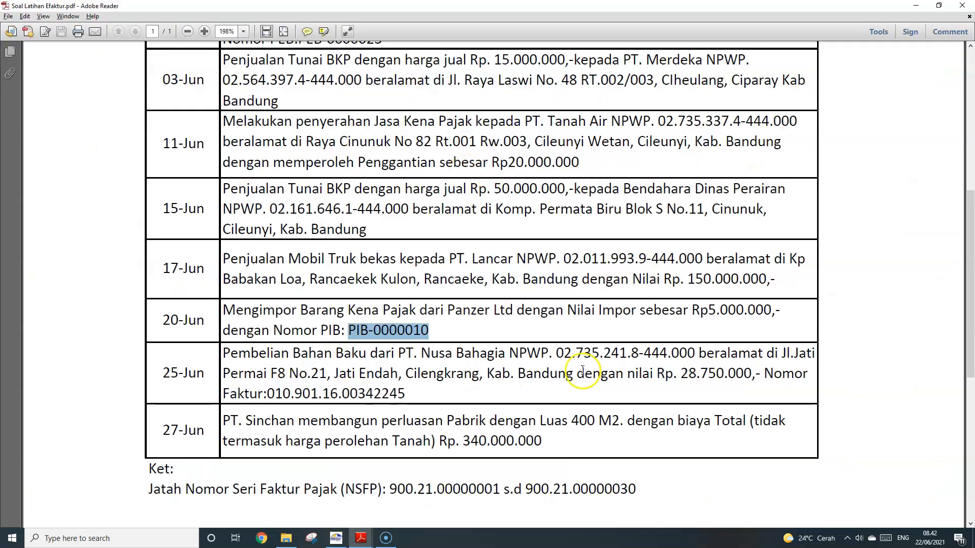
drag(411, 395, 226, 356)
click(315, 376)
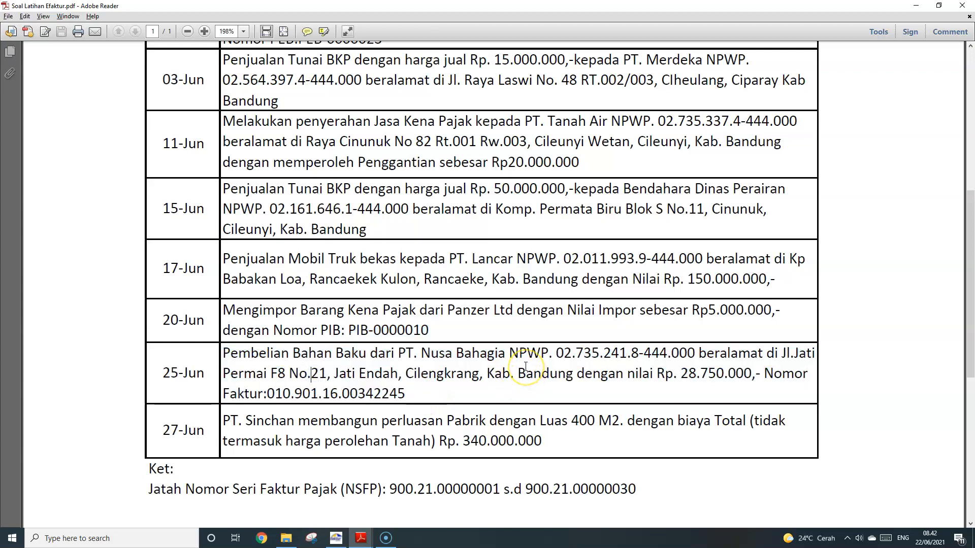
key(alt+Tab)
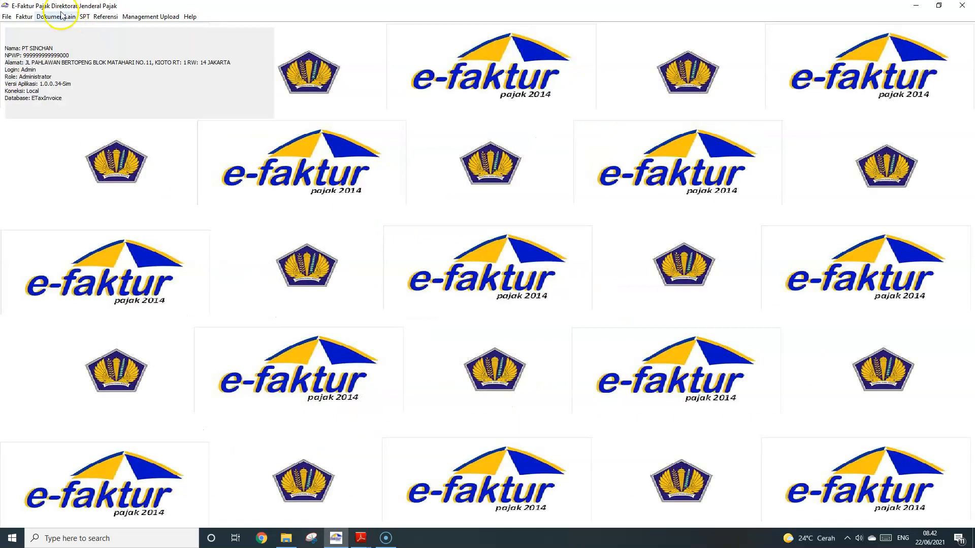
Open the Faktur > Pajak Masukan input tax invoice administration list
click(24, 17)
mouse_move(61, 39)
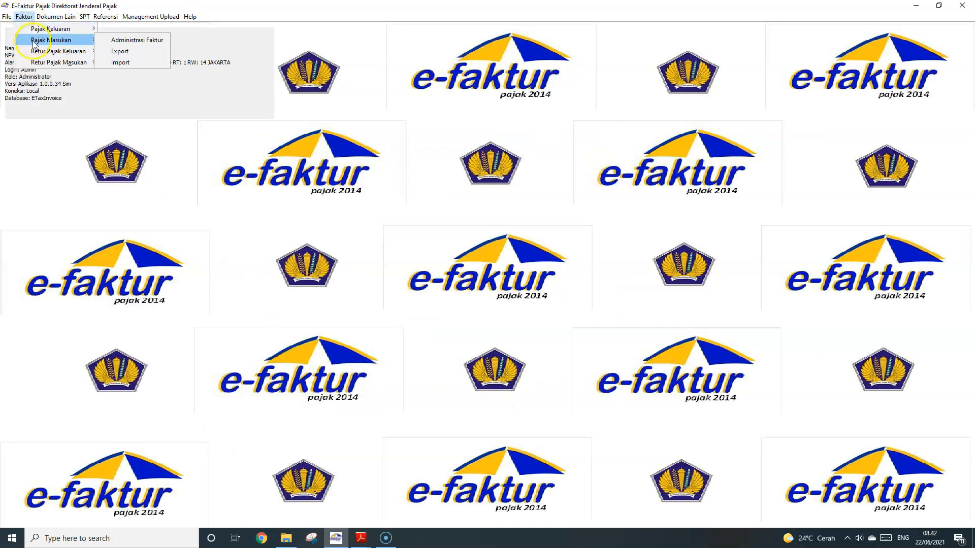
click(118, 40)
Start a new Rekam Faktur entry and copy invoice number 010.901.16.00342245 from the PDF into Nomor Faktur
click(82, 519)
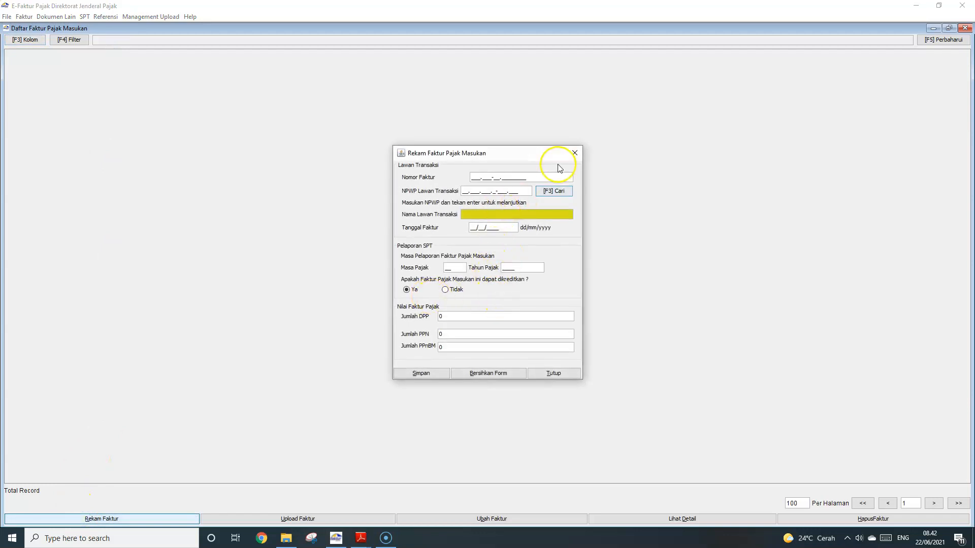
click(478, 179)
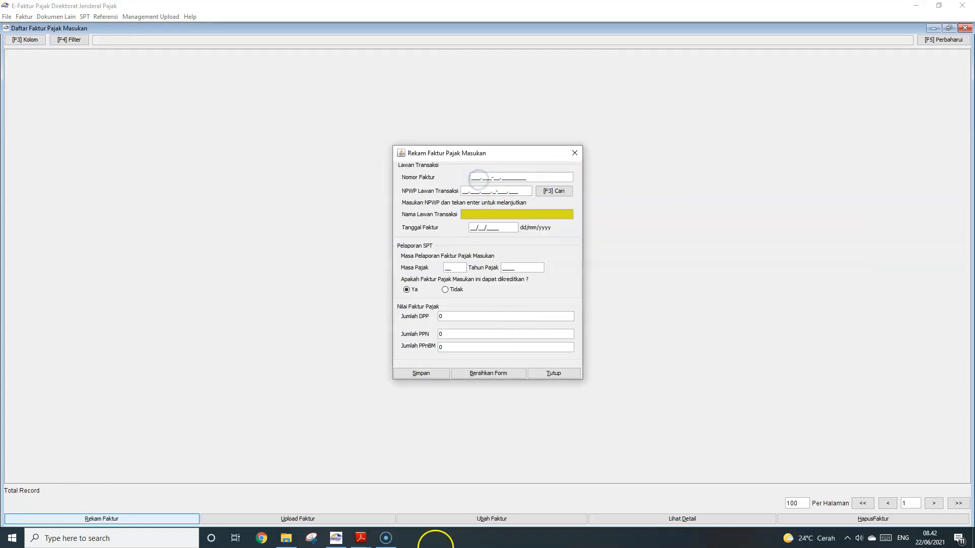
mouse_move(361, 537)
click(325, 512)
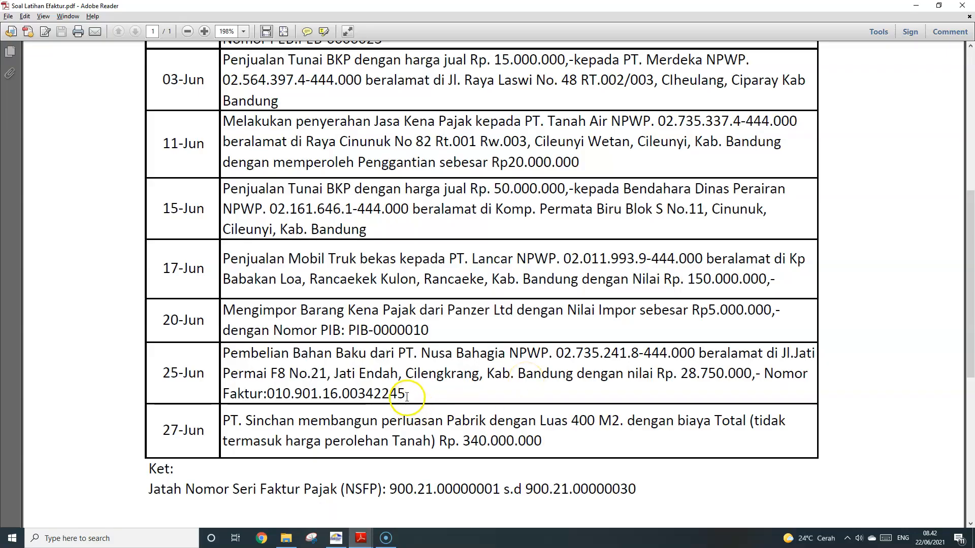
drag(406, 394, 272, 394)
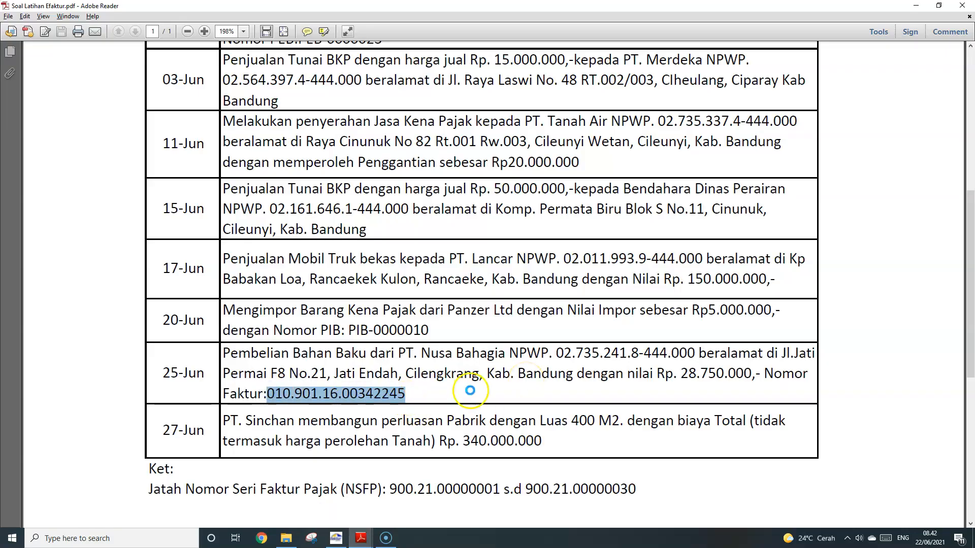
key(alt+Tab)
click(473, 177)
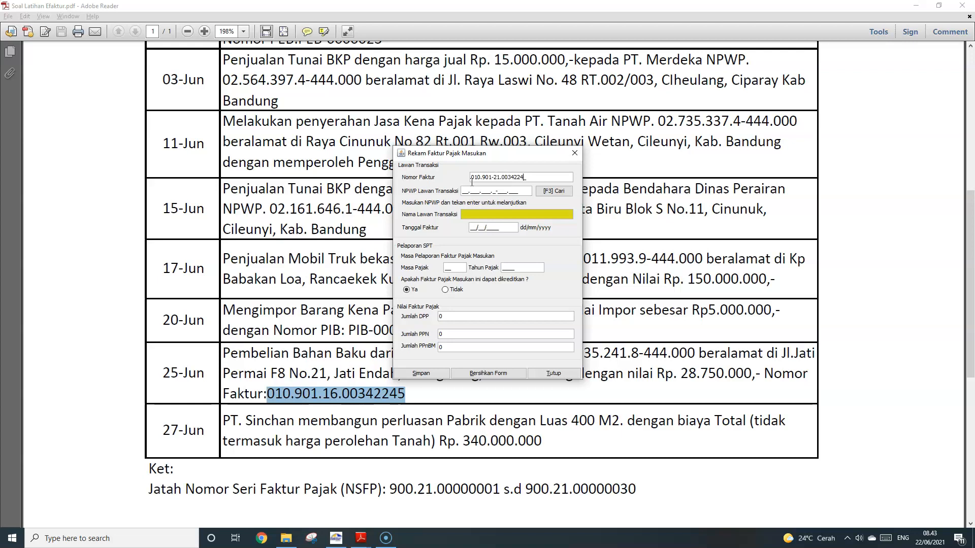
Choose PT. Nusa Bahagia as counterparty, enter the invoice date and DPP 28.750.000, and try saving
click(552, 195)
click(597, 203)
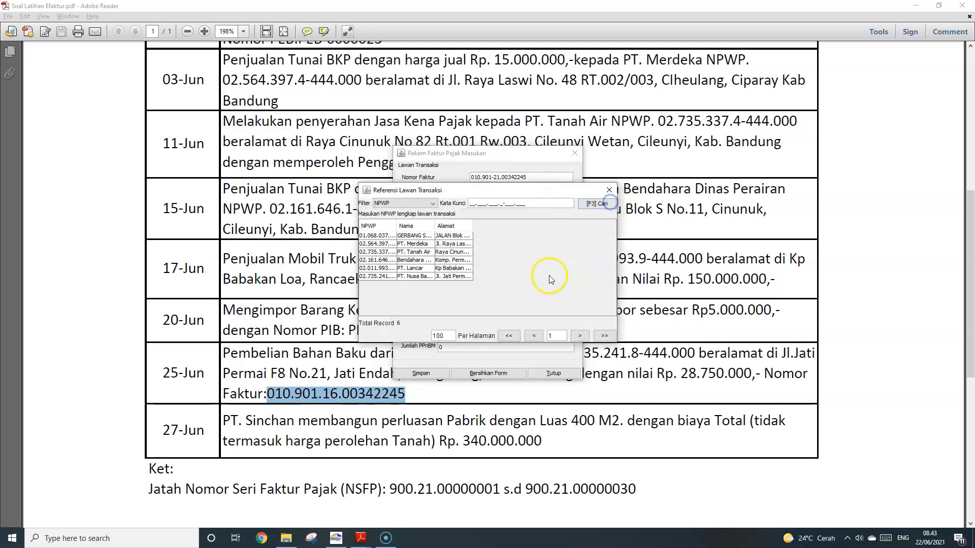
double_click(414, 277)
click(472, 229)
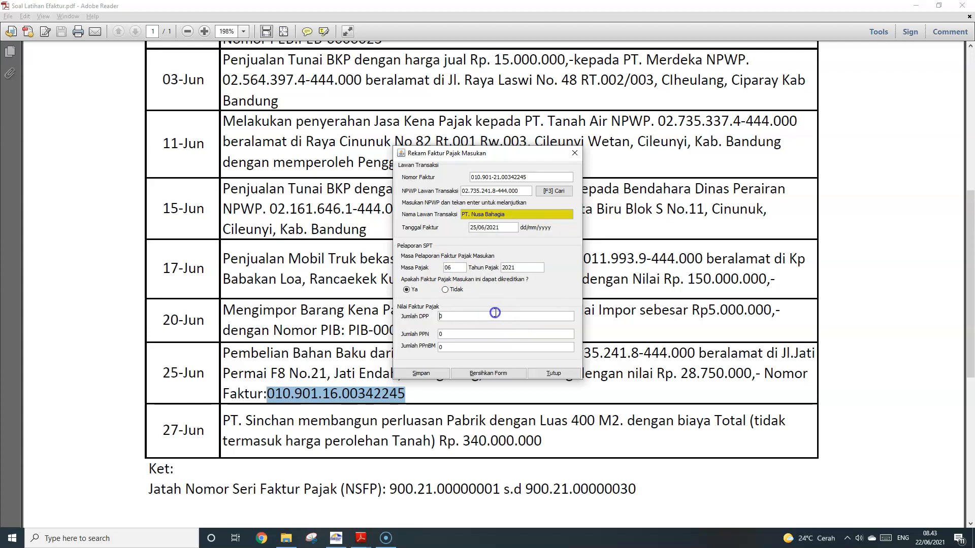
click(460, 317)
click(423, 373)
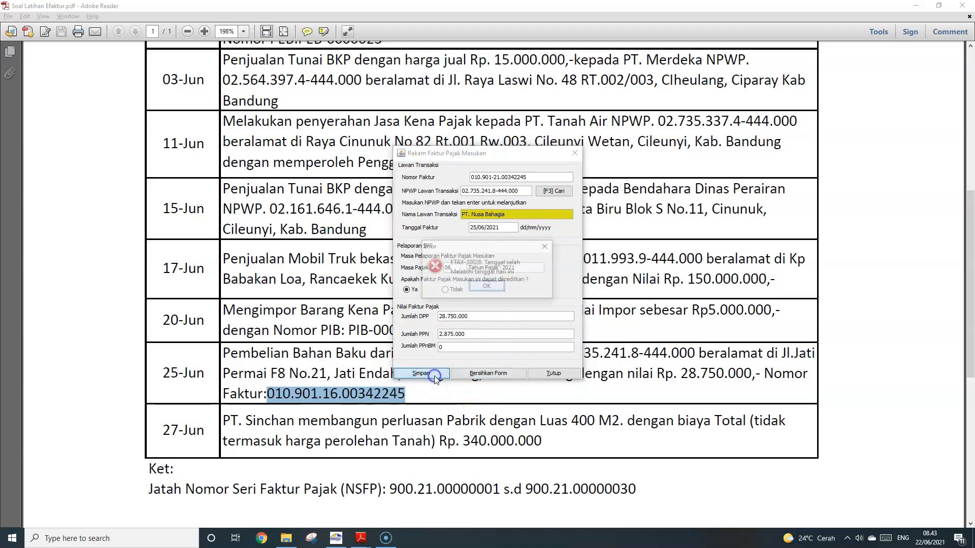
Correct the invalid invoice date to 20/06/2021 and save the invoice without starting another
click(489, 289)
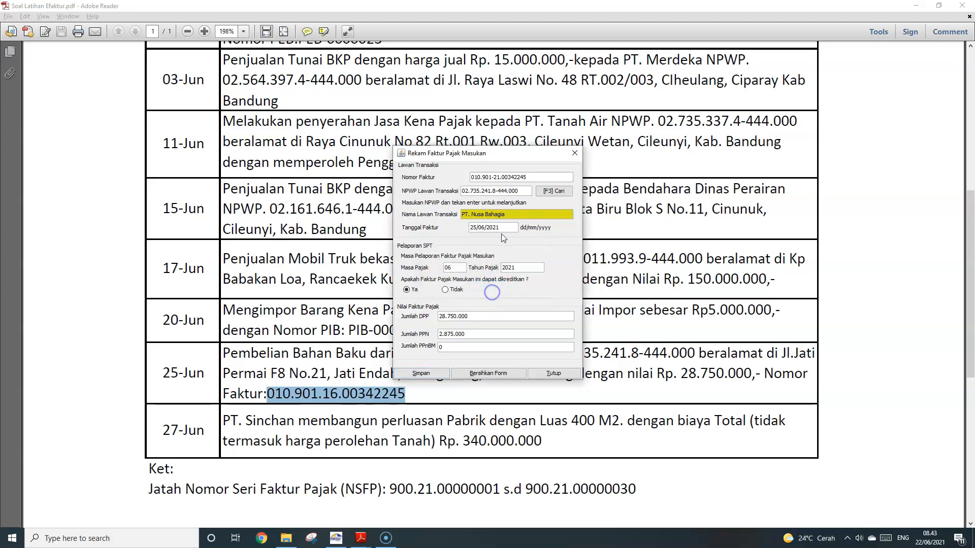
click(476, 227)
key(BackSpace)
text(0)
click(628, 333)
click(420, 376)
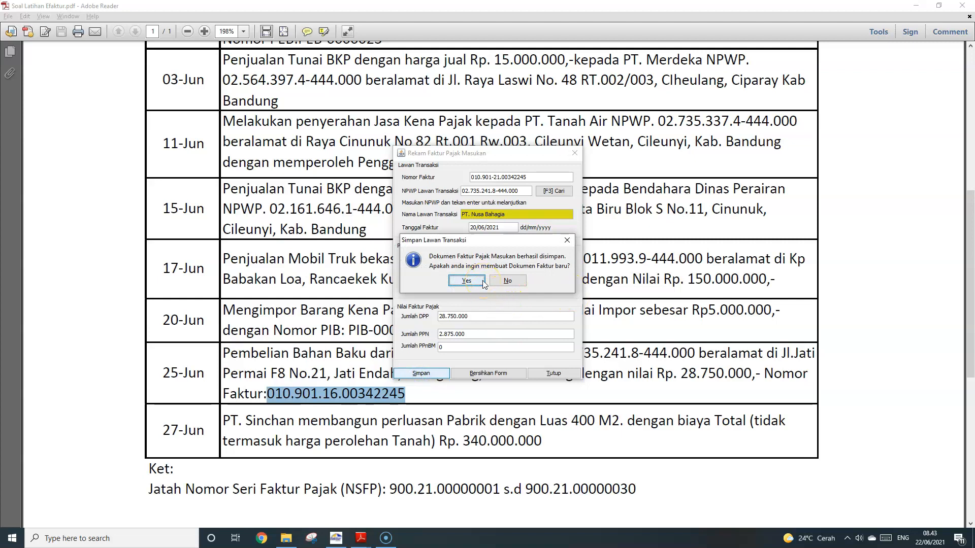
click(518, 282)
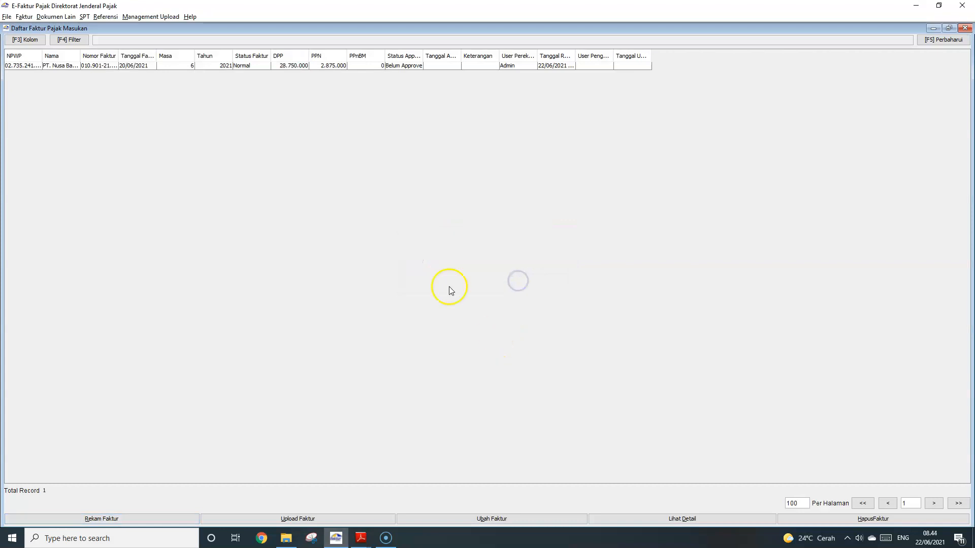
Upload the PT. Nusa Bahagia input invoice and confirm the upload
click(329, 66)
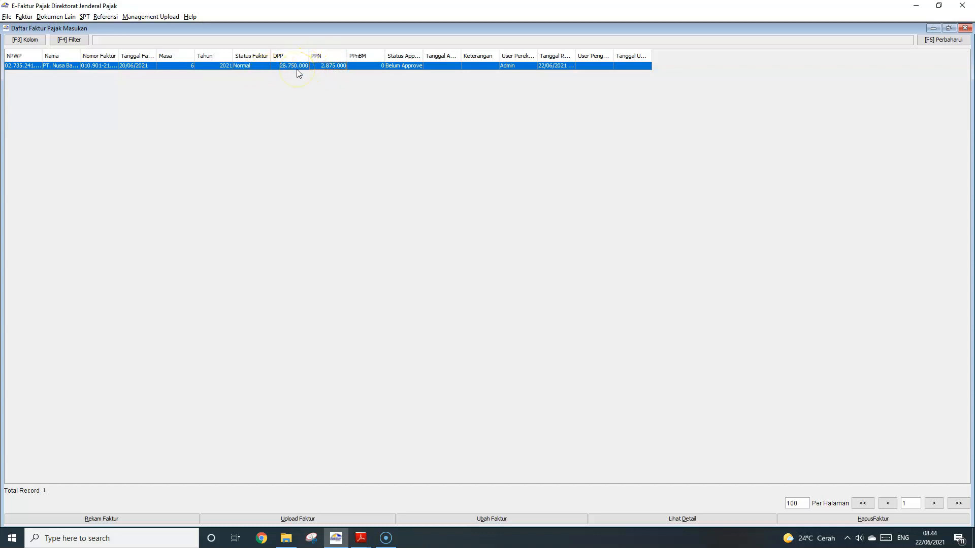
click(316, 519)
click(472, 303)
click(501, 301)
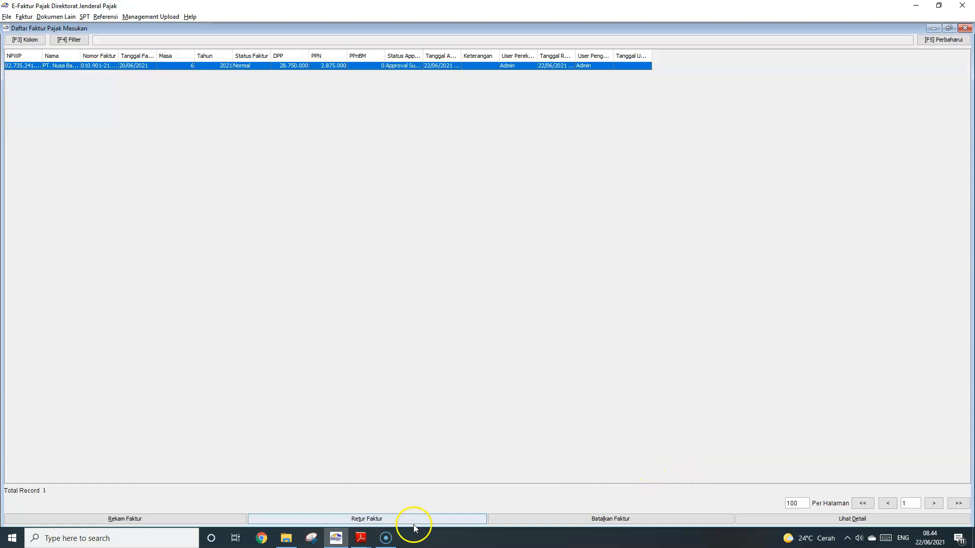
Review the approved invoice's details, then open the Retur Dokumen Lain Pajak Masukan list
click(853, 520)
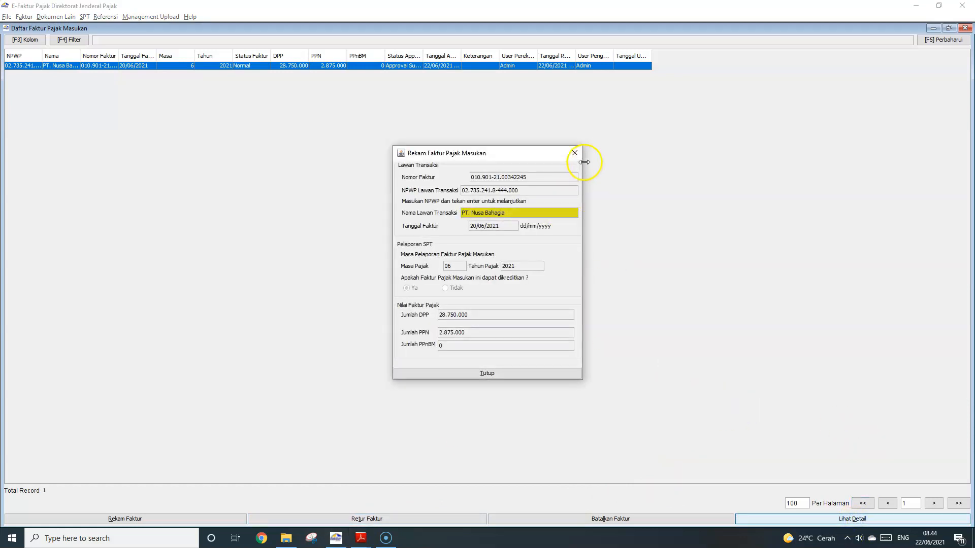
click(575, 153)
click(67, 18)
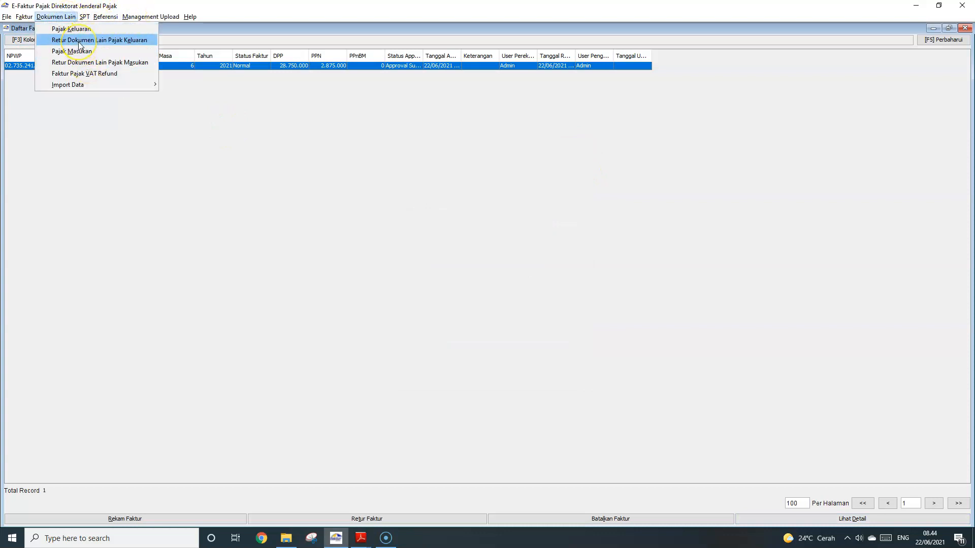
click(92, 62)
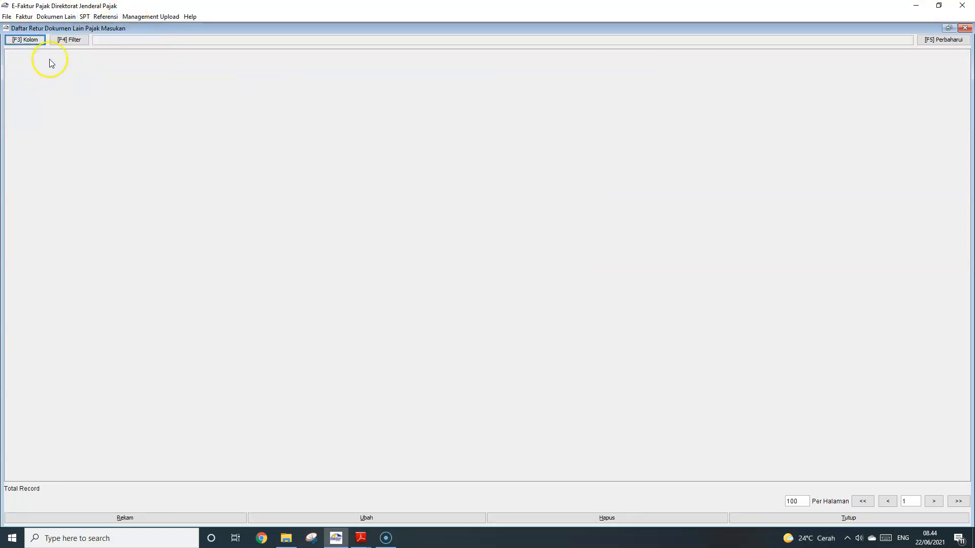
Refresh and reopen the return document list, check its Filter without applying, then close it
click(943, 39)
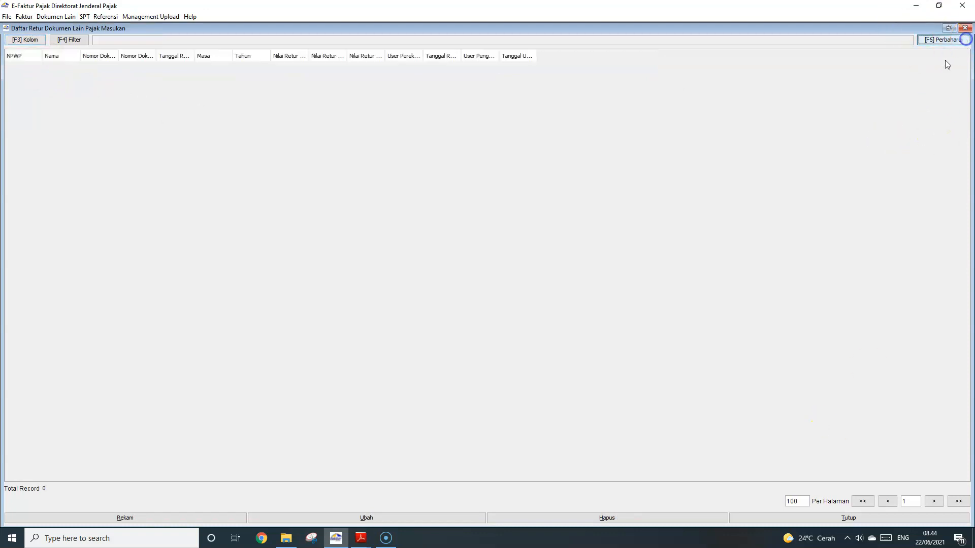
click(949, 40)
click(965, 28)
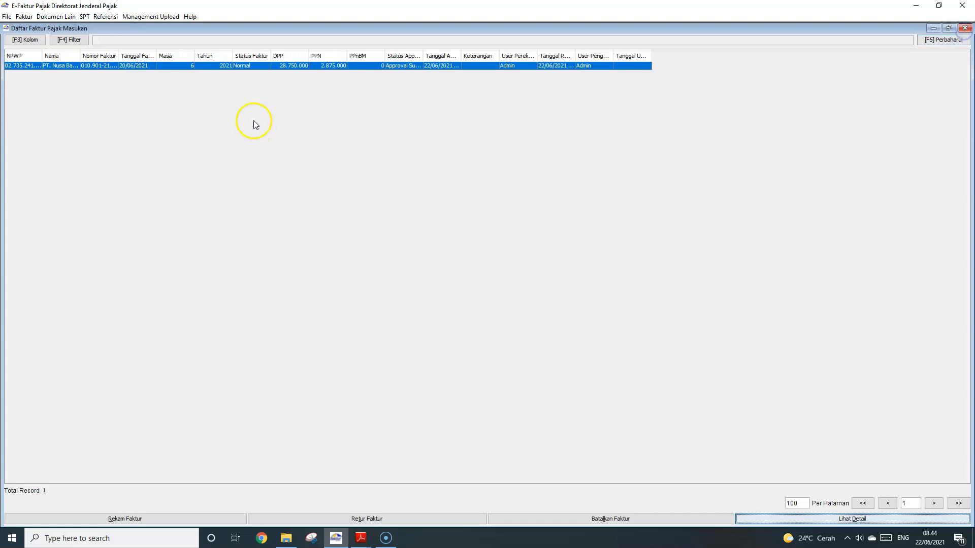
click(965, 28)
click(54, 17)
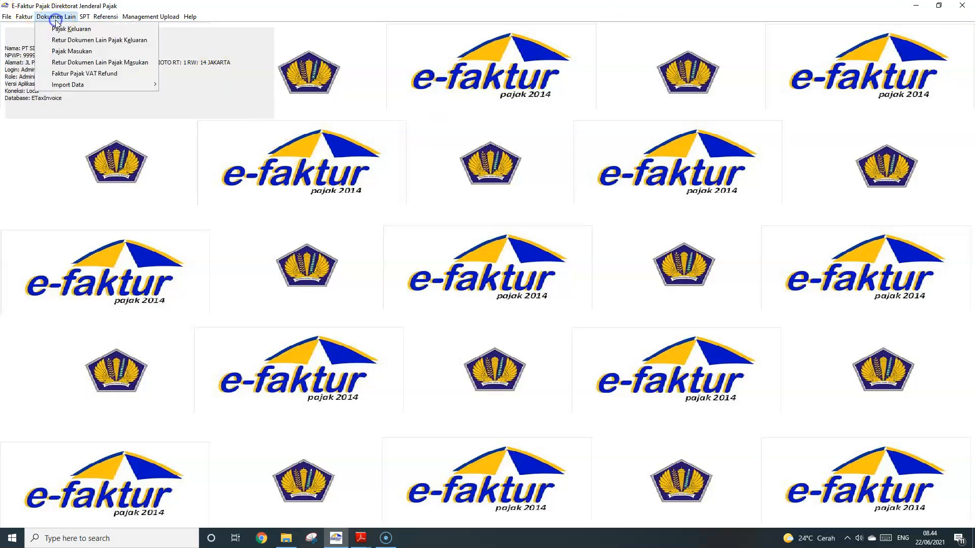
click(81, 62)
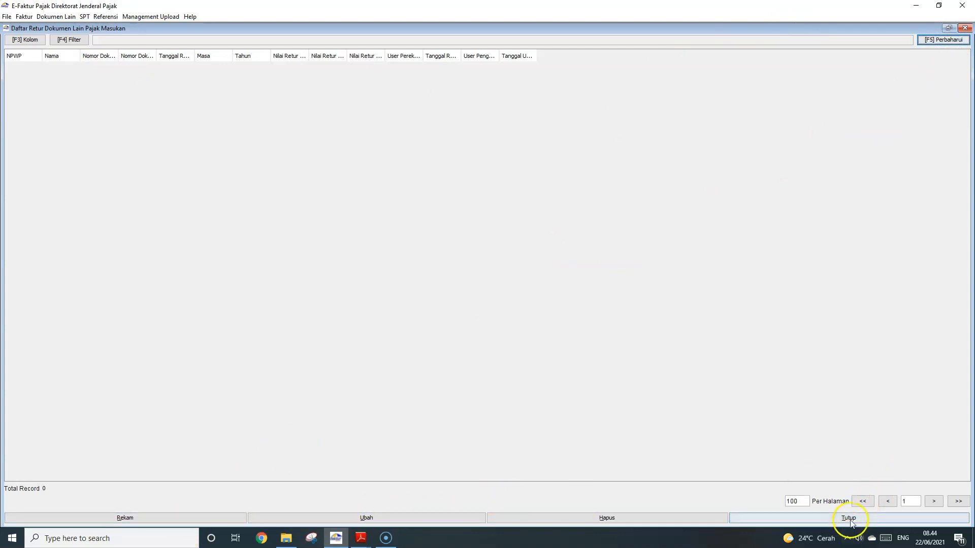
click(76, 40)
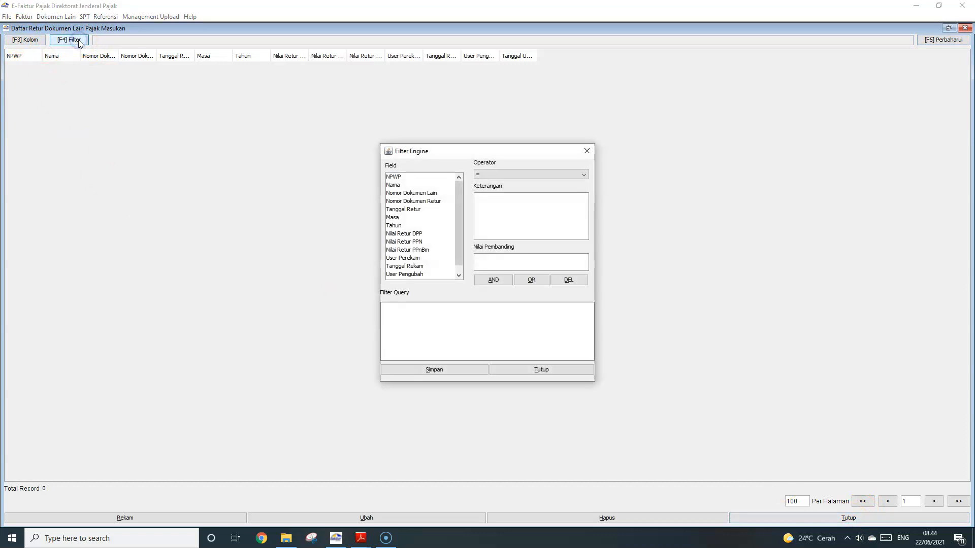
click(587, 151)
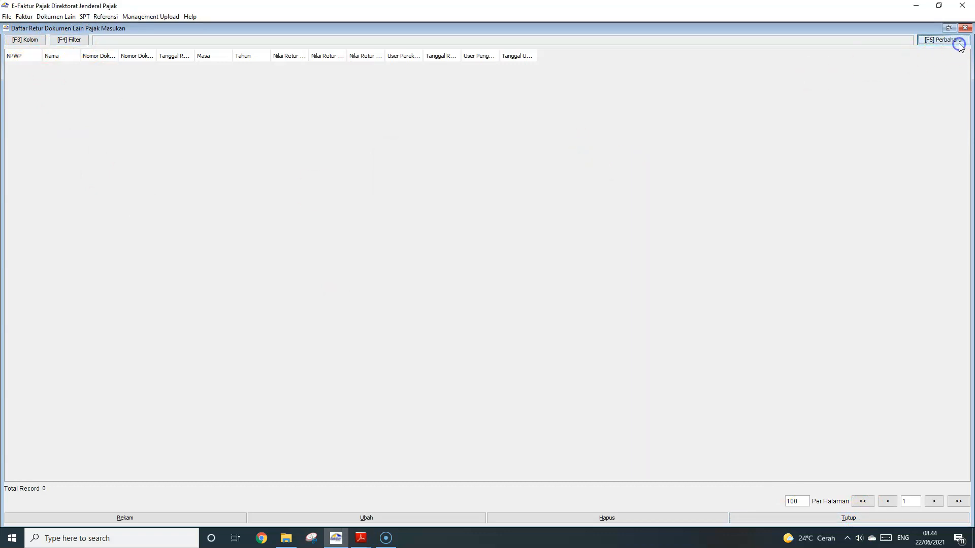
click(964, 28)
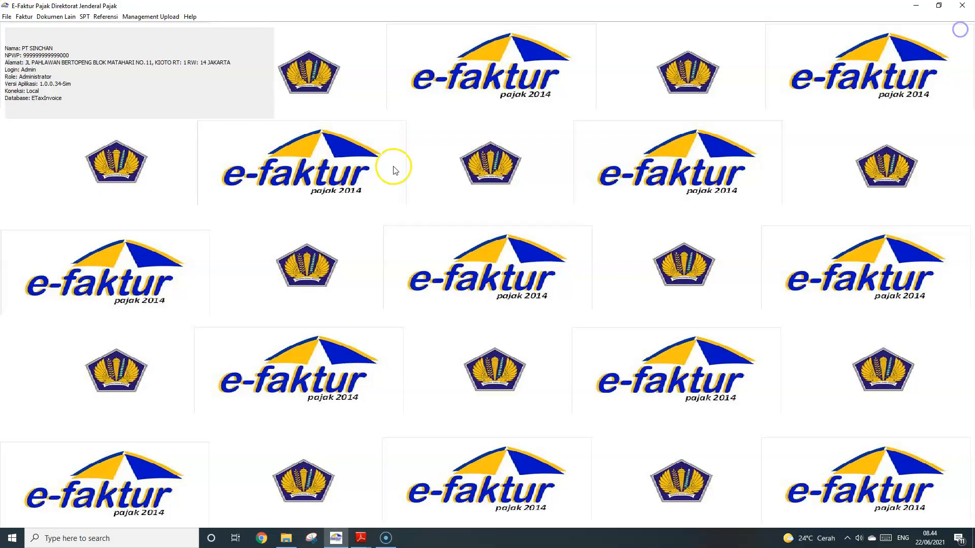
Recheck the input invoice list and the empty Rekam return form, then close the return list
click(23, 16)
mouse_move(56, 40)
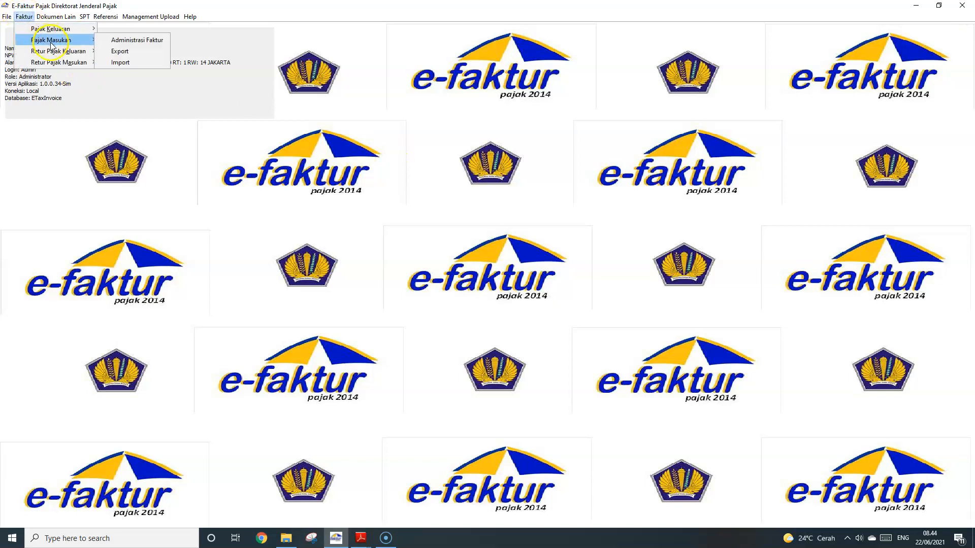
click(122, 41)
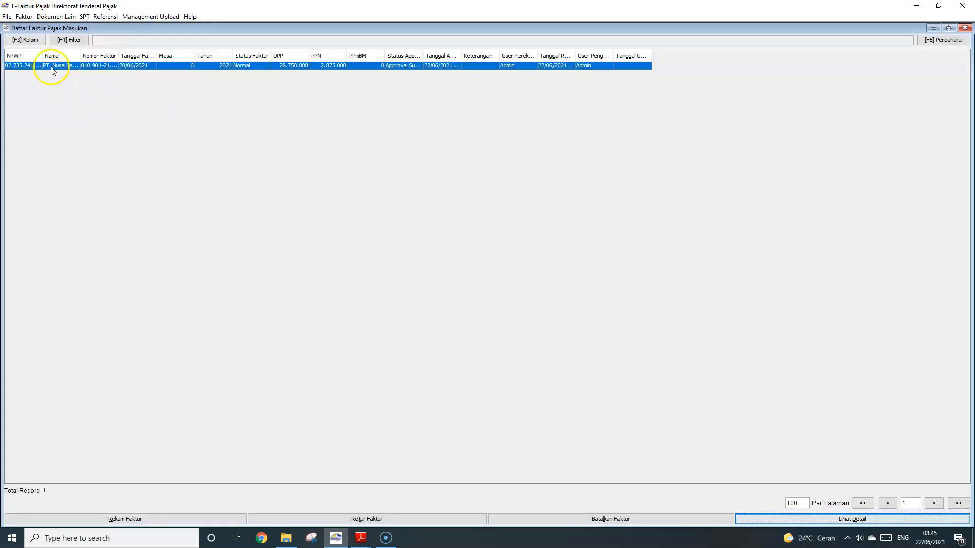
click(965, 27)
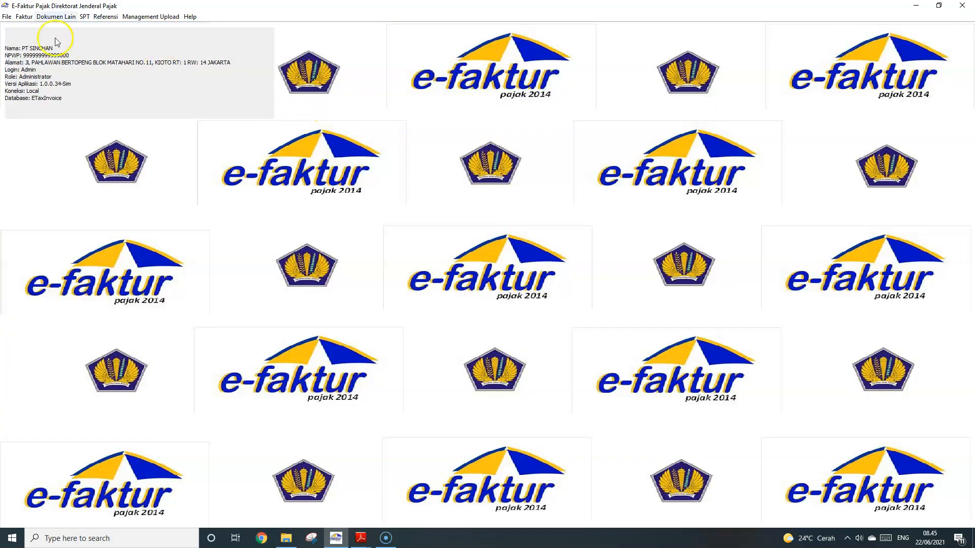
click(61, 17)
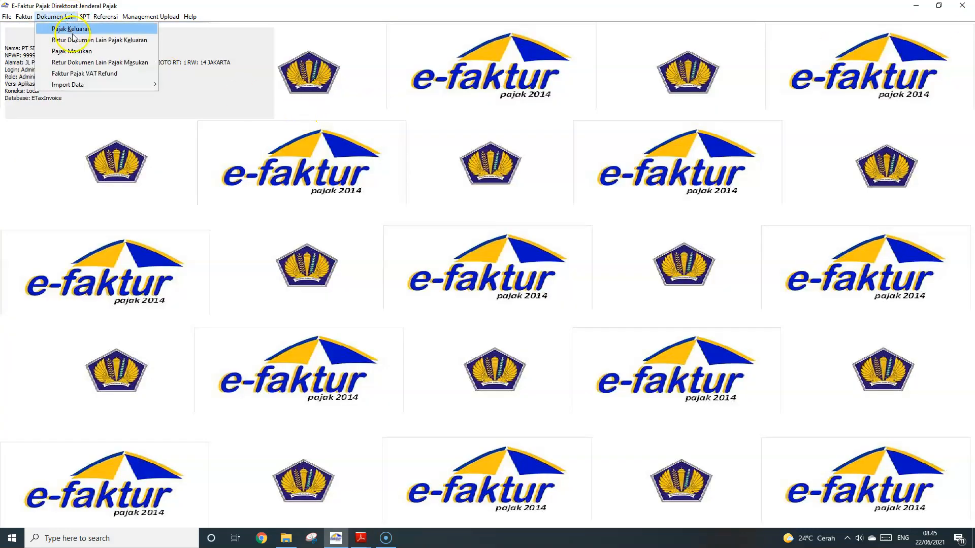
click(78, 63)
click(134, 517)
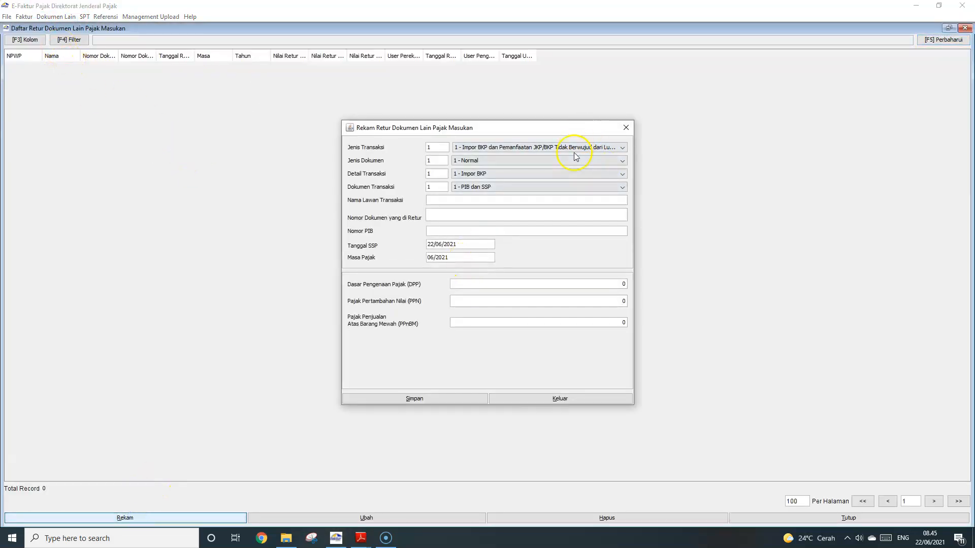
click(626, 128)
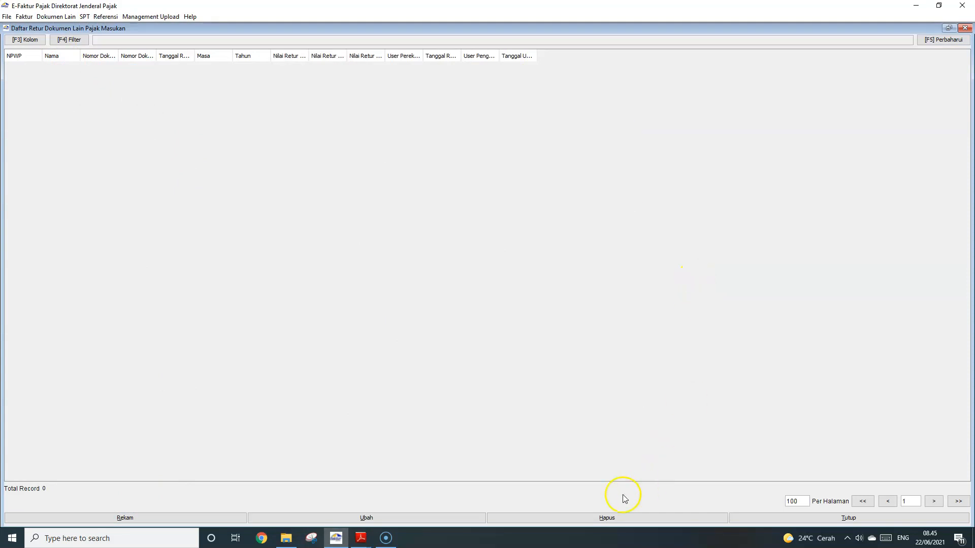
click(949, 40)
click(964, 28)
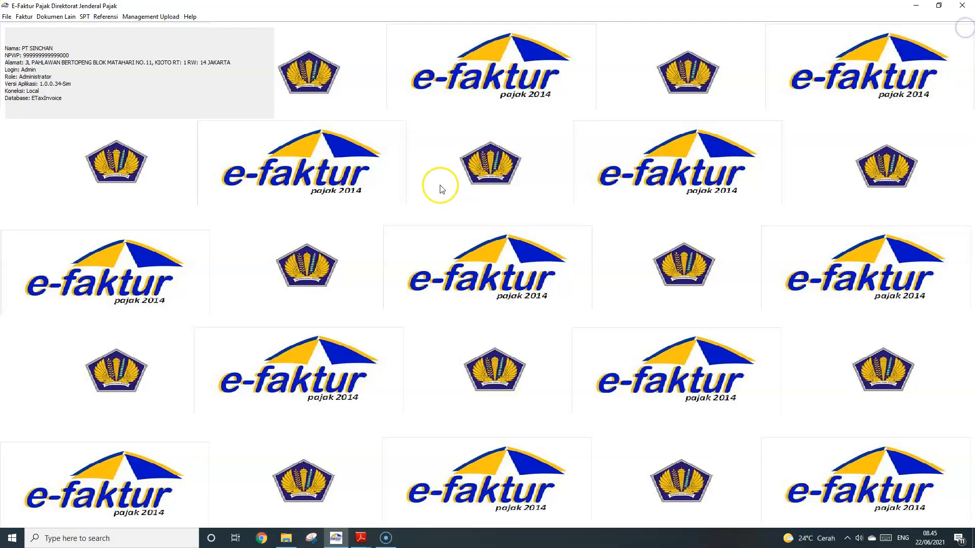
Review the 20–27 June transactions in the exercise PDF
key(alt+Tab)
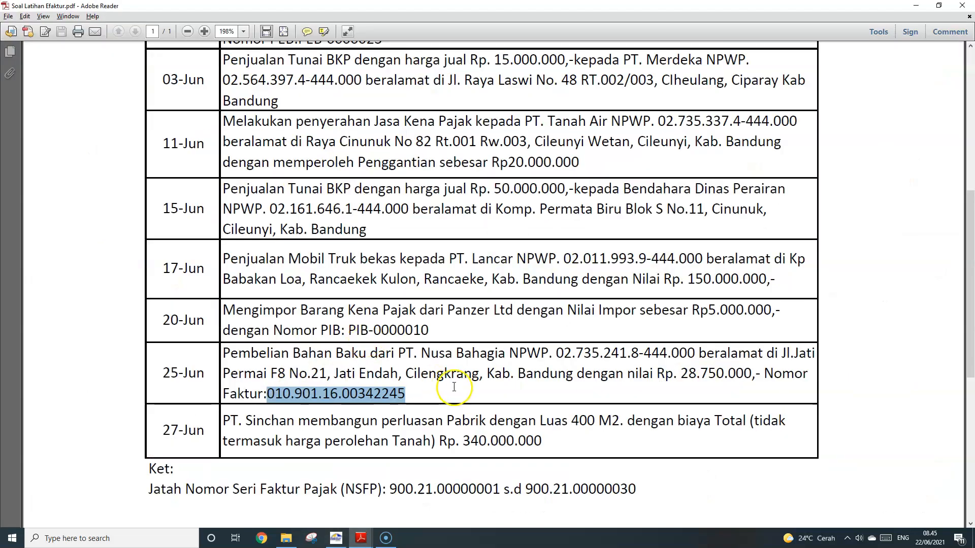
key(alt+Tab)
key(alt+Tab)
drag(541, 442, 293, 374)
click(294, 374)
key(alt+Tab)
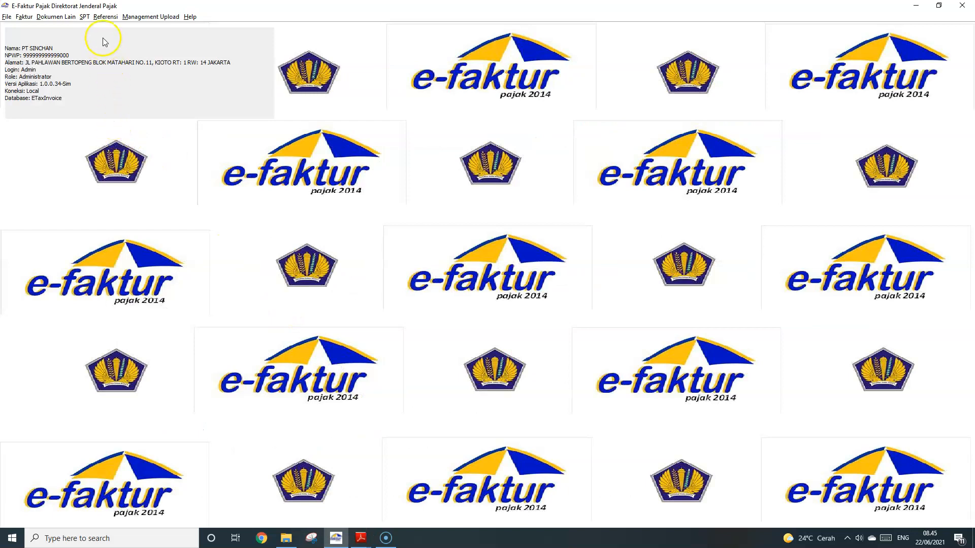
click(386, 538)
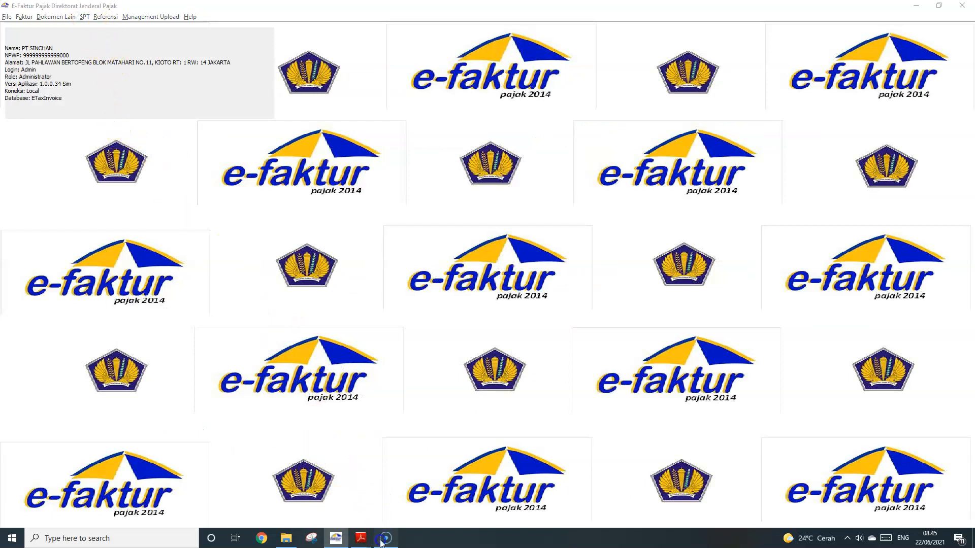
click(264, 202)
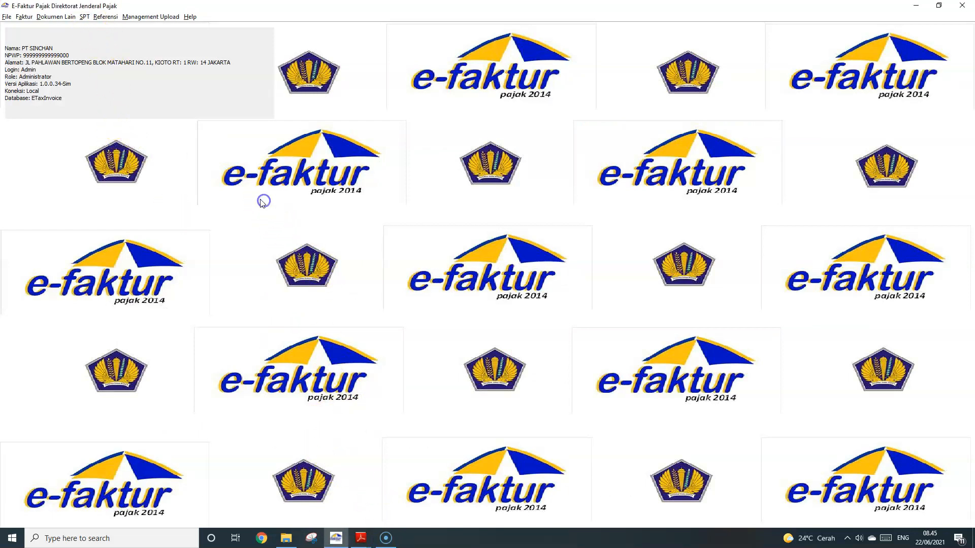
Re-post the June 2021 invoice data into the SPT and check the output and input document counts
click(84, 17)
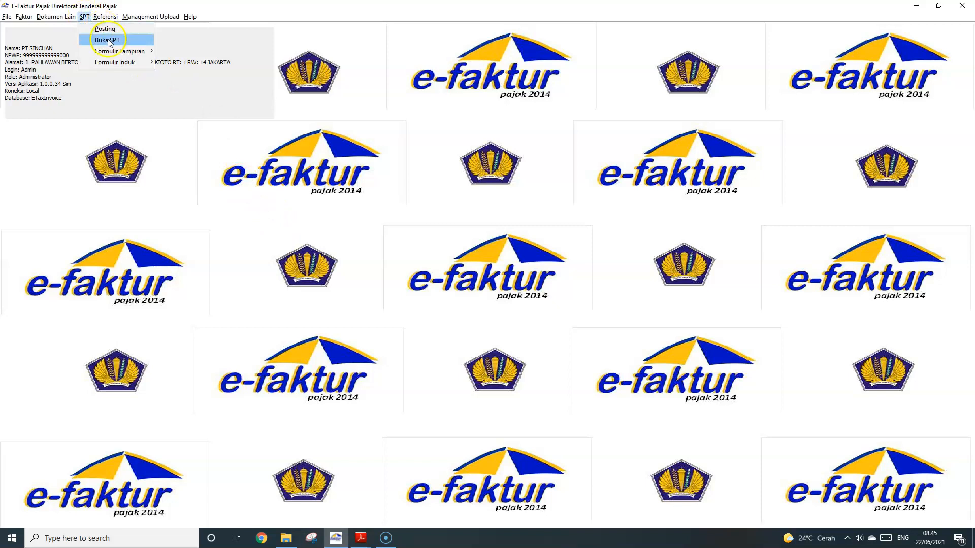
click(143, 63)
click(175, 62)
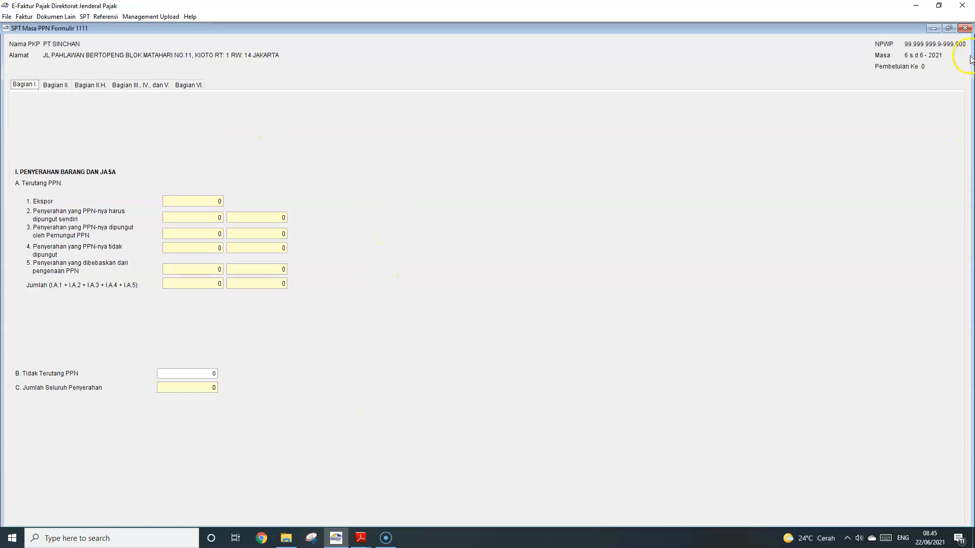
click(965, 28)
click(104, 17)
click(86, 16)
click(127, 29)
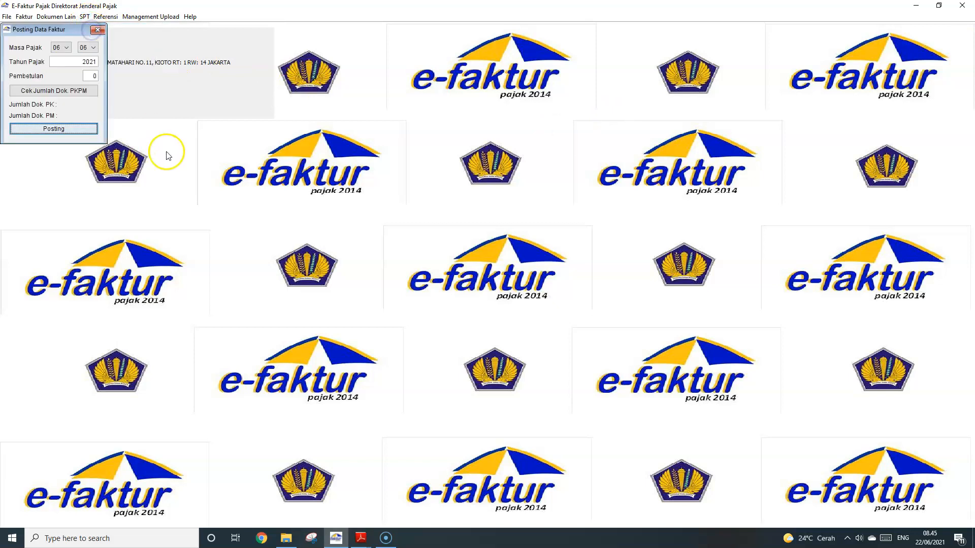
click(61, 130)
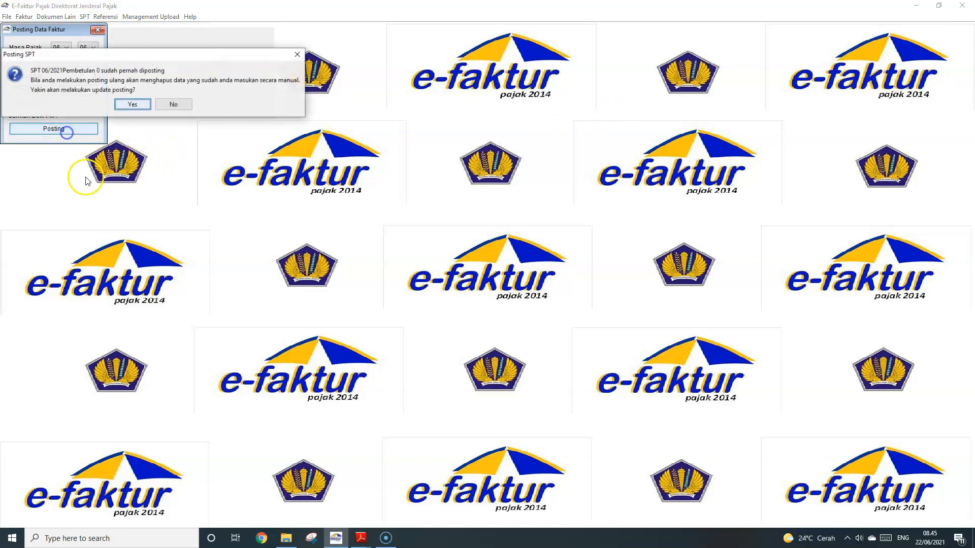
click(142, 104)
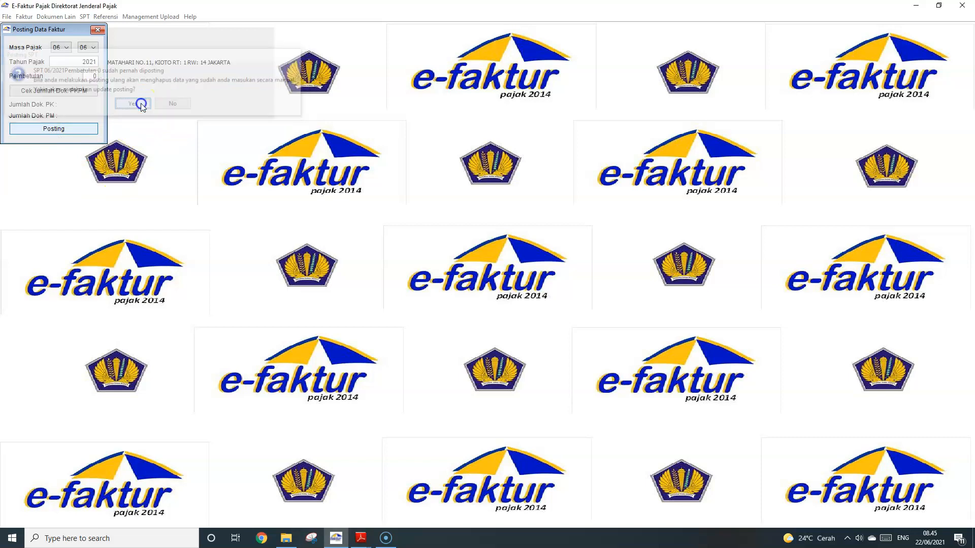
click(73, 107)
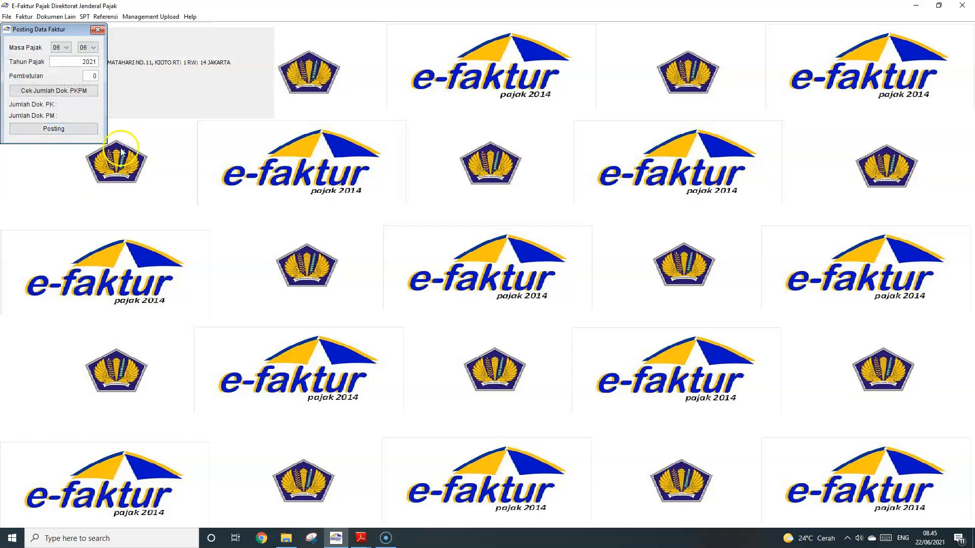
click(83, 97)
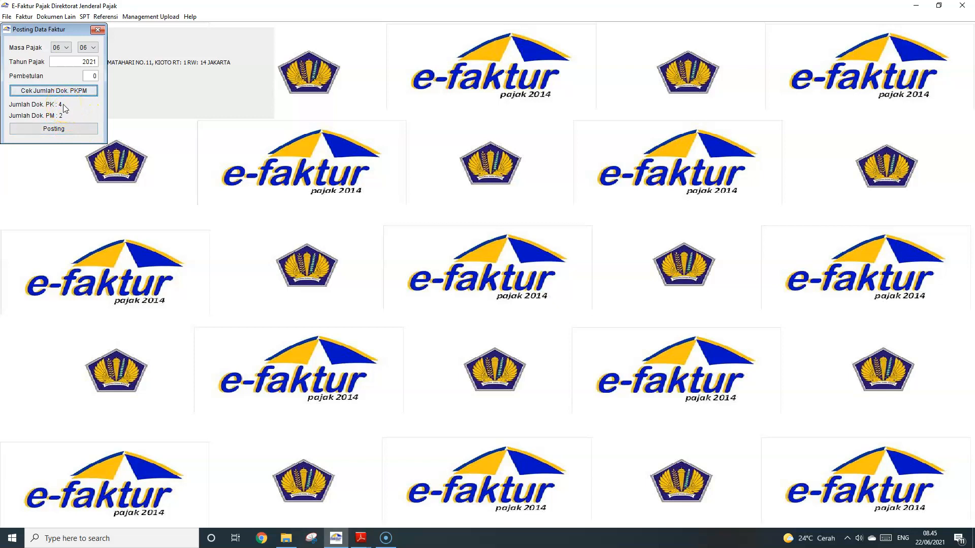
Compare the June transactions in the exercise PDF against the posting counts
mouse_move(357, 542)
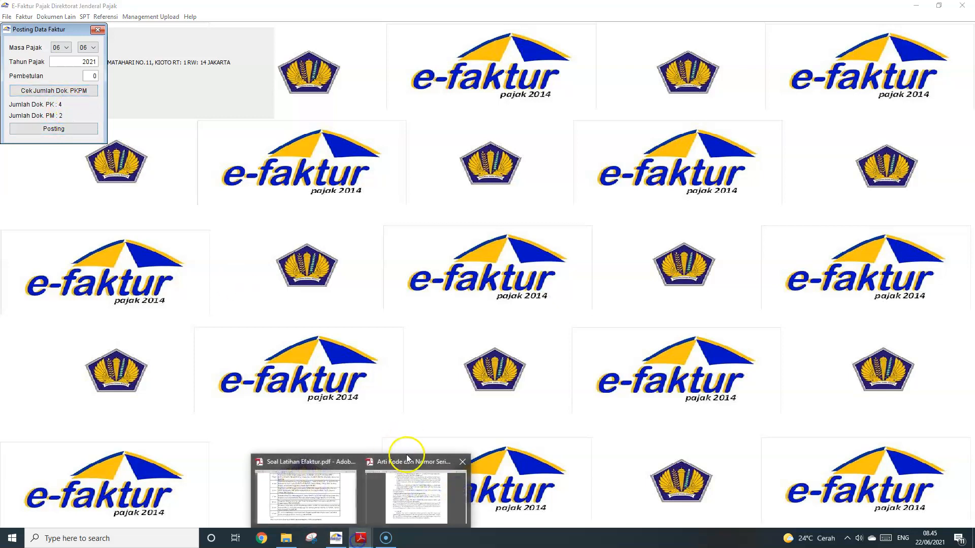
click(300, 495)
scroll(423, 264, up, 1)
scroll(422, 264, down, 1)
key(alt+Tab)
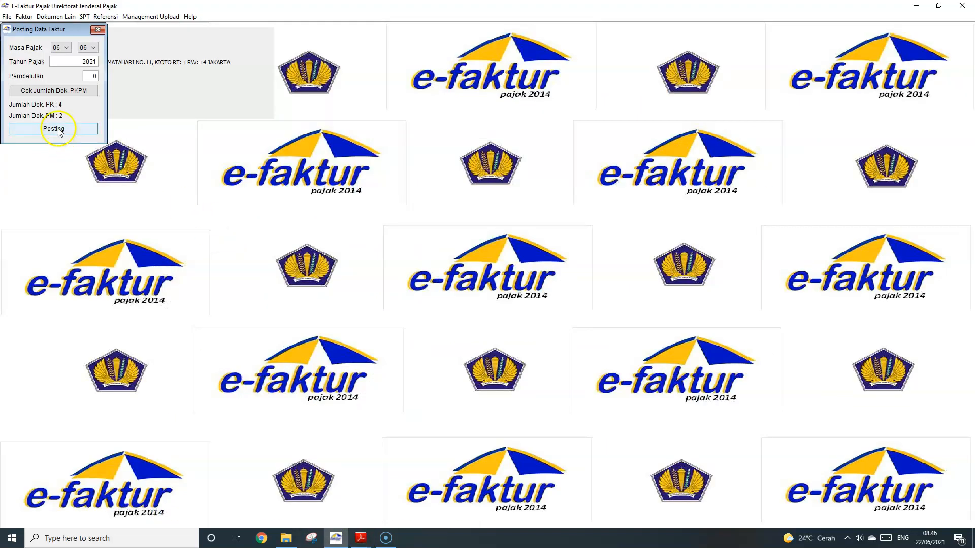
key(alt+Tab)
click(404, 395)
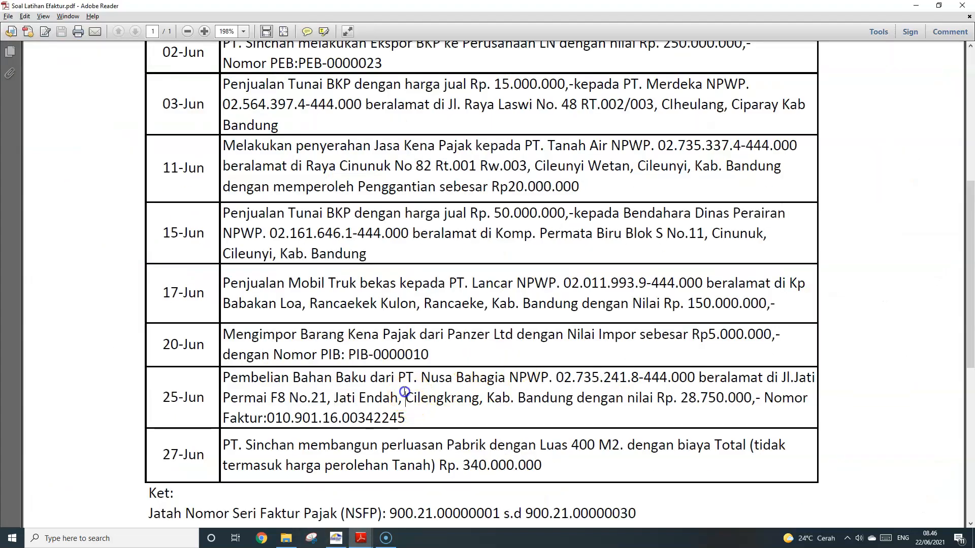
click(400, 390)
click(412, 354)
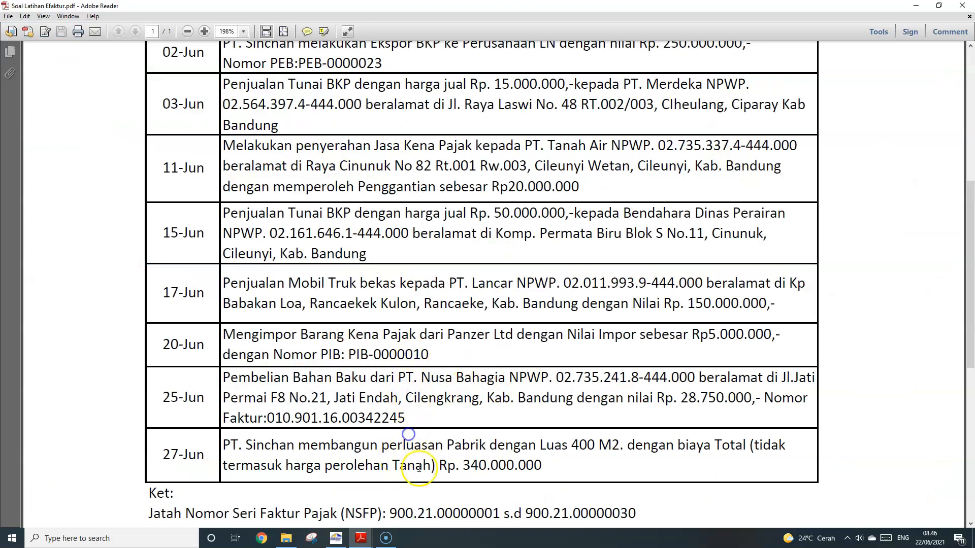
click(353, 342)
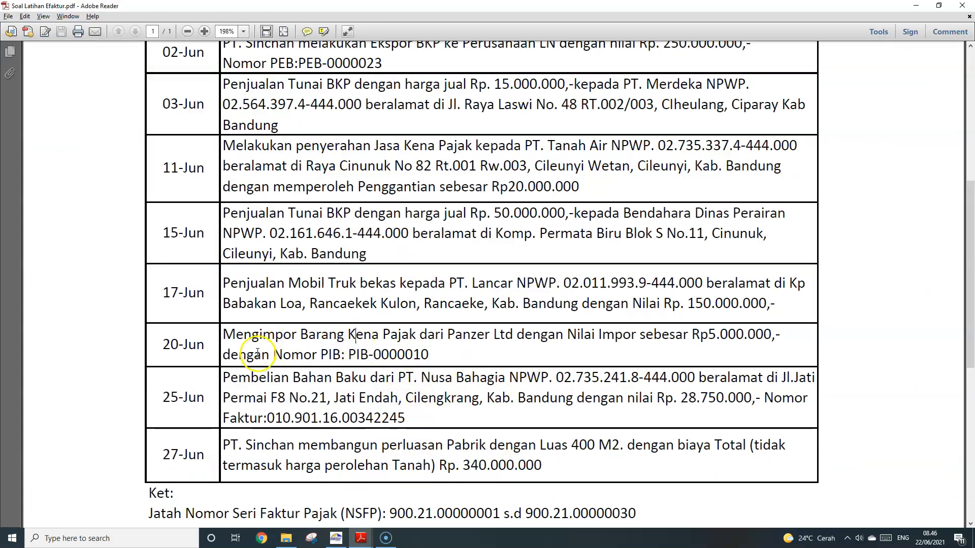
click(399, 419)
key(alt+Tab)
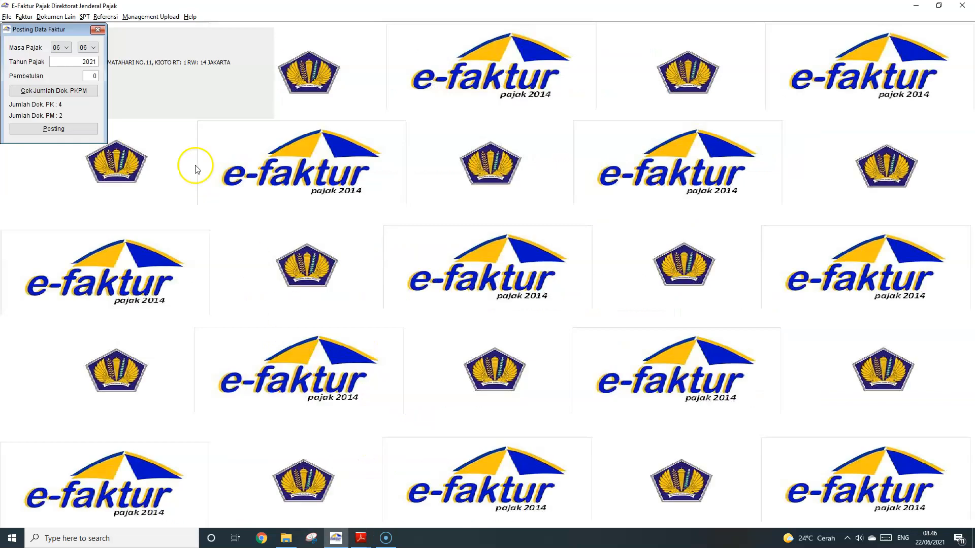
Post the 06/2021 data again, overwriting the earlier posting, and close the posting dialog
click(78, 130)
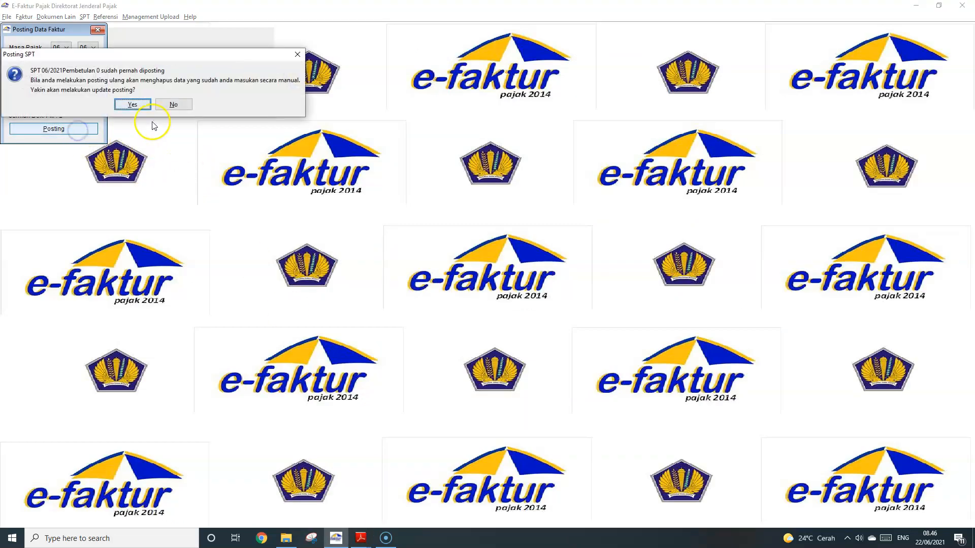
click(148, 105)
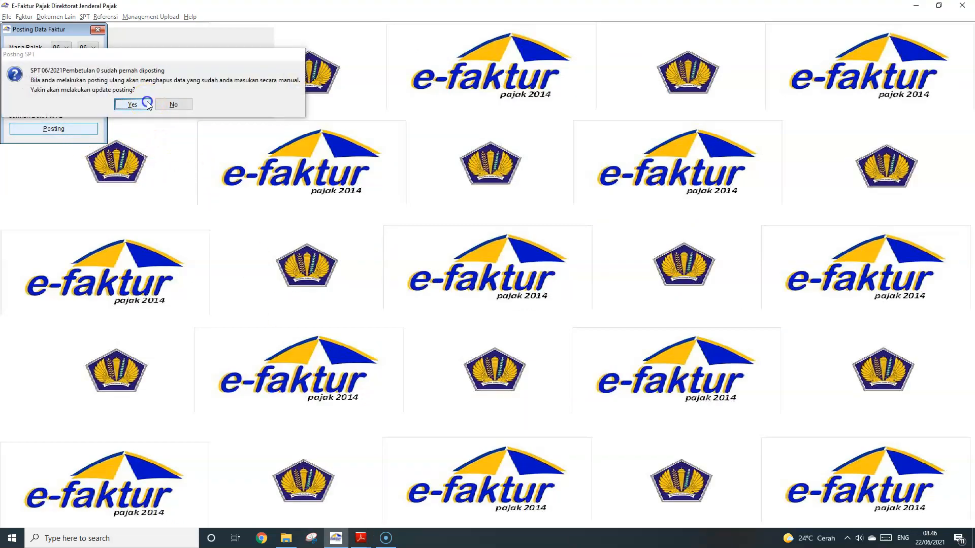
click(64, 104)
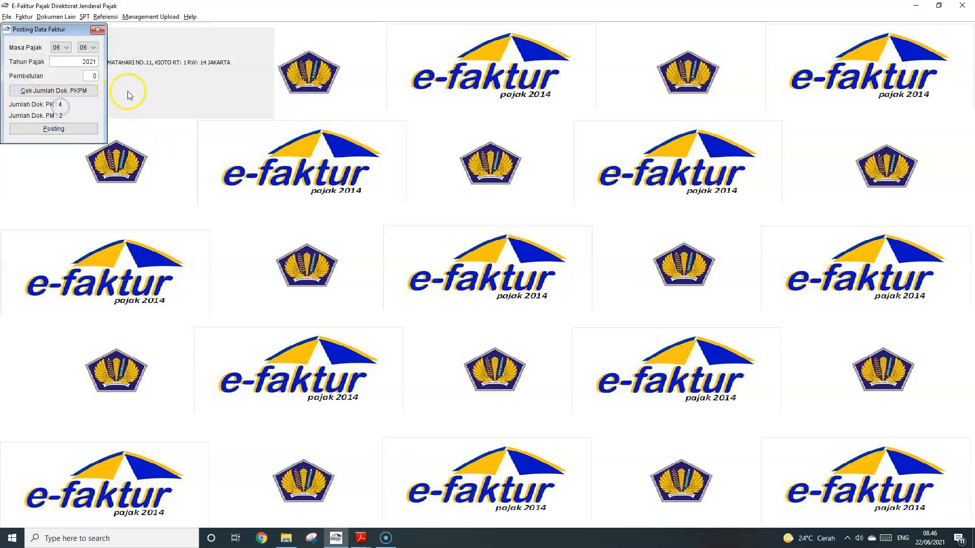
click(98, 30)
click(84, 16)
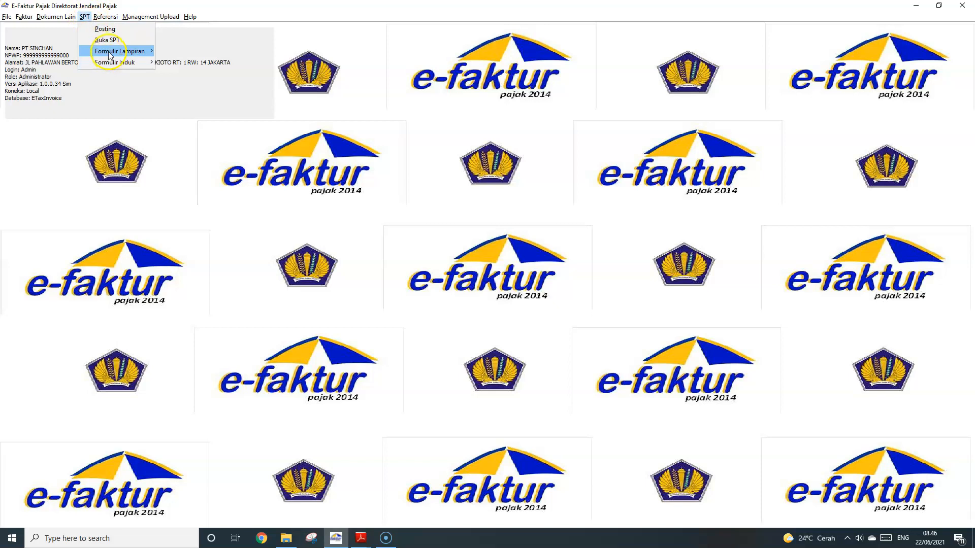
mouse_move(122, 62)
click(193, 61)
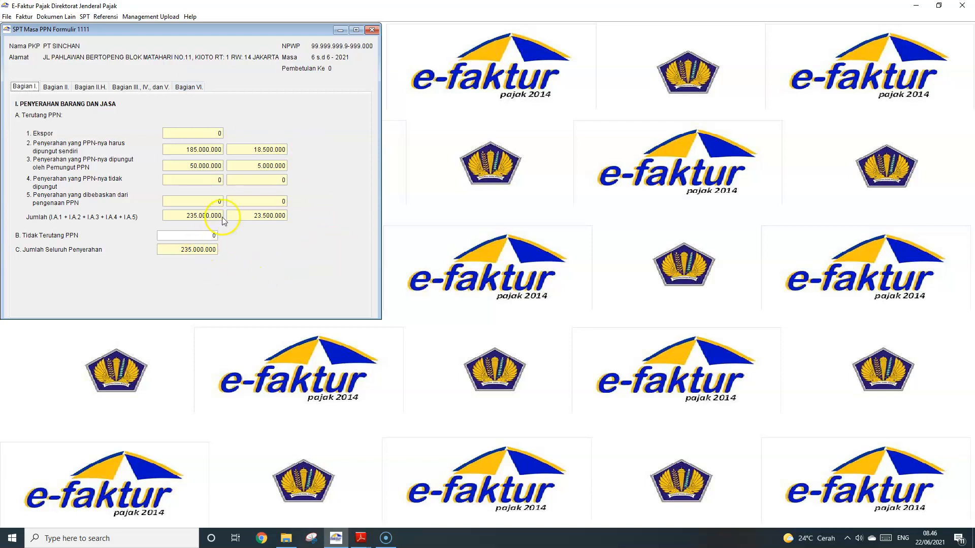
click(57, 87)
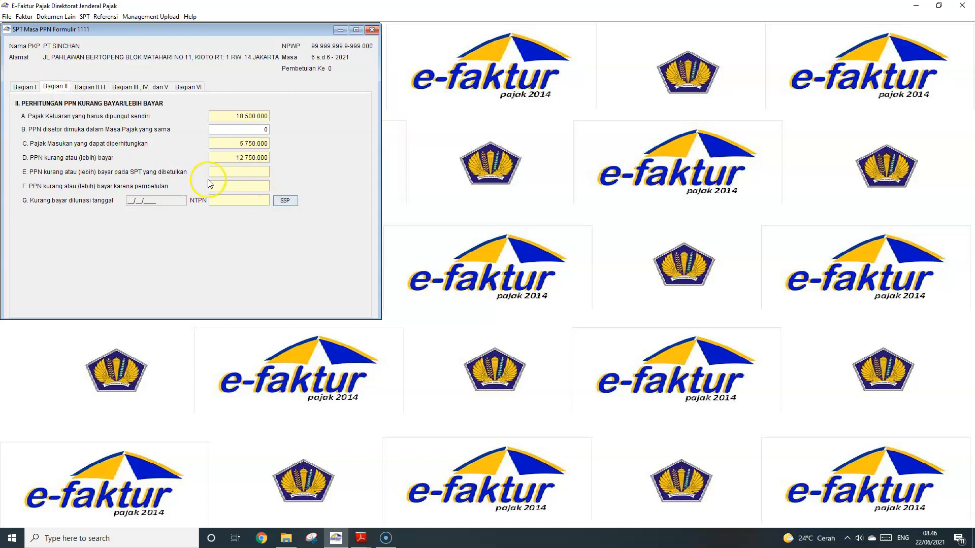
click(91, 88)
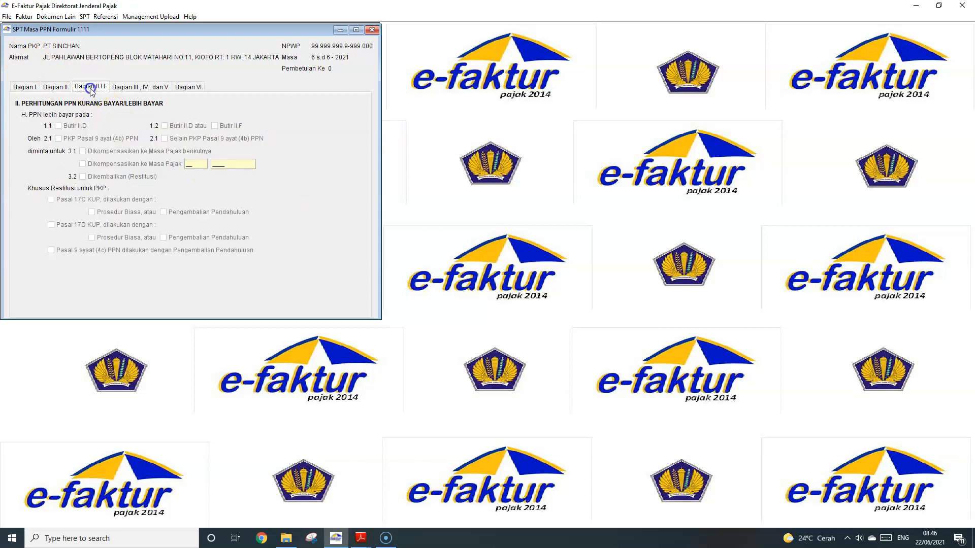
click(61, 89)
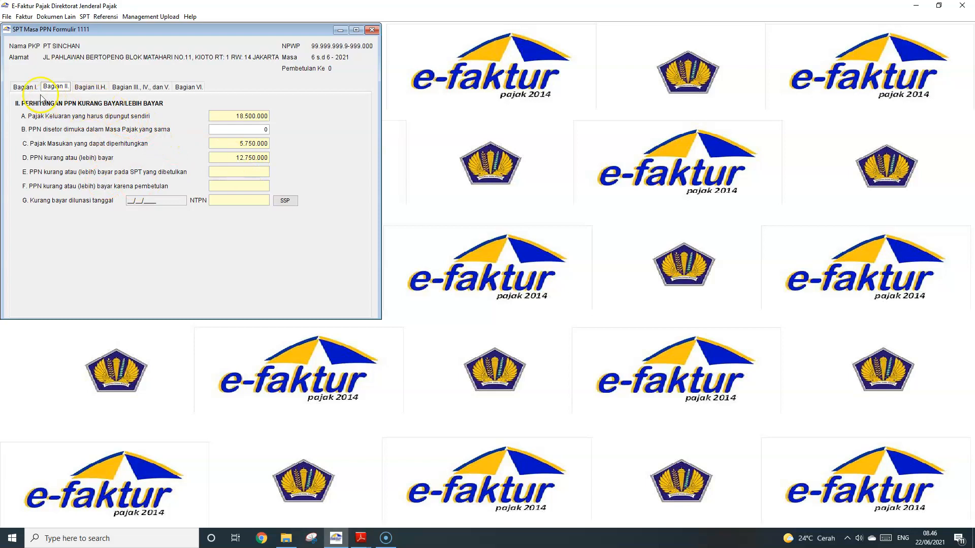
click(23, 87)
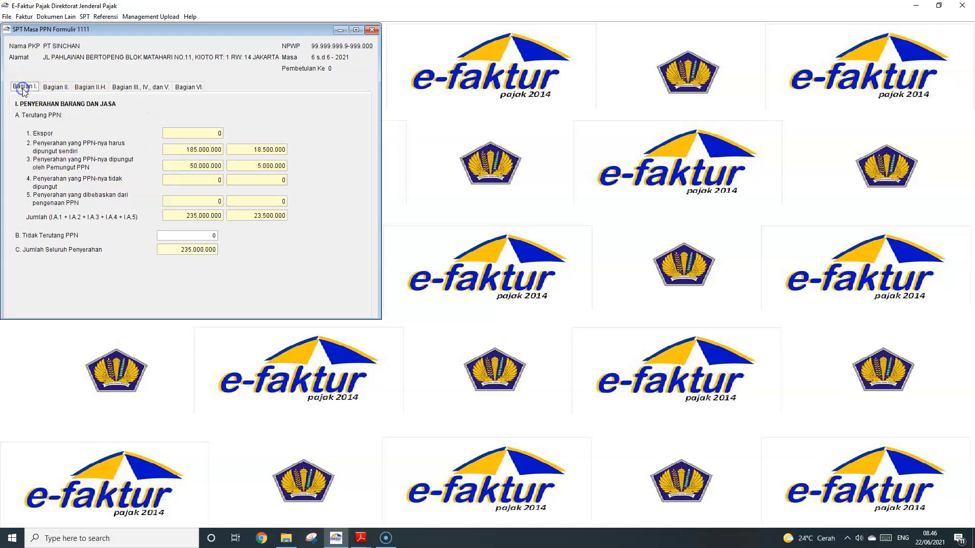
click(53, 87)
click(372, 31)
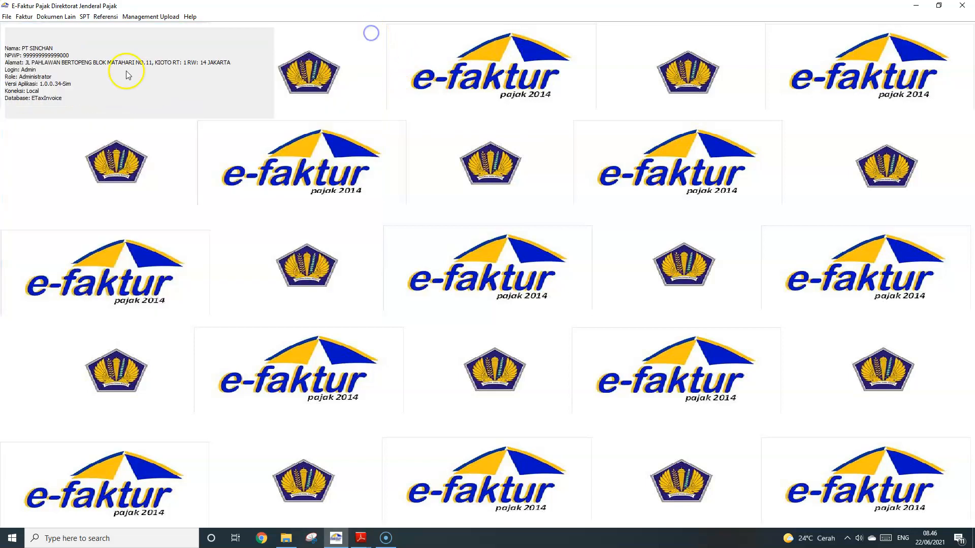
click(24, 17)
mouse_move(46, 44)
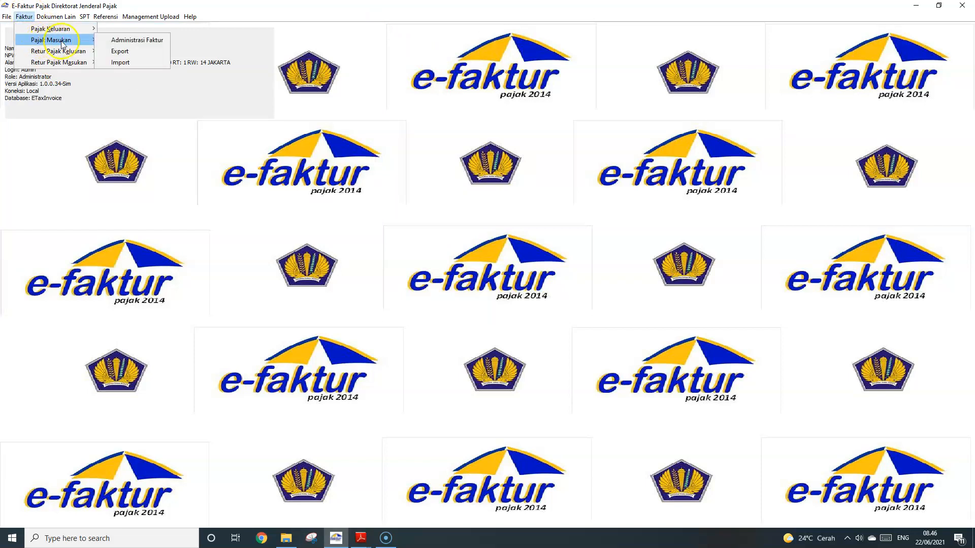
click(121, 62)
click(258, 29)
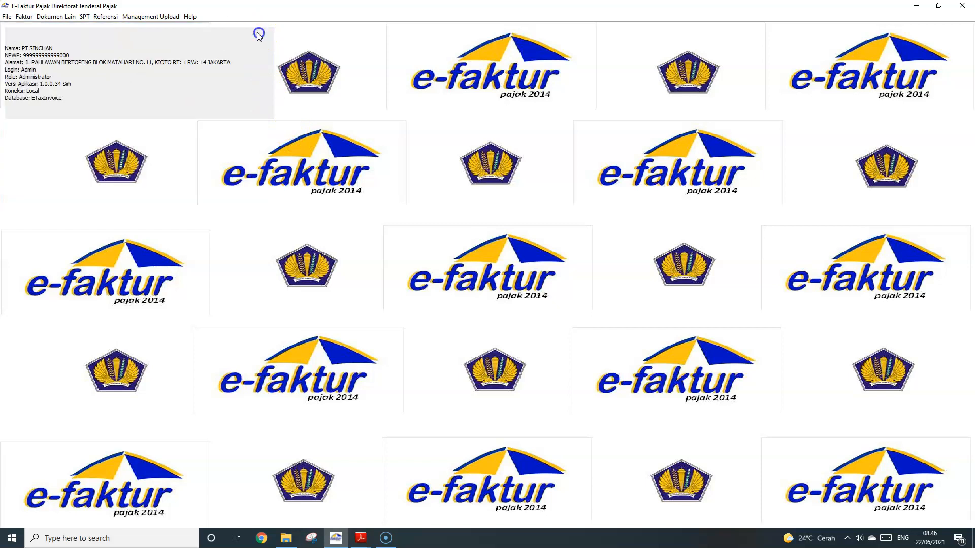
click(57, 17)
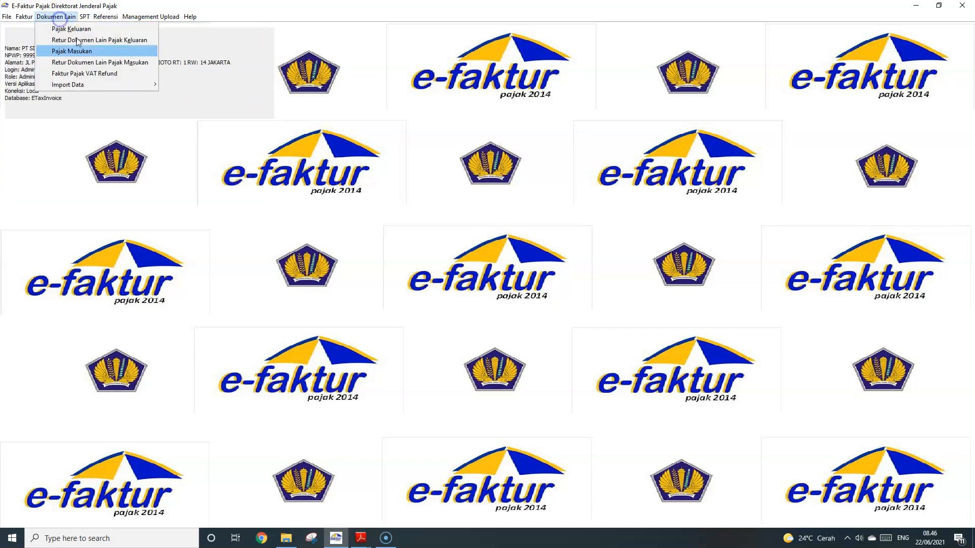
click(90, 63)
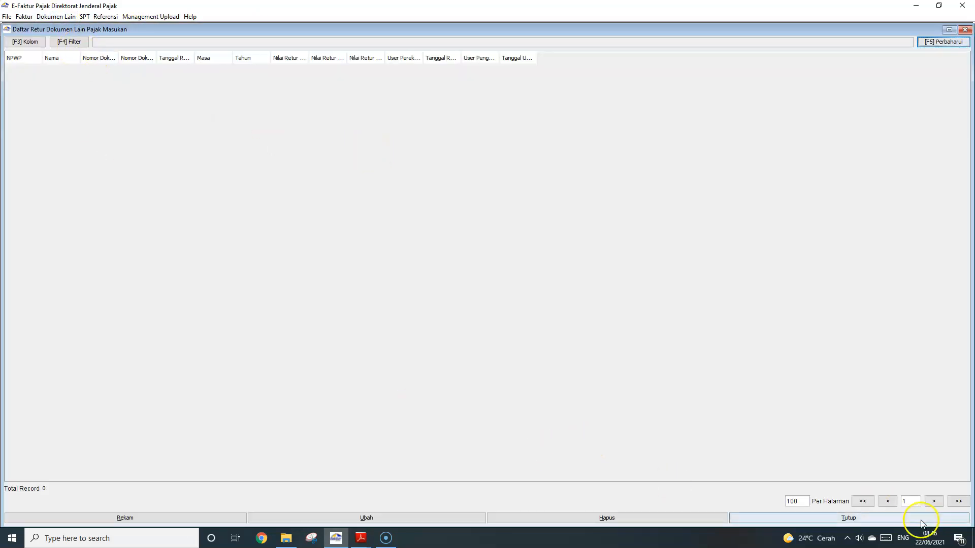
click(945, 42)
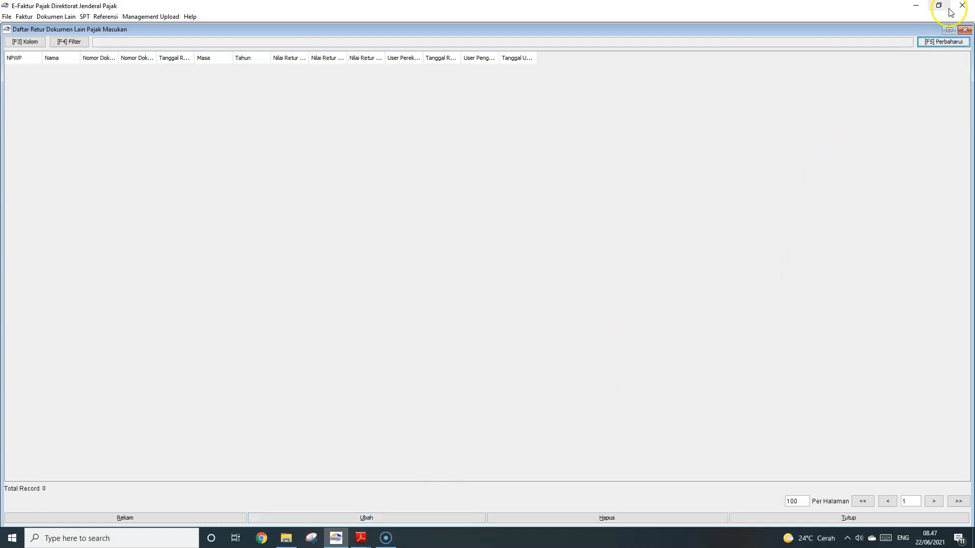
click(964, 29)
click(83, 17)
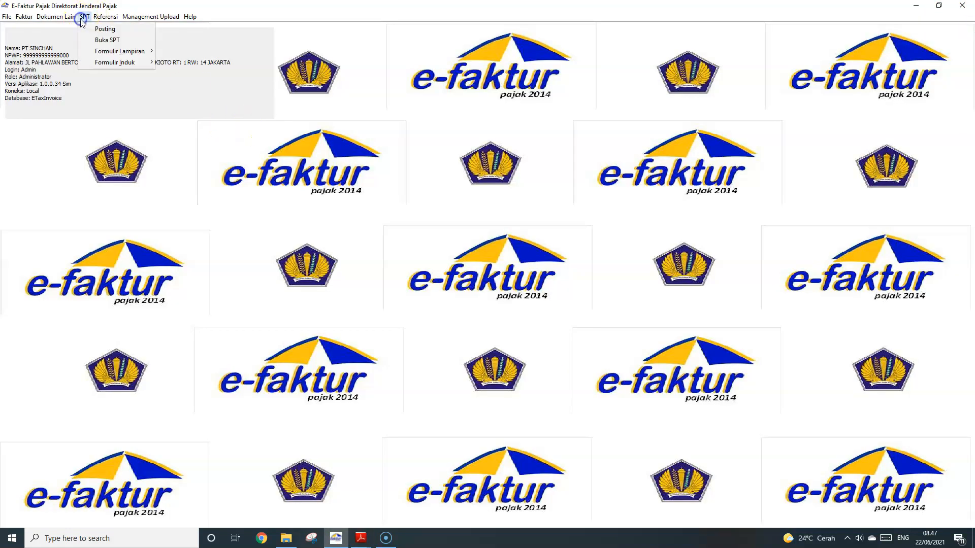
Open the other input documents list, widen its columns, and find Panzer's 5.000.000 value in the PDF
mouse_move(55, 17)
click(71, 51)
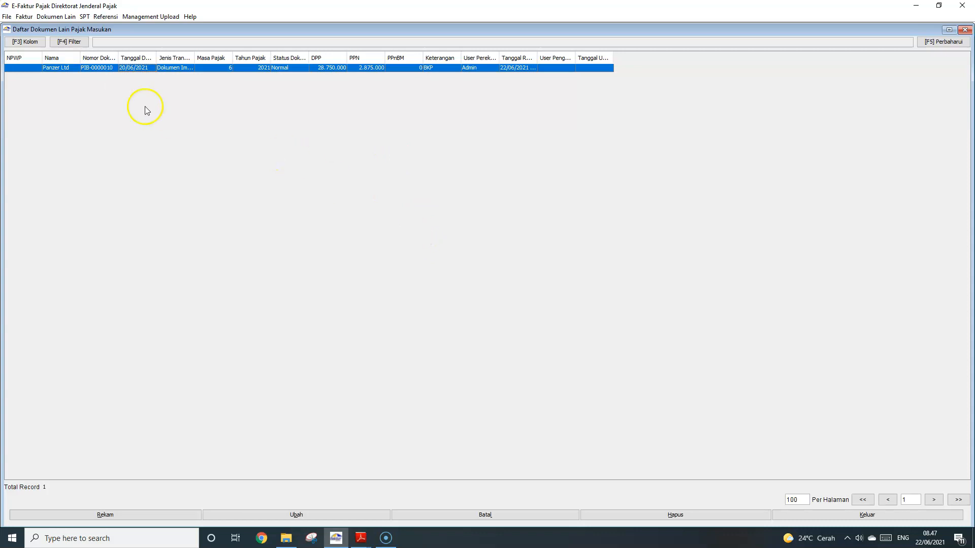
drag(119, 58, 151, 57)
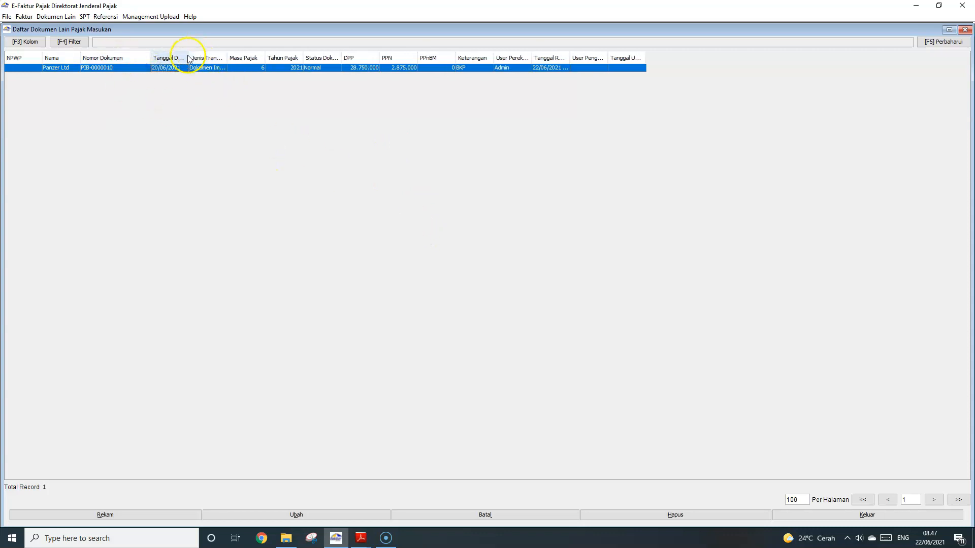
drag(189, 57, 271, 57)
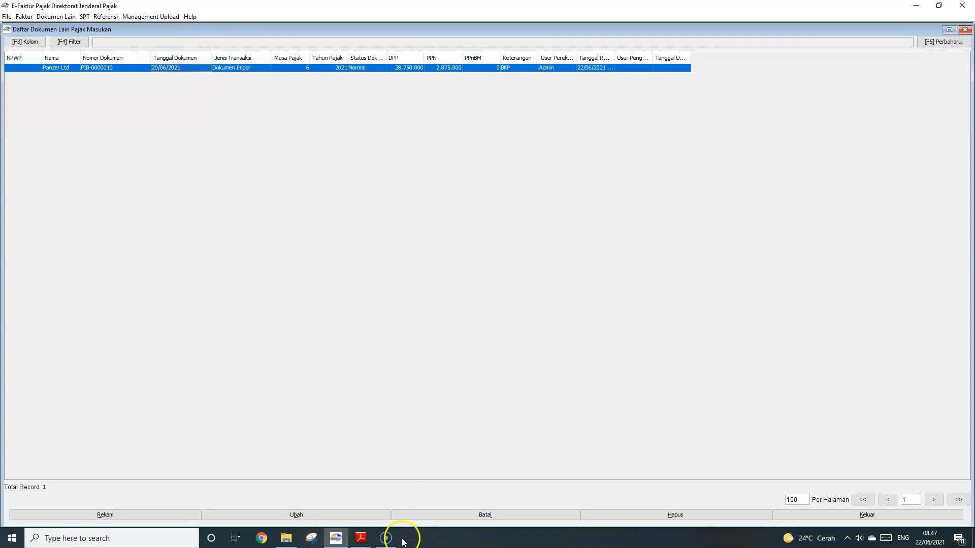
click(363, 546)
click(285, 506)
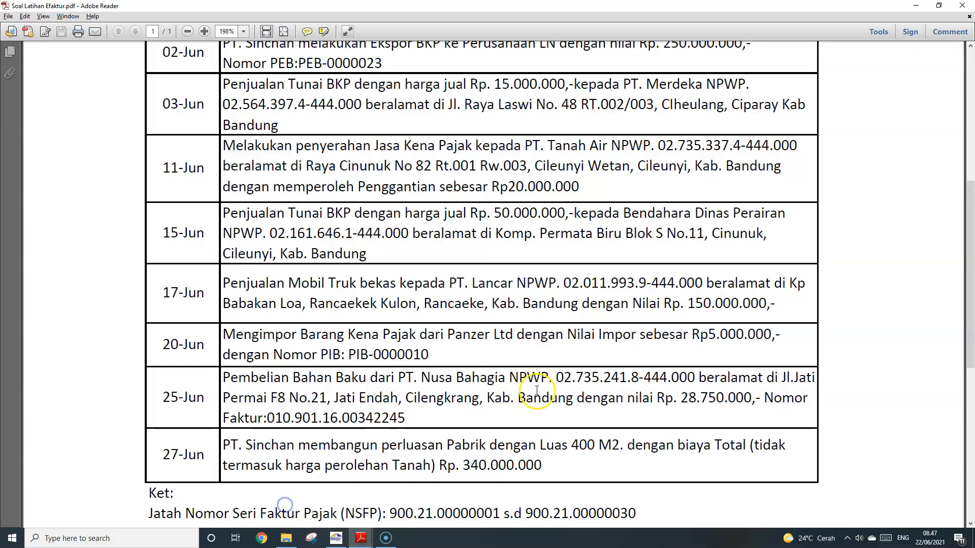
drag(784, 337, 702, 335)
key(alt+Tab)
Change the Panzer Ltd record's DPP from 28.750.000 to 5.000.000 and save
click(258, 514)
drag(584, 266, 661, 268)
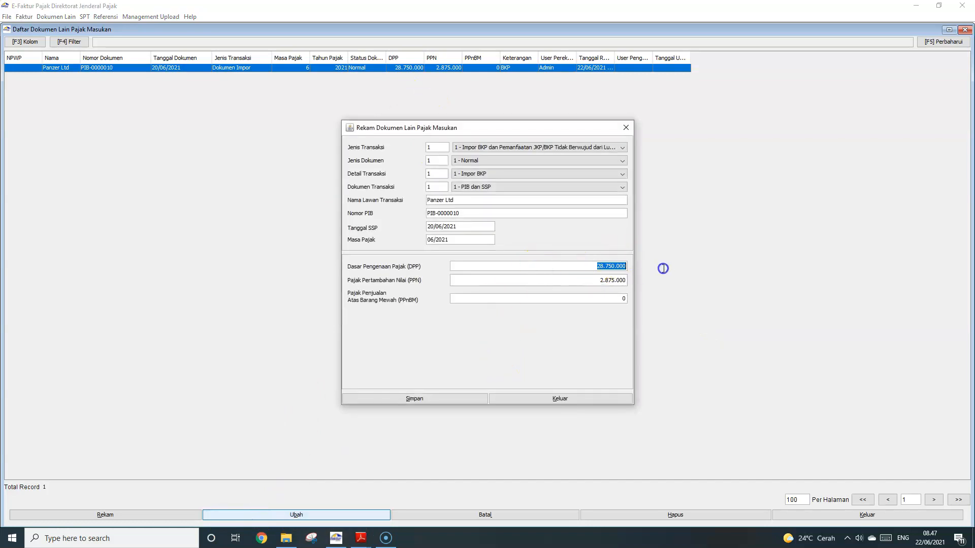
text(50)
click(429, 398)
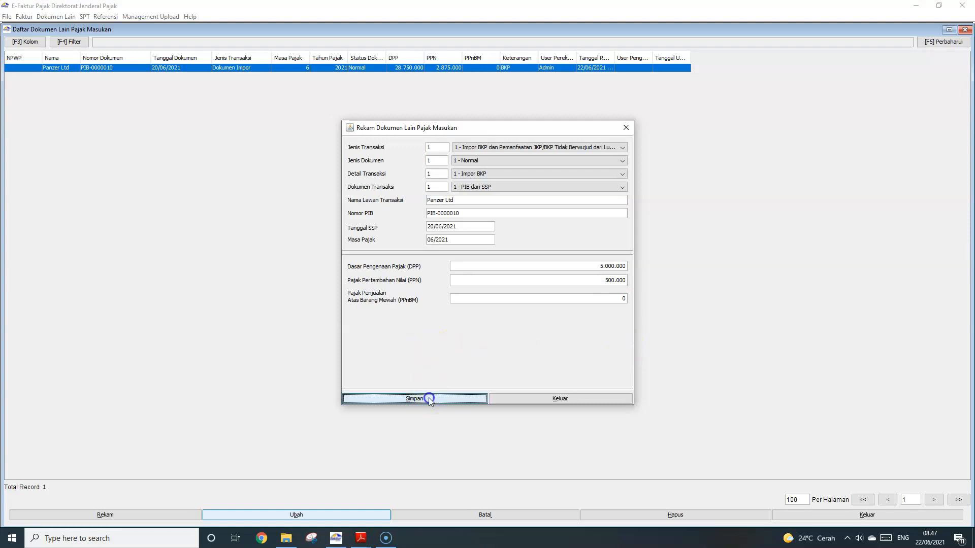
click(486, 280)
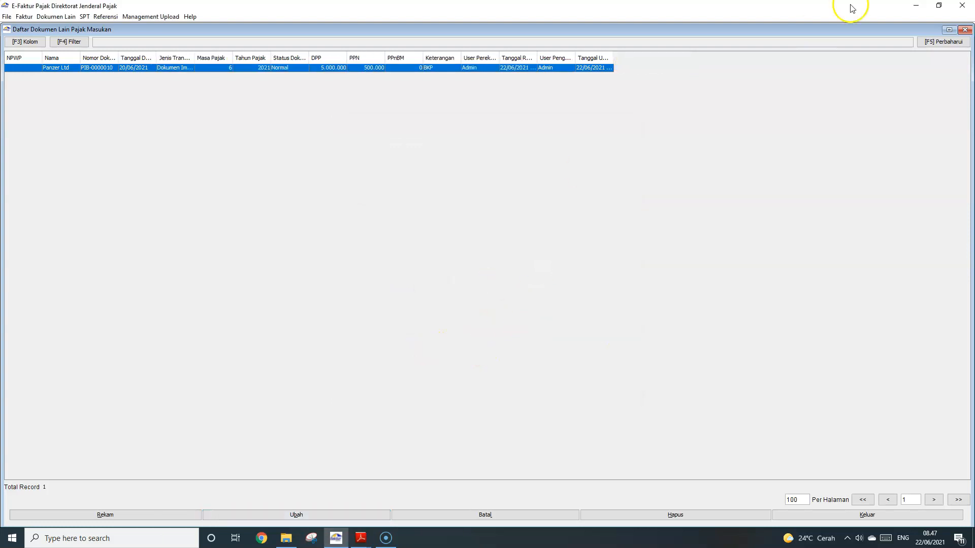
Open SPT 1111 Bagian II, showing 12.750.000 PPN underpaid, and its SSP underpayment list
click(866, 515)
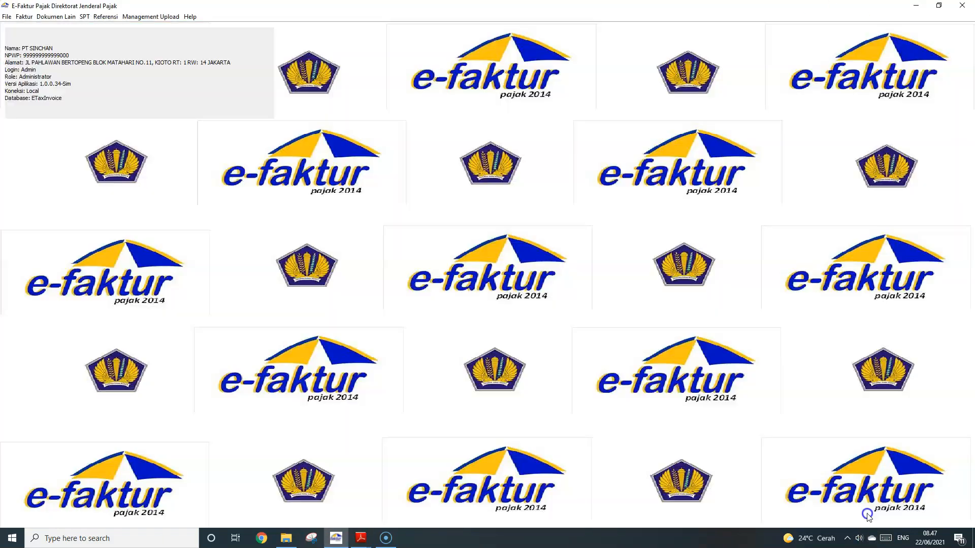
click(96, 17)
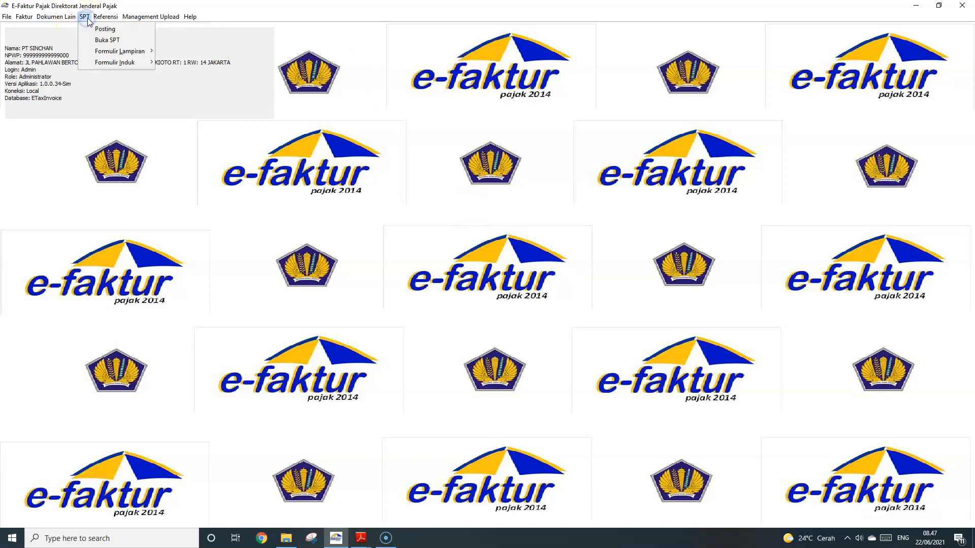
click(84, 16)
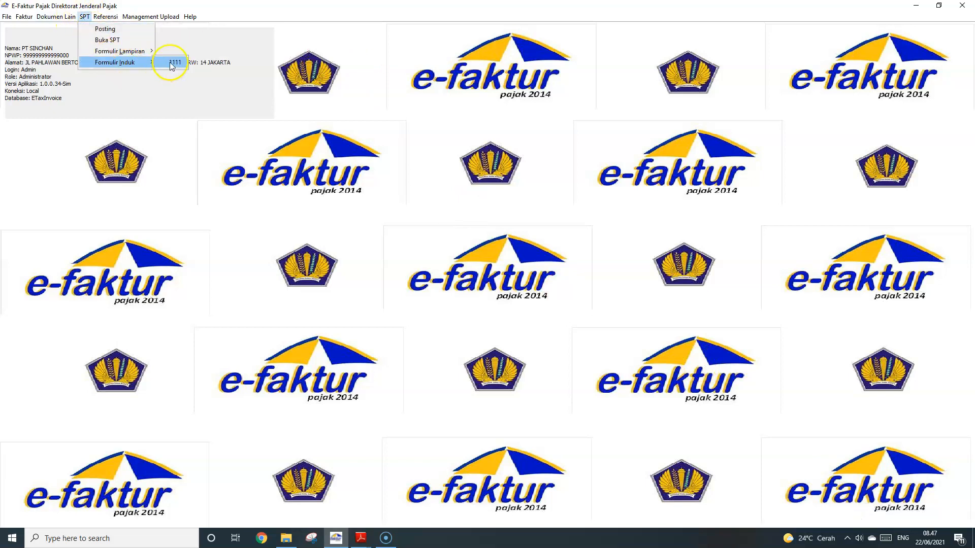
click(170, 63)
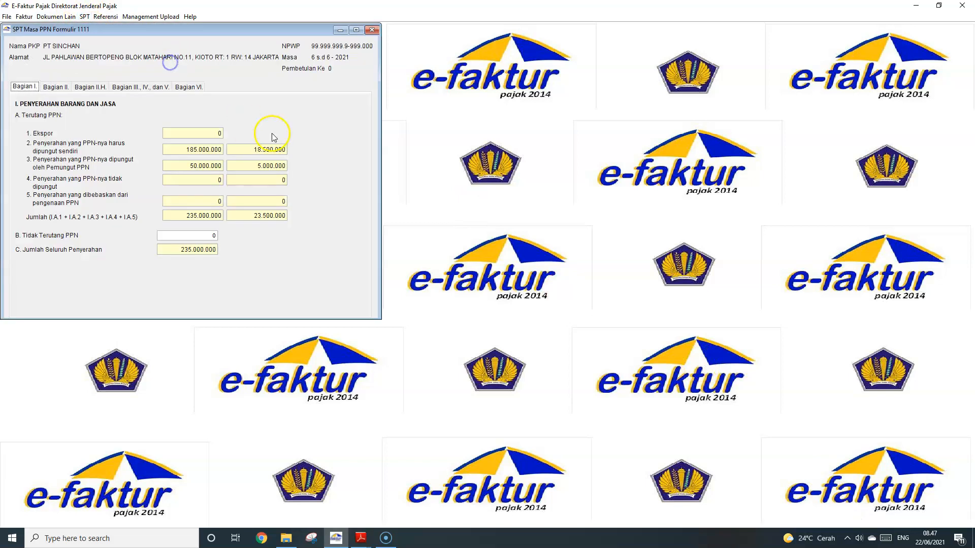
click(65, 87)
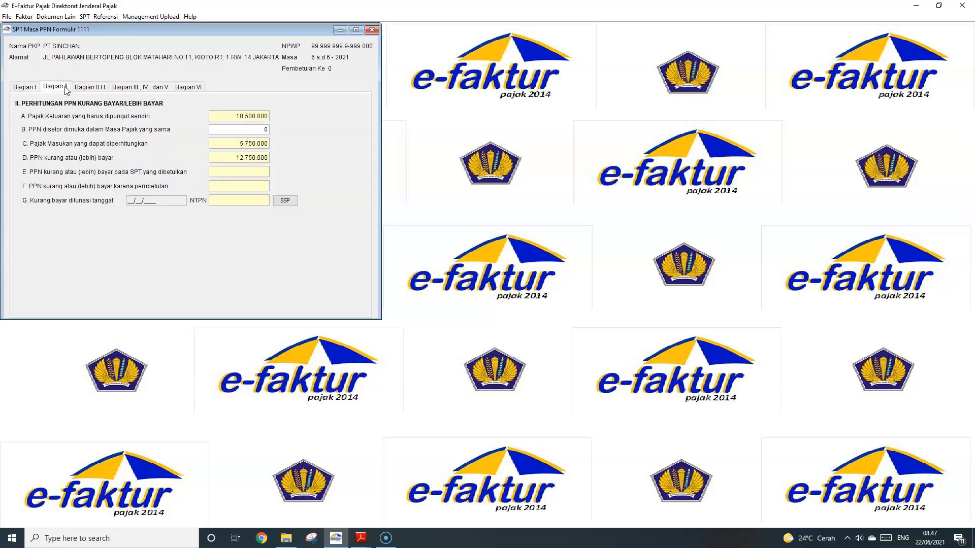
click(286, 202)
Add an SSP payment 411211-100 of 12.750.000 dated 20/06/2021 with its NTPN, then close the list
click(404, 334)
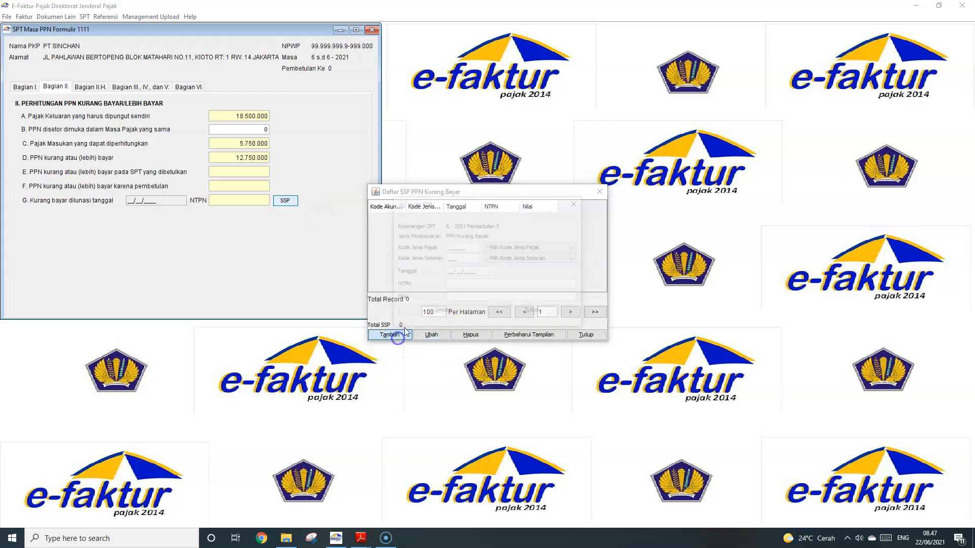
click(501, 248)
click(509, 265)
click(530, 258)
click(516, 275)
click(468, 274)
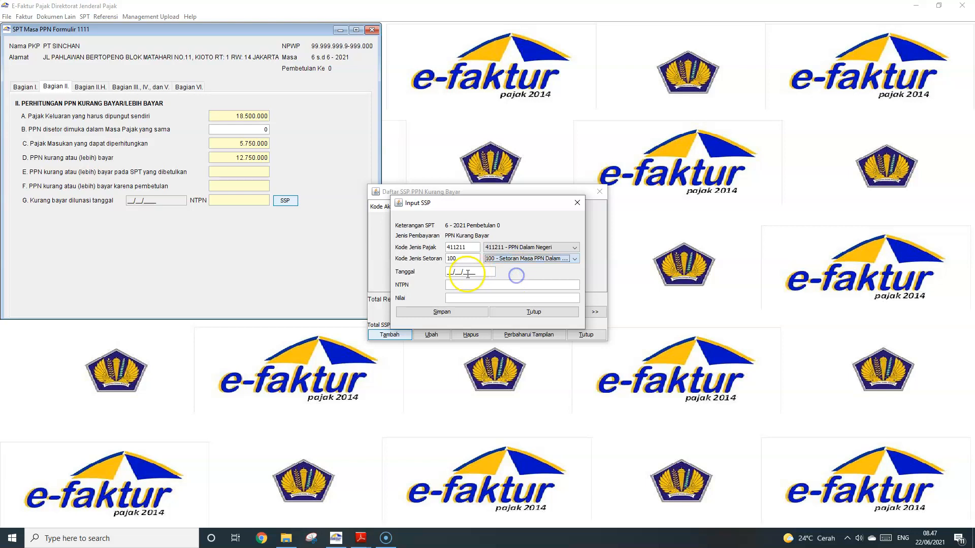
click(448, 272)
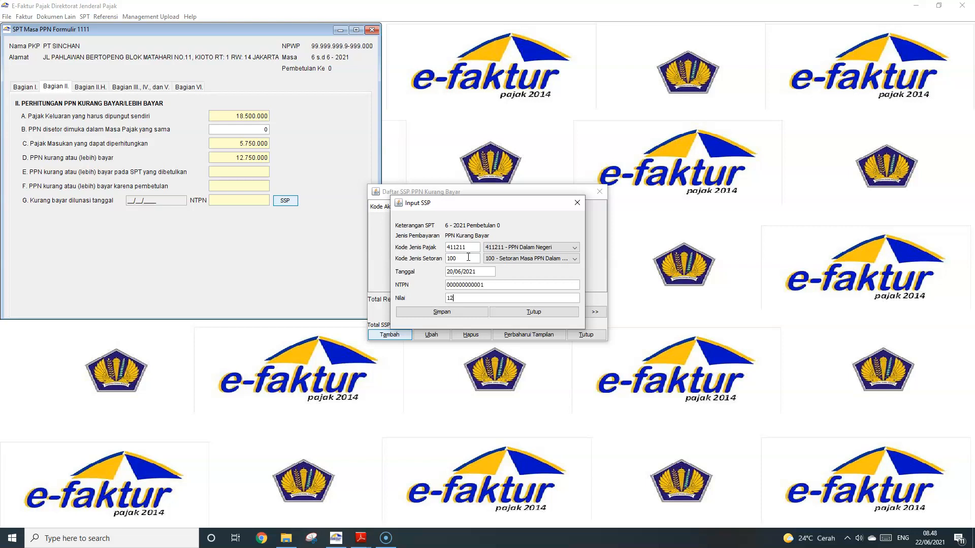
text(000)
key(Tab)
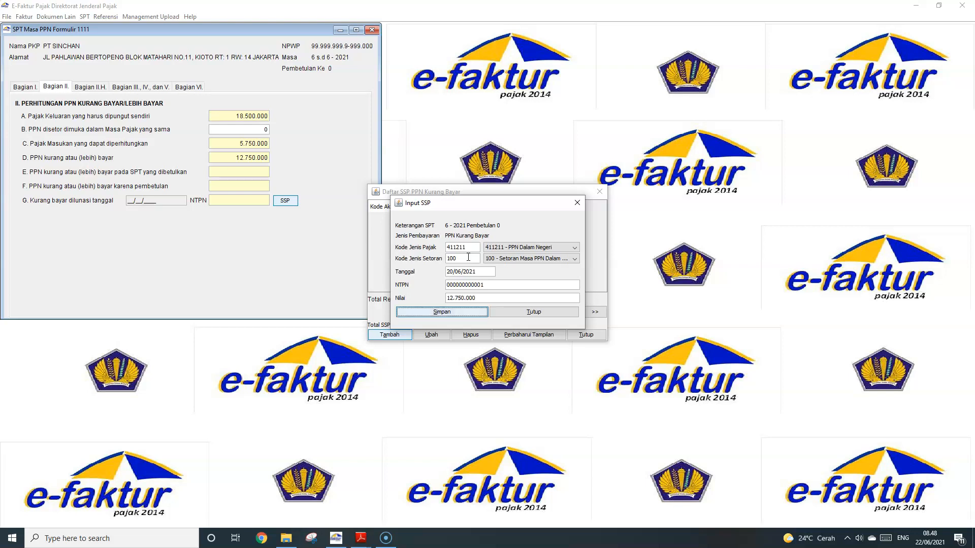
click(443, 312)
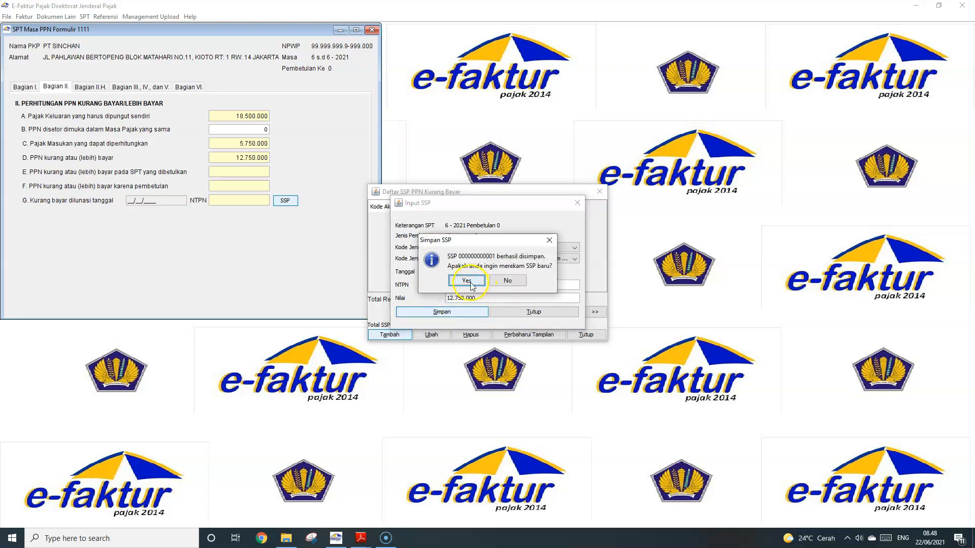
click(492, 282)
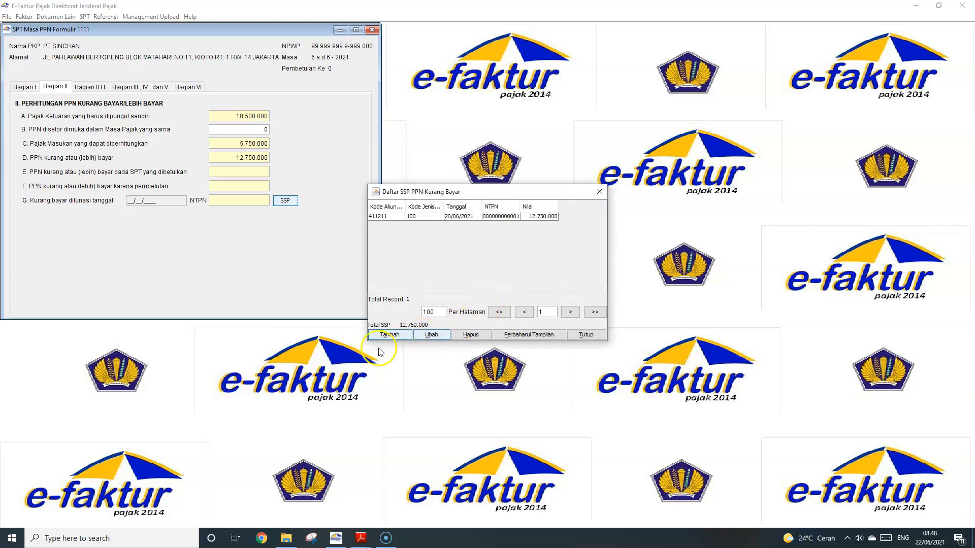
click(557, 333)
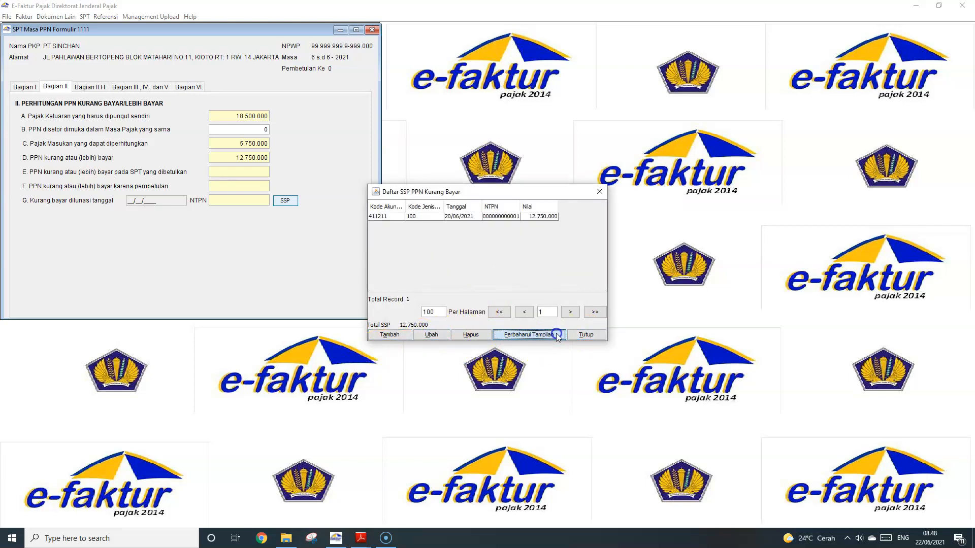
click(586, 335)
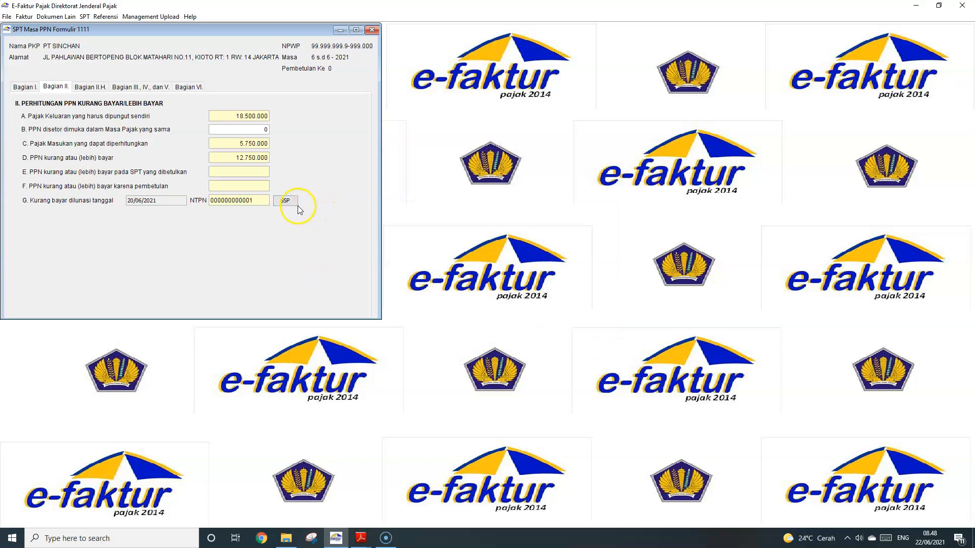
Go to the Bagian III, IV and V page and copy 340.000.000 from the PDF's 27-Jun row
click(232, 171)
click(99, 87)
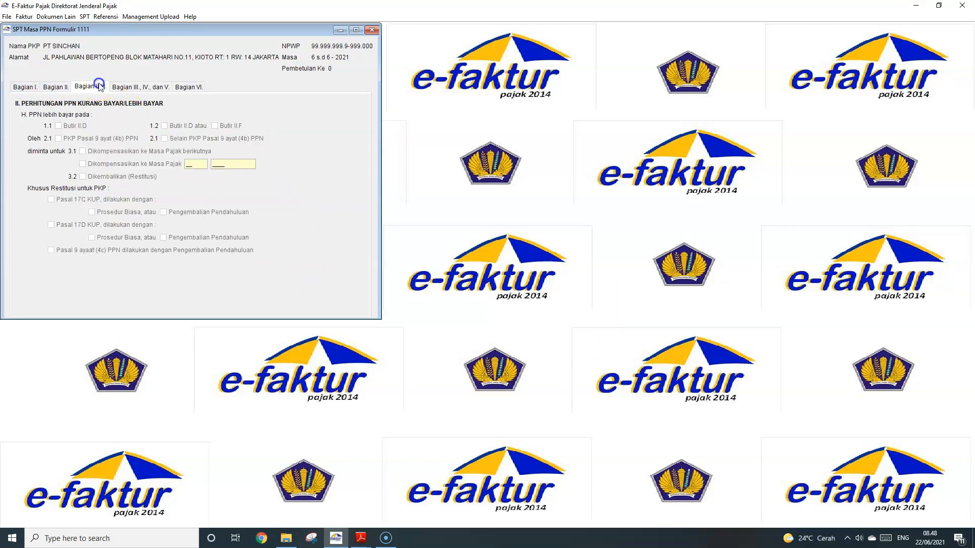
click(132, 91)
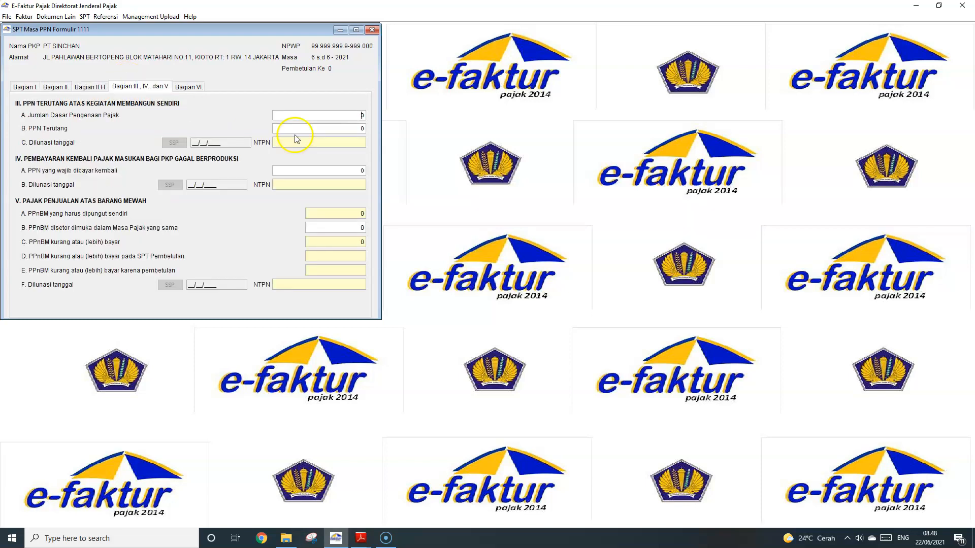
click(361, 538)
click(305, 490)
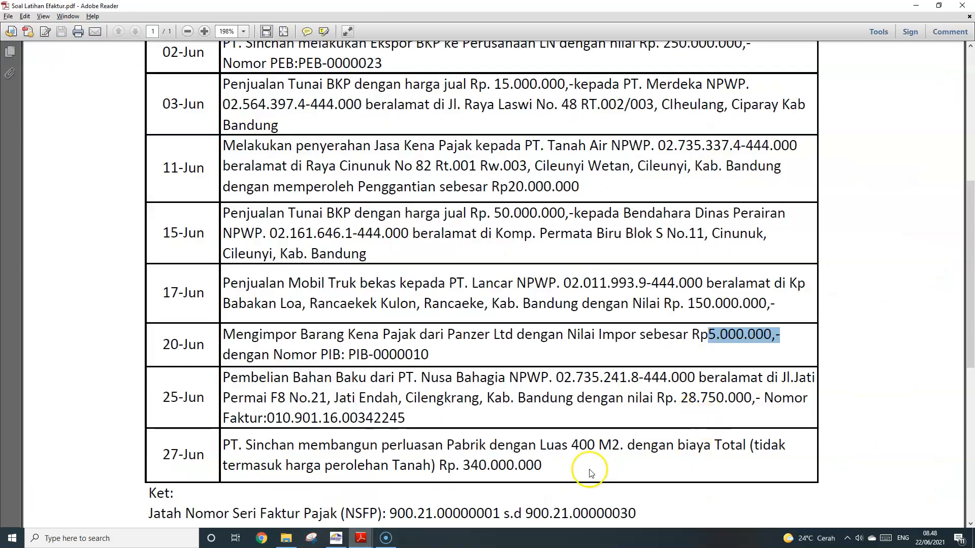
drag(463, 465, 541, 467)
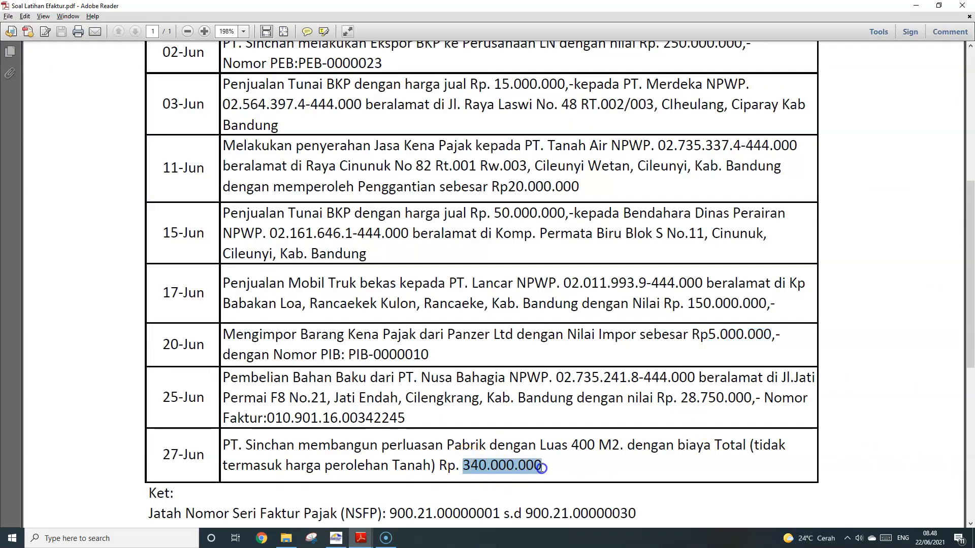
right_click(519, 471)
click(539, 480)
scroll(507, 426, down, 2)
click(336, 538)
Enter 340.000.000 as the self-construction tax base in Bagian III field A
click(363, 114)
text(340000000)
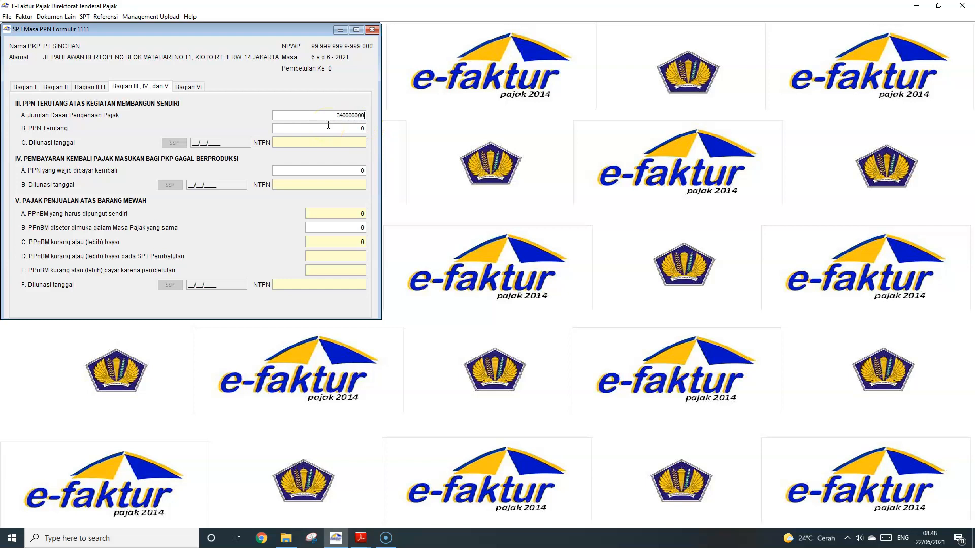
click(328, 125)
Record the 34.000.000 self-construction SSP payment under 411211-103, dated 20/06/2021, with its NTPN
click(173, 143)
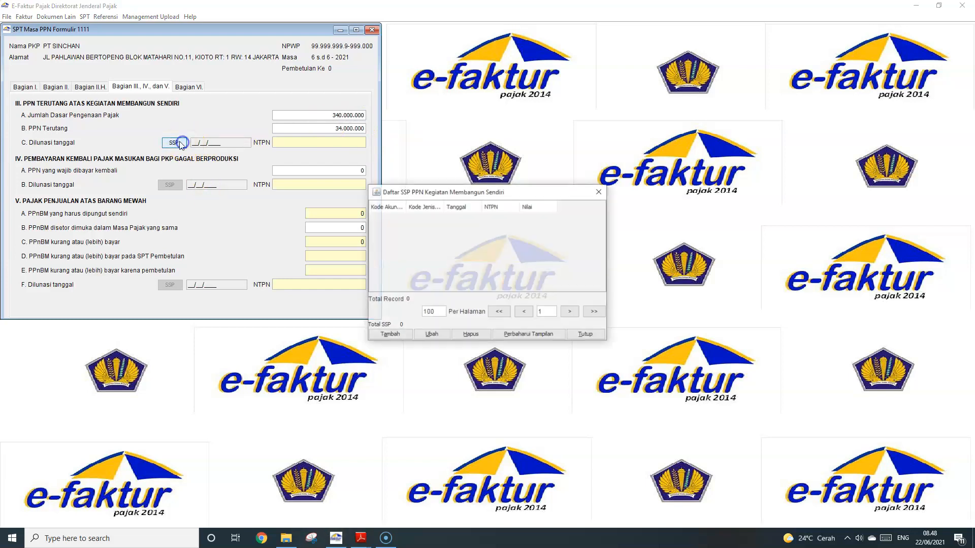
click(389, 335)
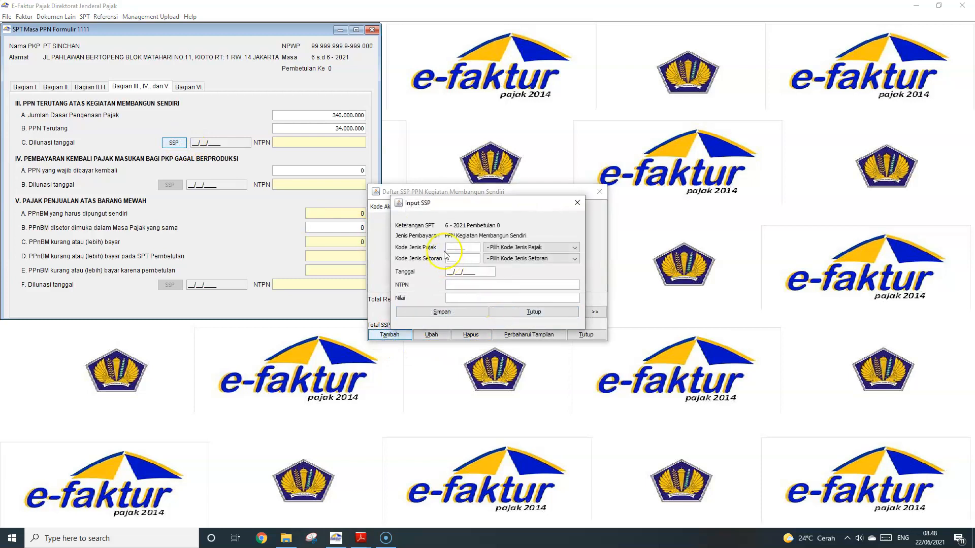
click(508, 247)
click(510, 265)
click(512, 259)
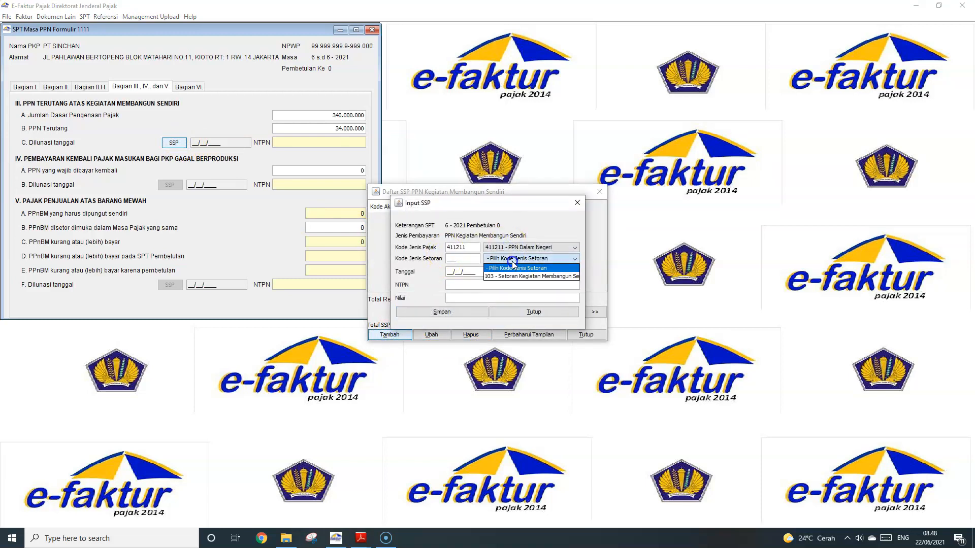
click(519, 277)
click(457, 272)
text(20/06/2021)
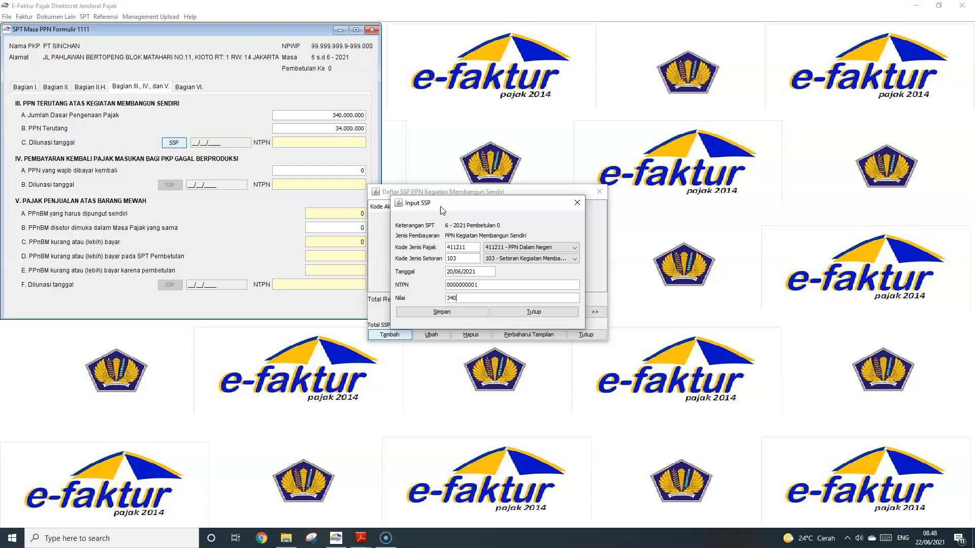
click(457, 312)
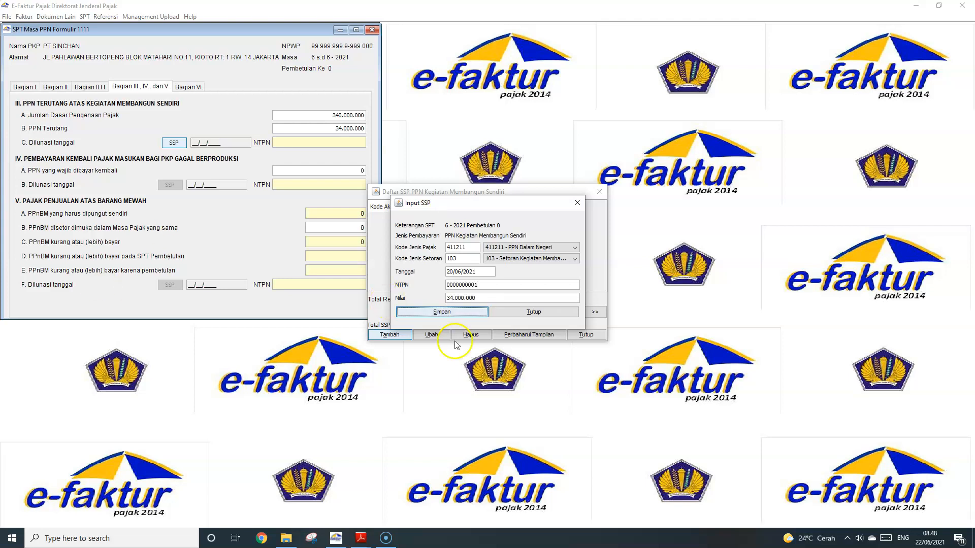
click(513, 281)
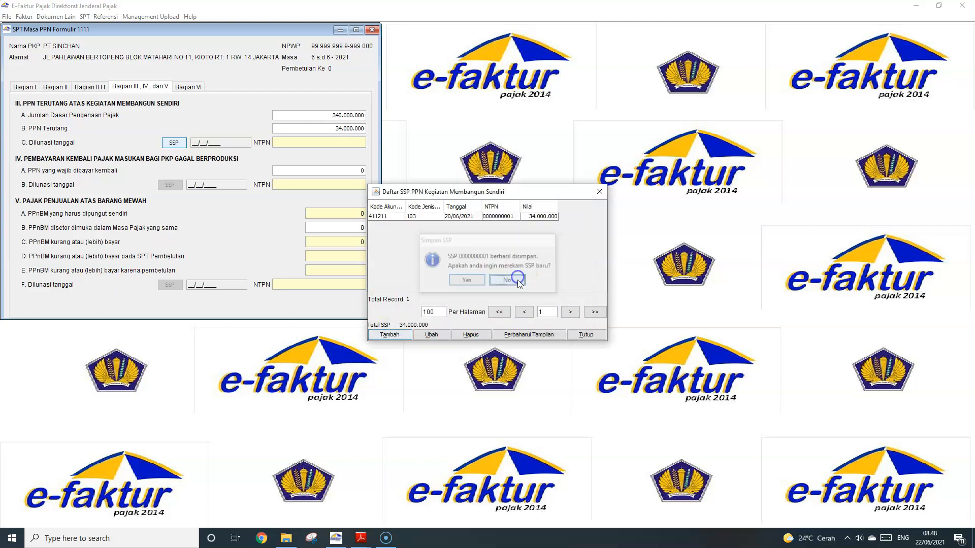
click(599, 191)
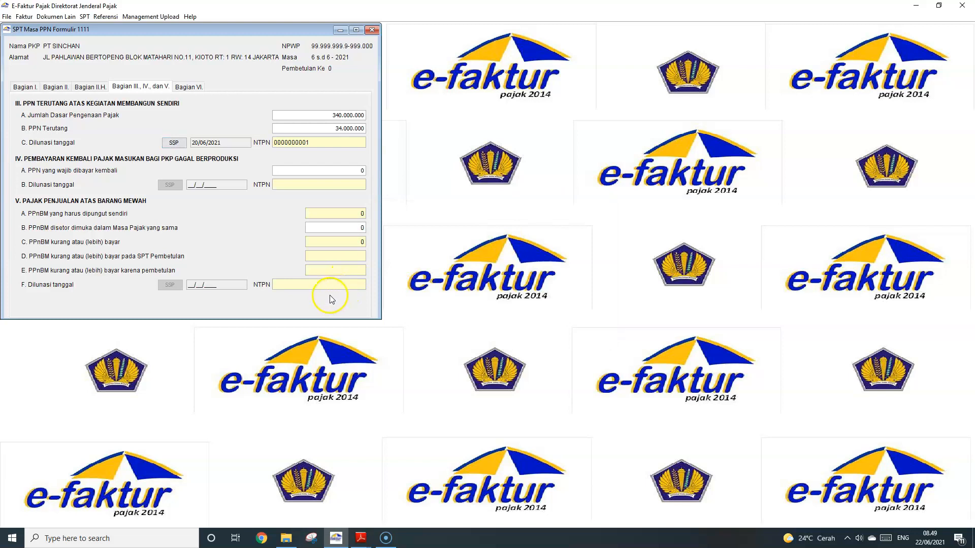
click(188, 86)
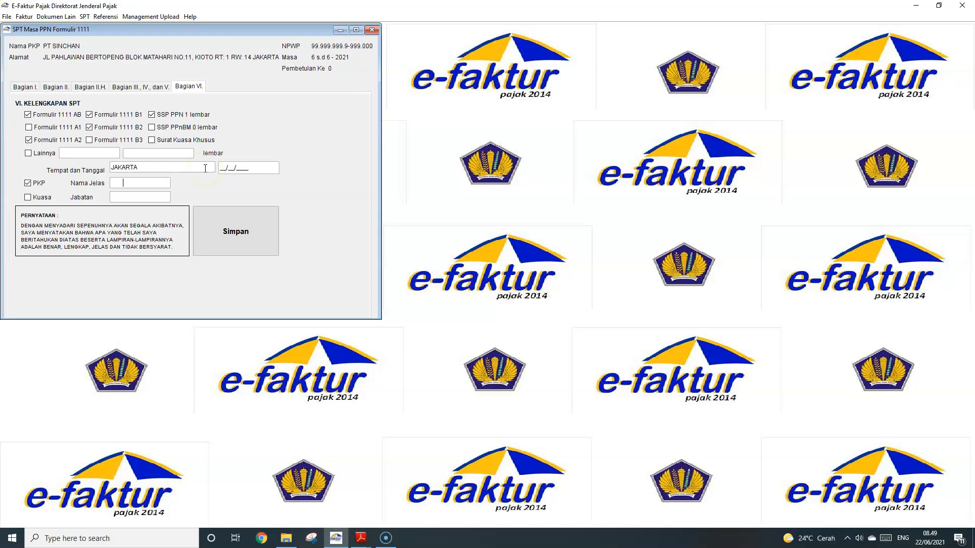
Replace JAKARTA with Makassar as the place and enter the signer's full name in Nama Jelas
drag(171, 172, 110, 171)
text(Makassar)
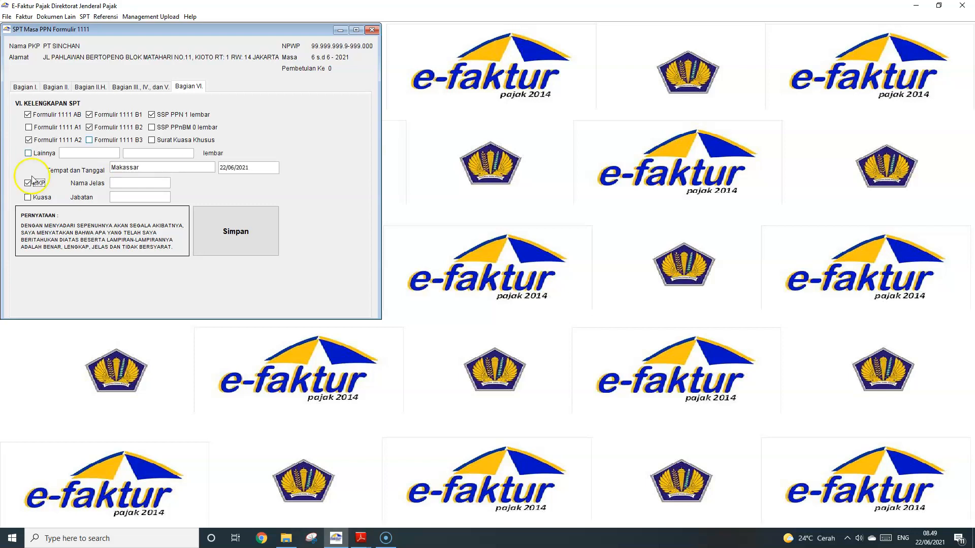
click(139, 184)
click(143, 185)
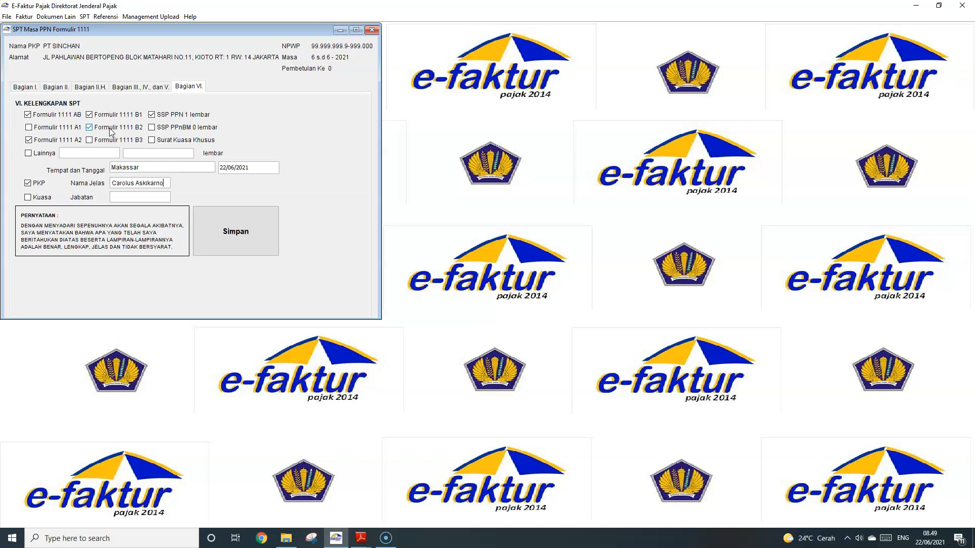
key(Tab)
click(131, 198)
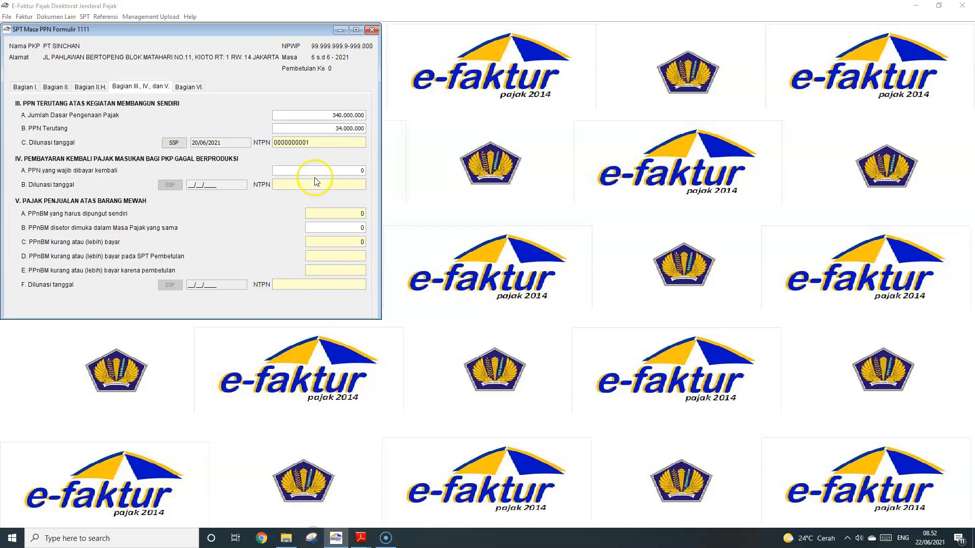
Snip the Bagian III–V page of the SPT form and save it to Pictures as JPEG 'SPT-Carol'
click(686, 286)
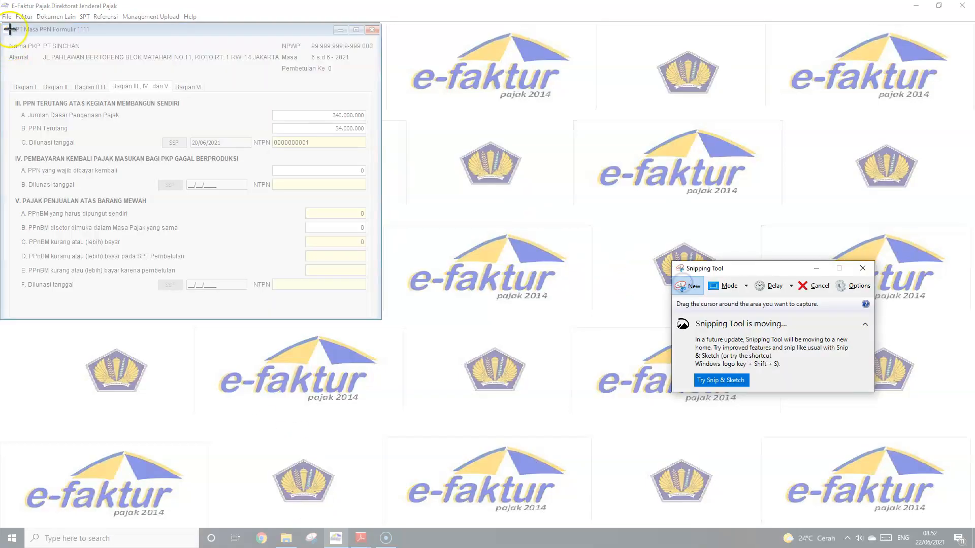
drag(0, 10, 467, 394)
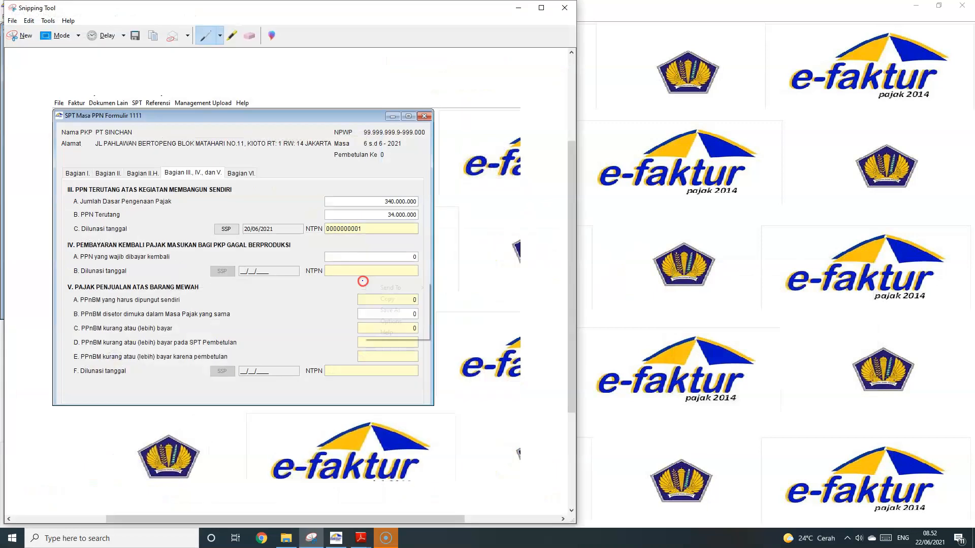
right_click(398, 300)
click(404, 310)
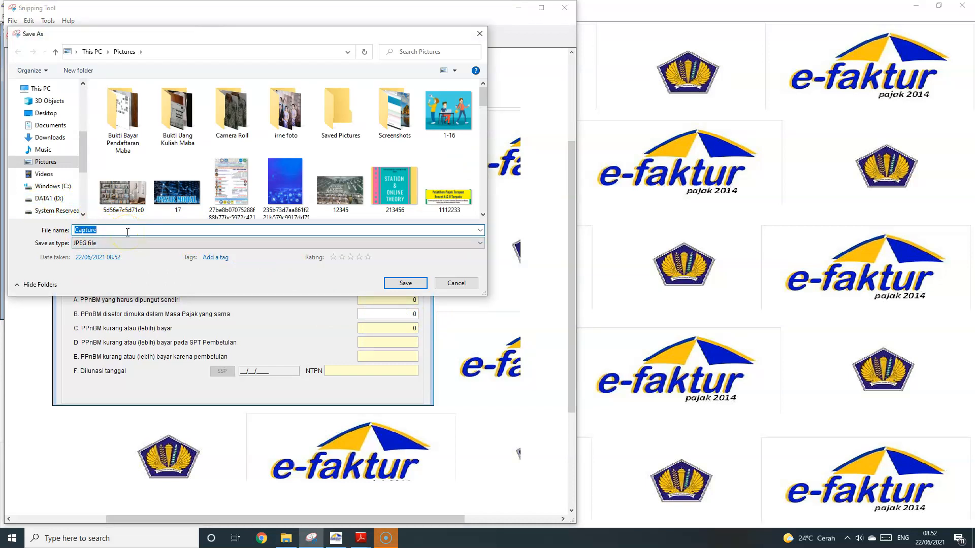
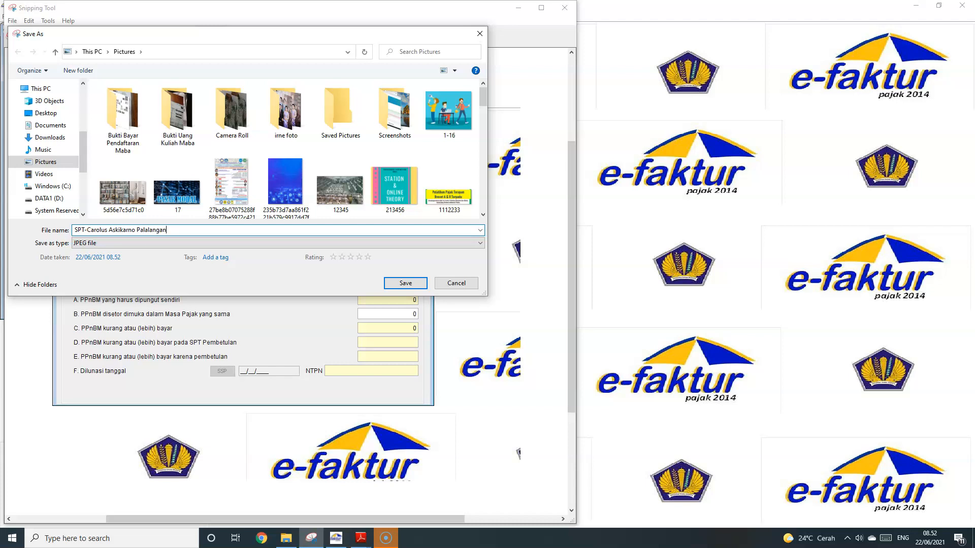
key(Return)
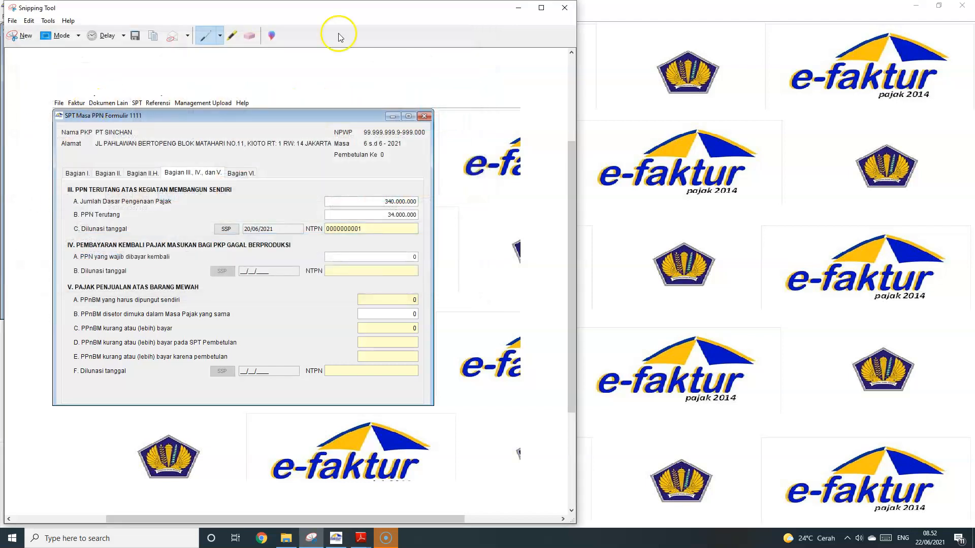
click(564, 7)
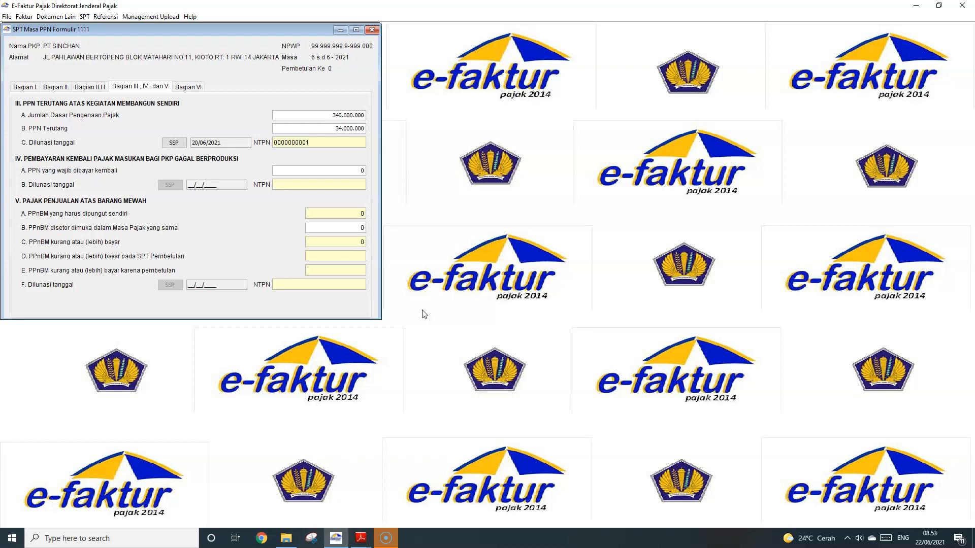
click(361, 538)
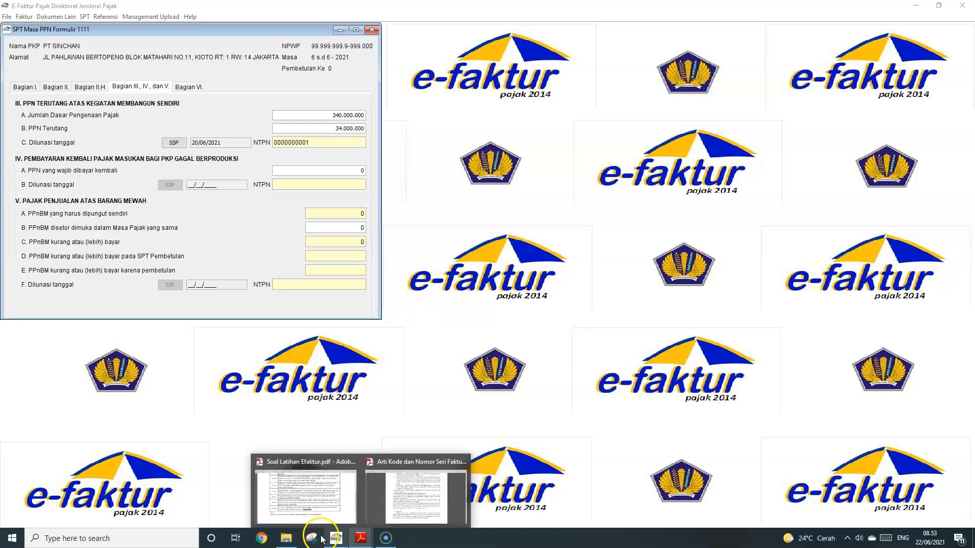
click(287, 538)
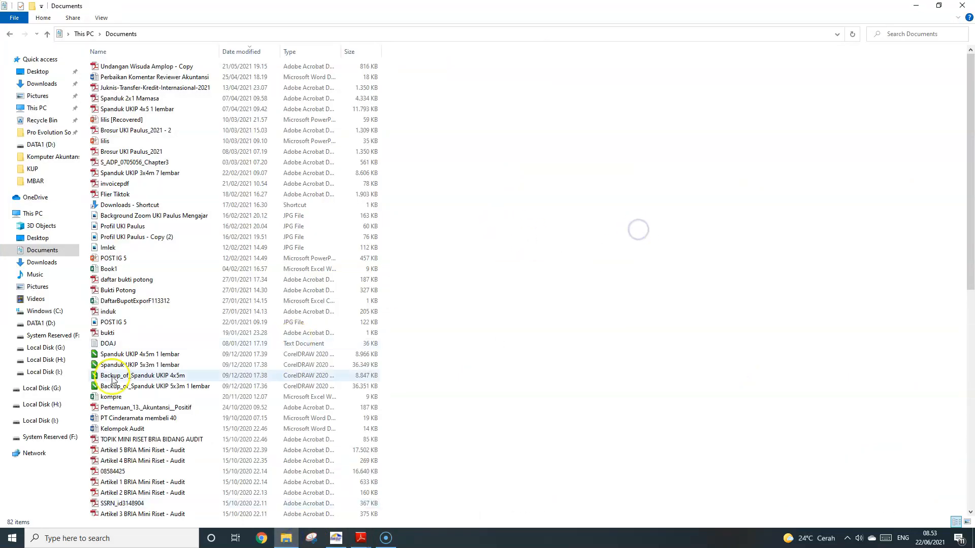
click(48, 348)
click(53, 357)
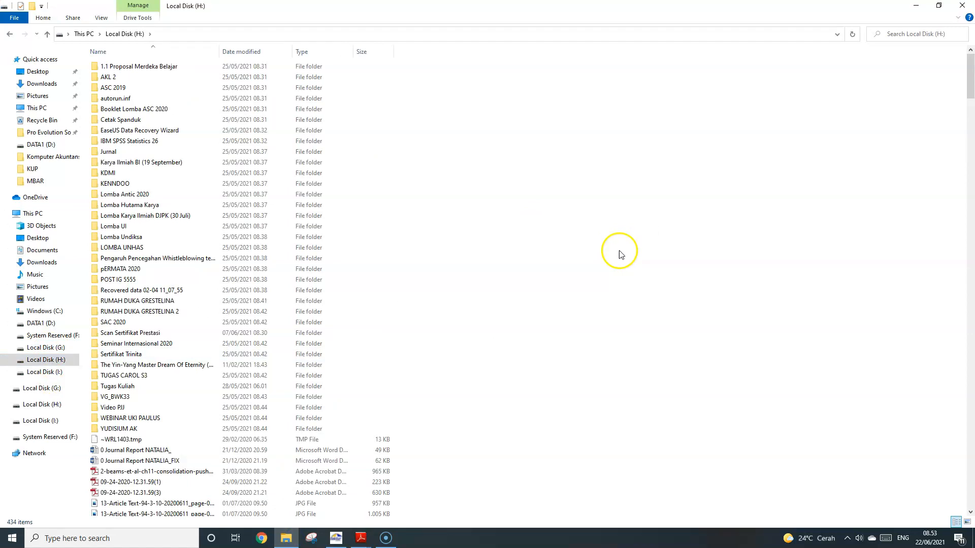
click(335, 538)
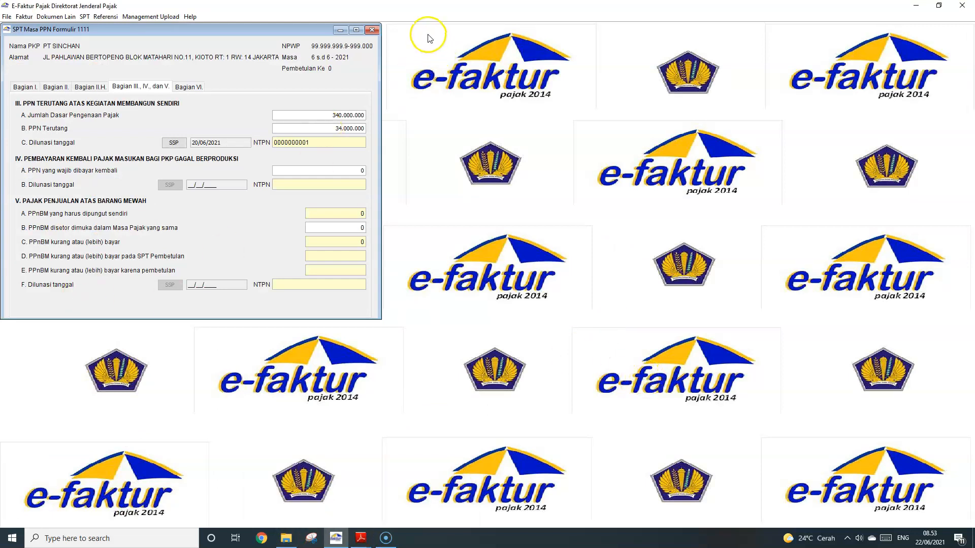
click(488, 160)
click(386, 538)
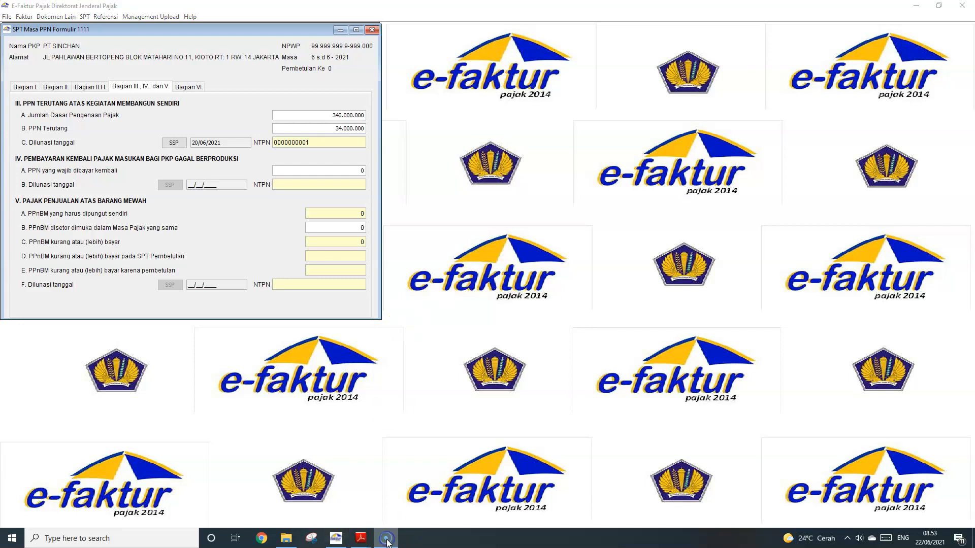